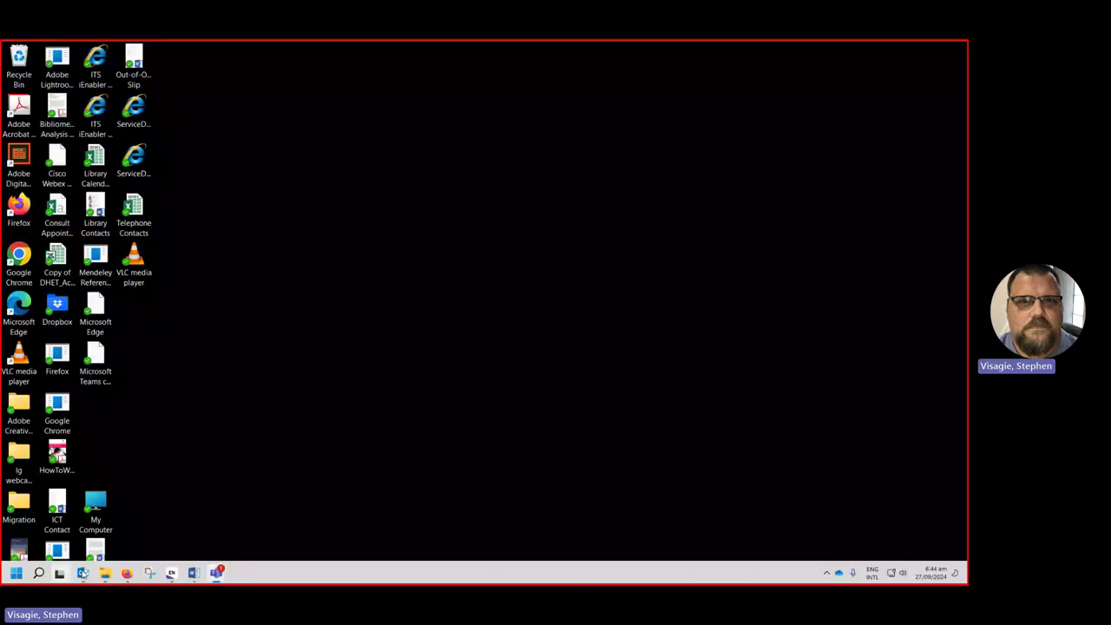
Switch to EndNote to view the Training Library's references, and minimize the program.
click(172, 574)
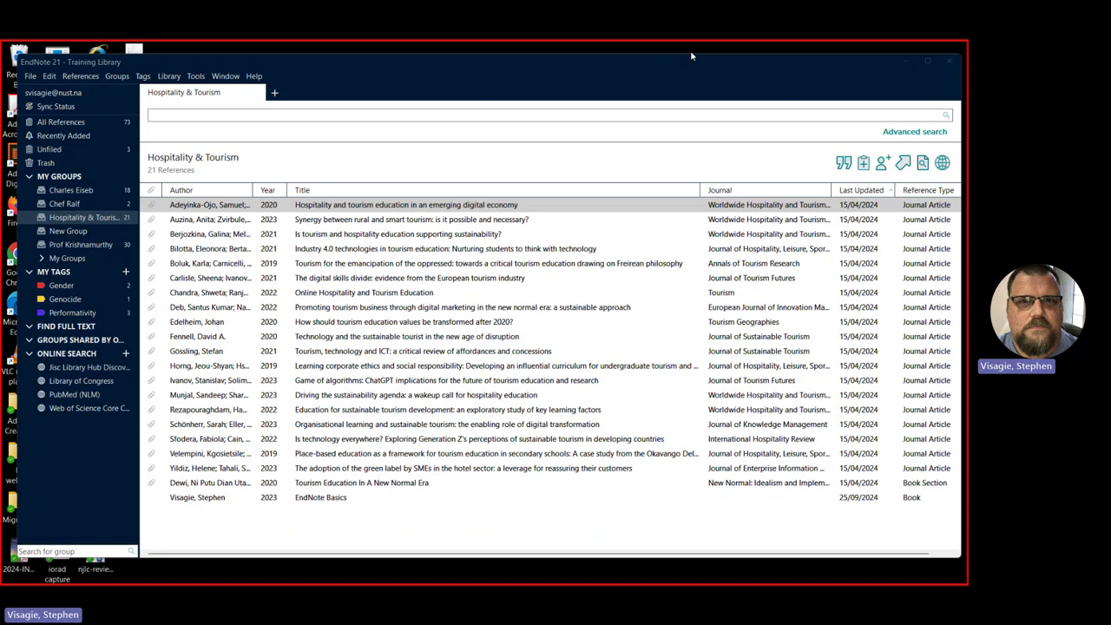
click(907, 64)
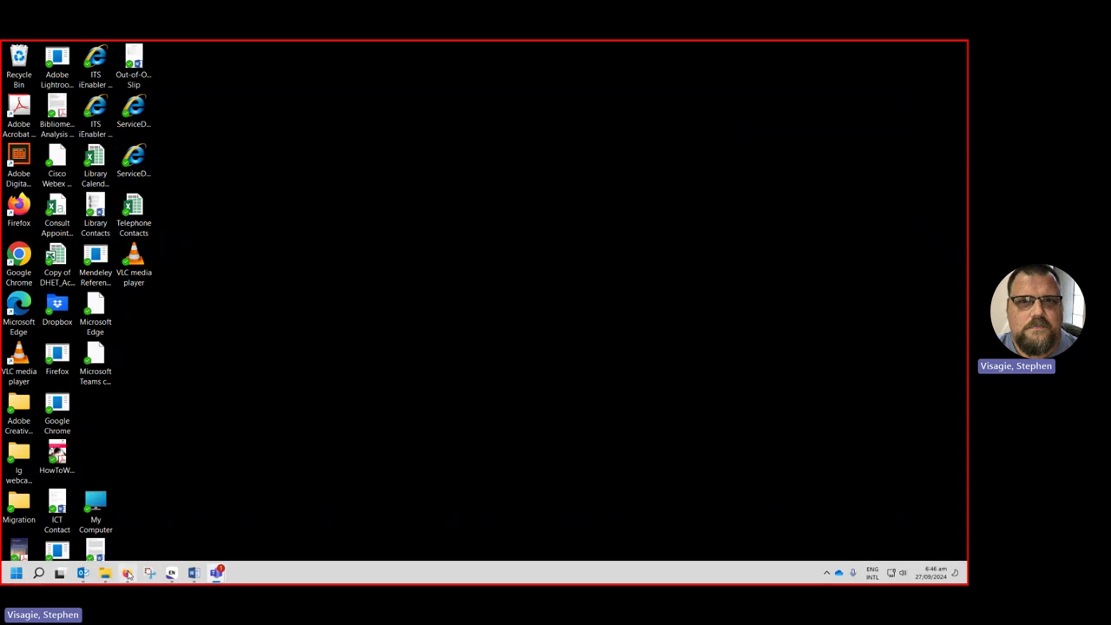
Switch to Firefox and show the NUST Library homepage at library.nust.na.
click(127, 575)
click(110, 58)
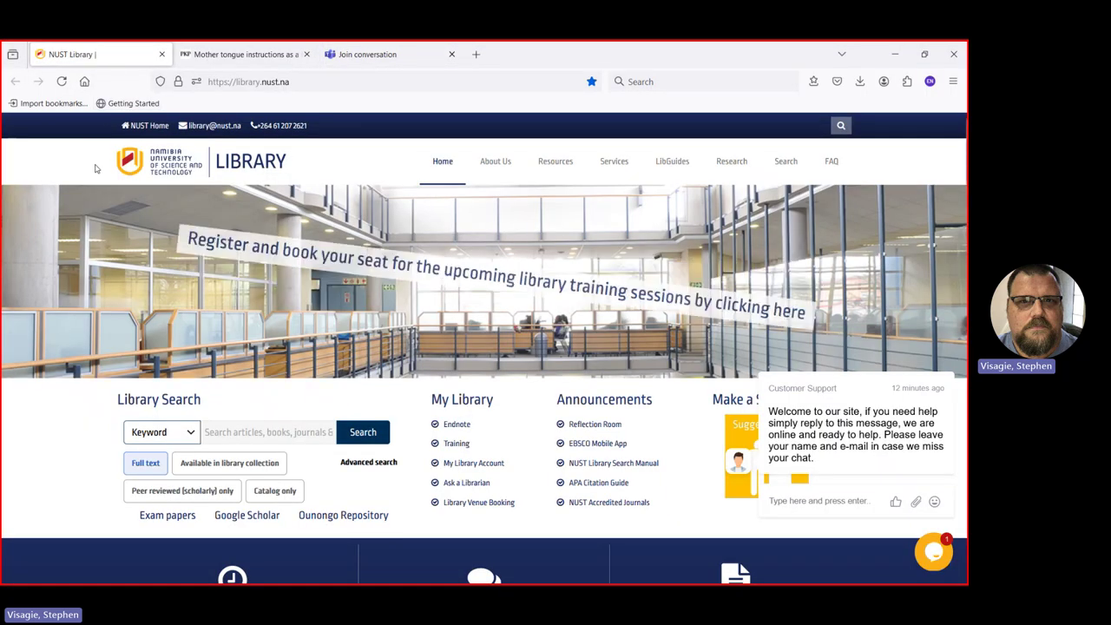
click(296, 81)
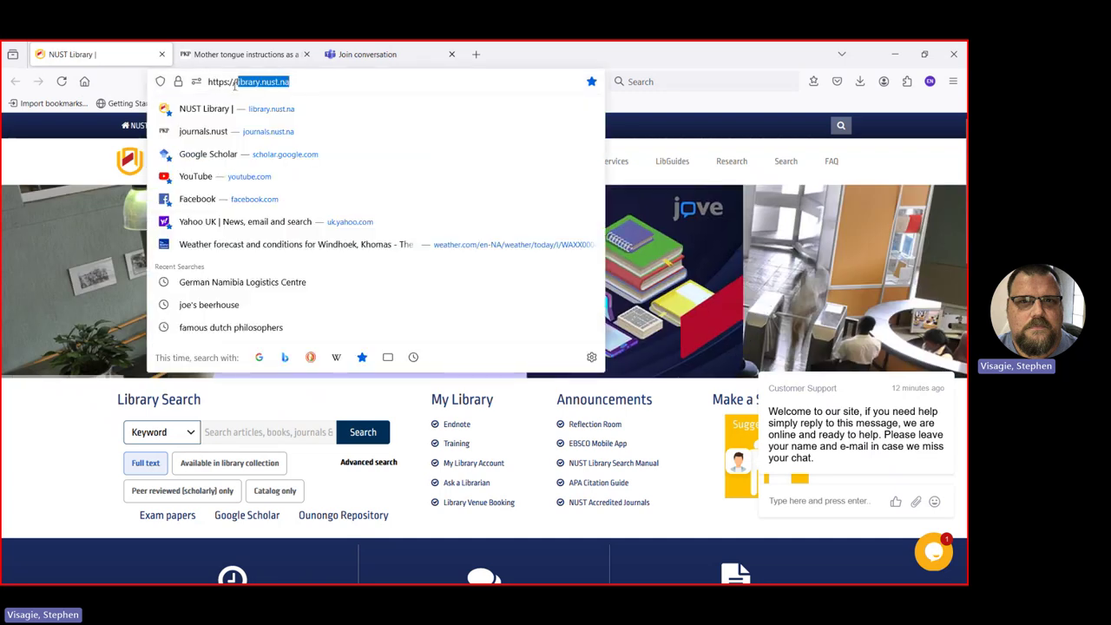
click(84, 157)
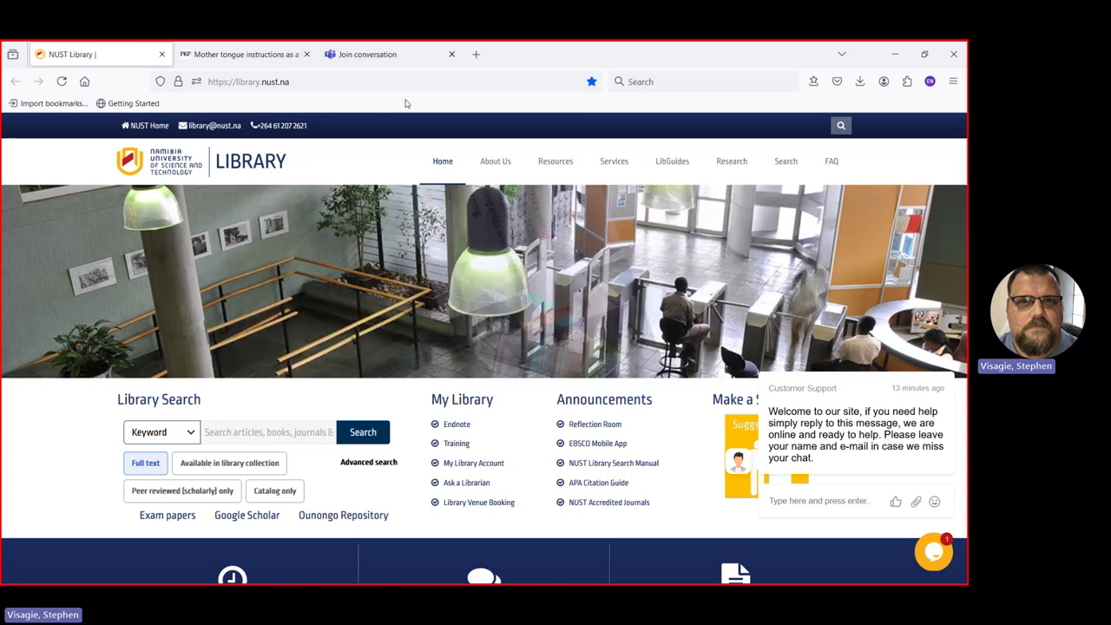
Open the library's APA Citation Guide page, review how to obtain electronic and printed copies, and close it.
mouse_move(556, 165)
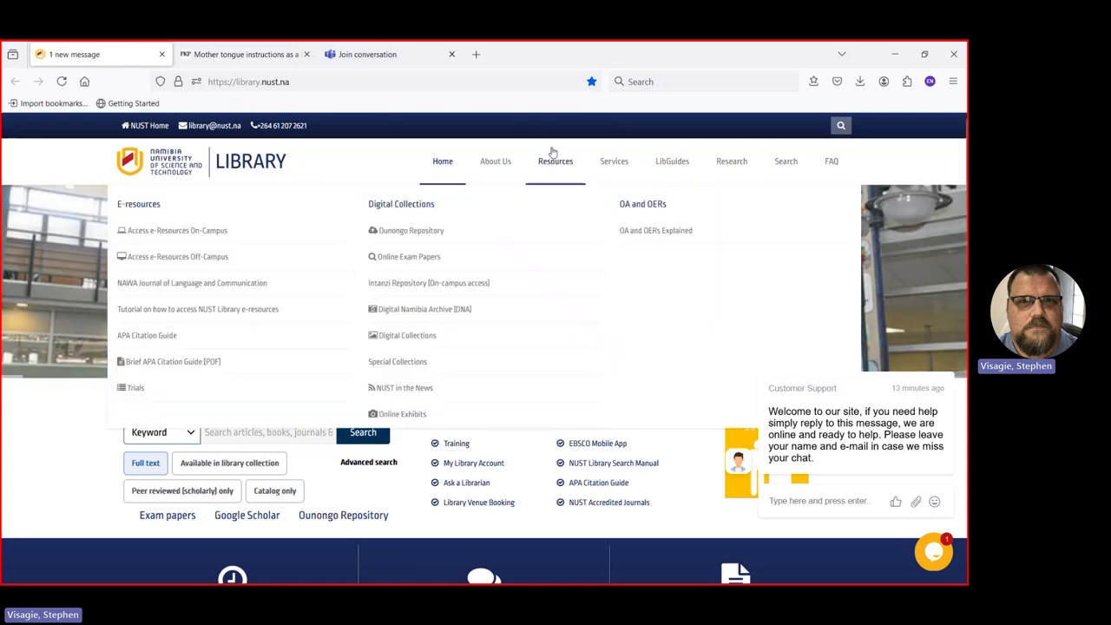
click(159, 337)
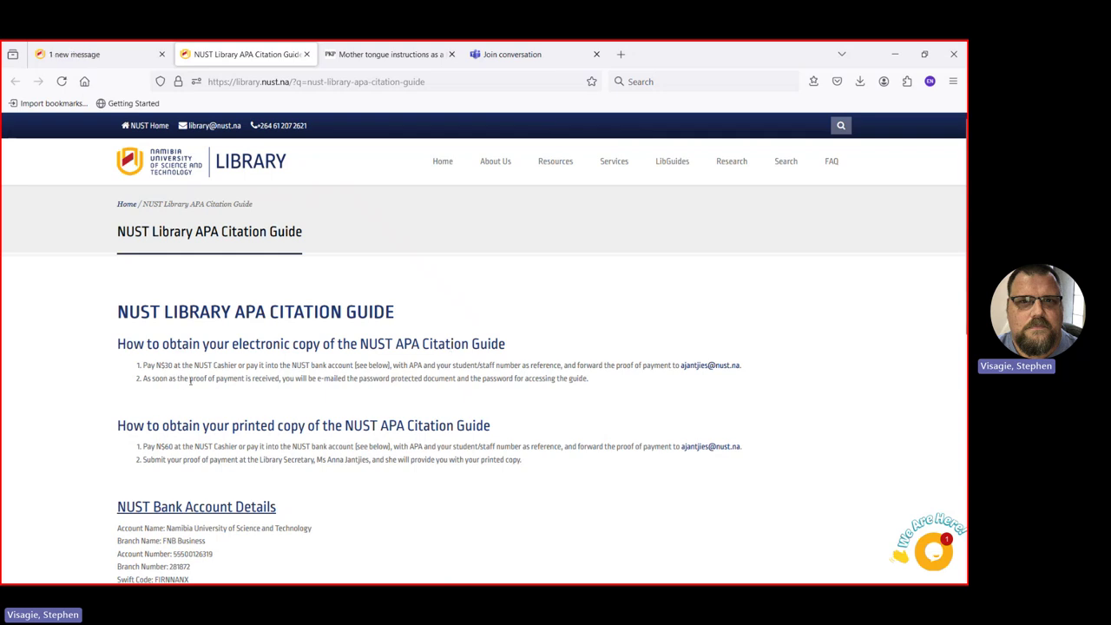
scroll(599, 358, down, 1)
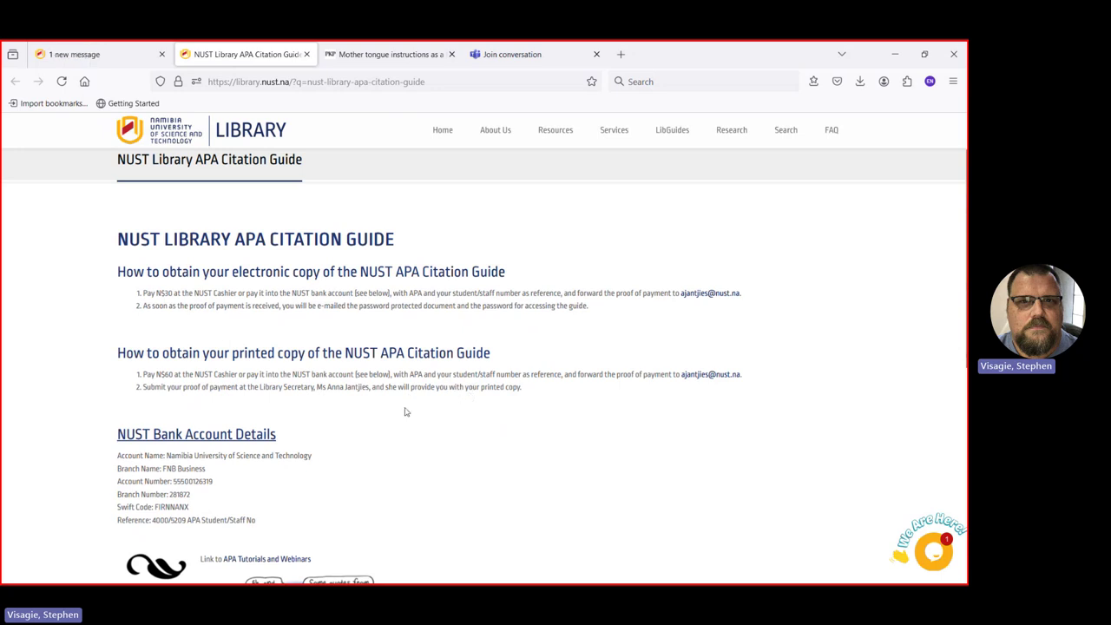
scroll(347, 417, up, 2)
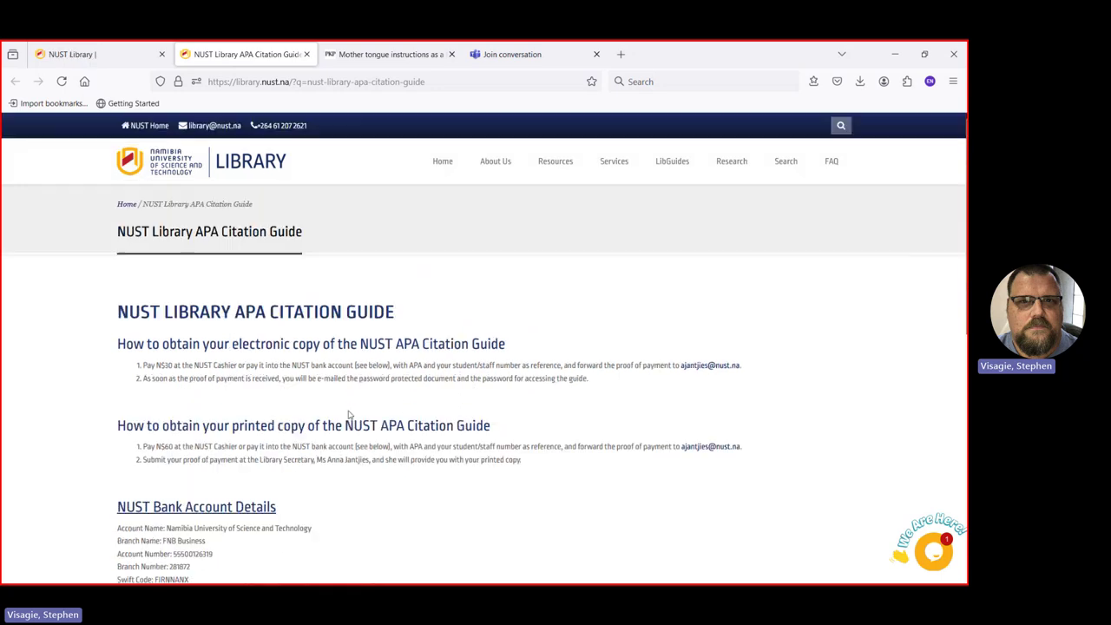
click(307, 54)
Open the library's Brief APA Citation Guide PDF and read through it down to the Audiovisual Items section.
mouse_move(551, 164)
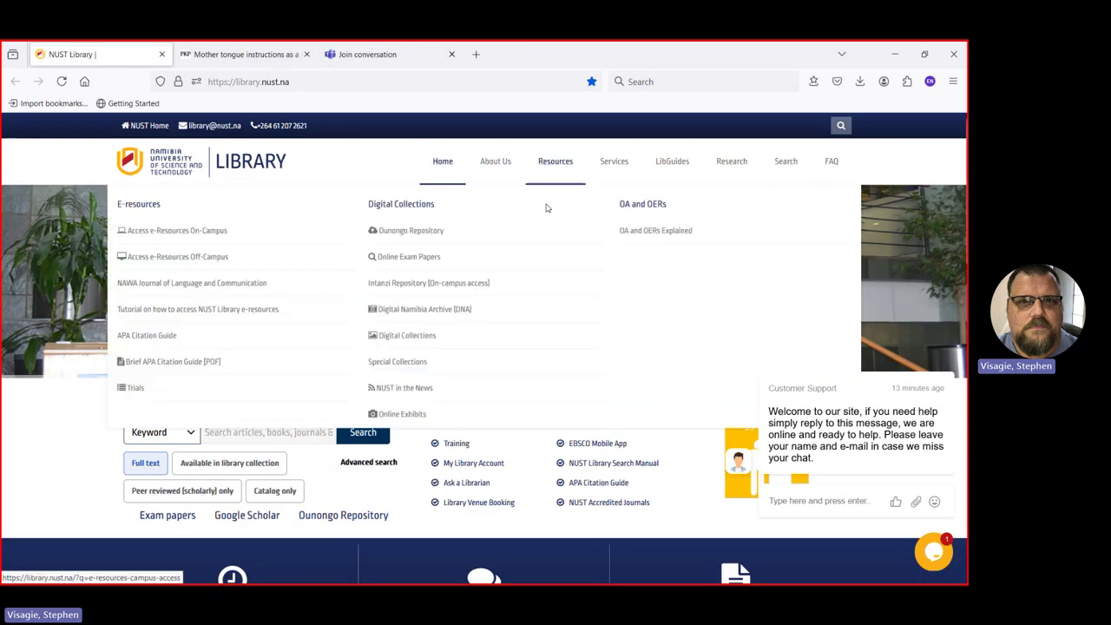
click(185, 363)
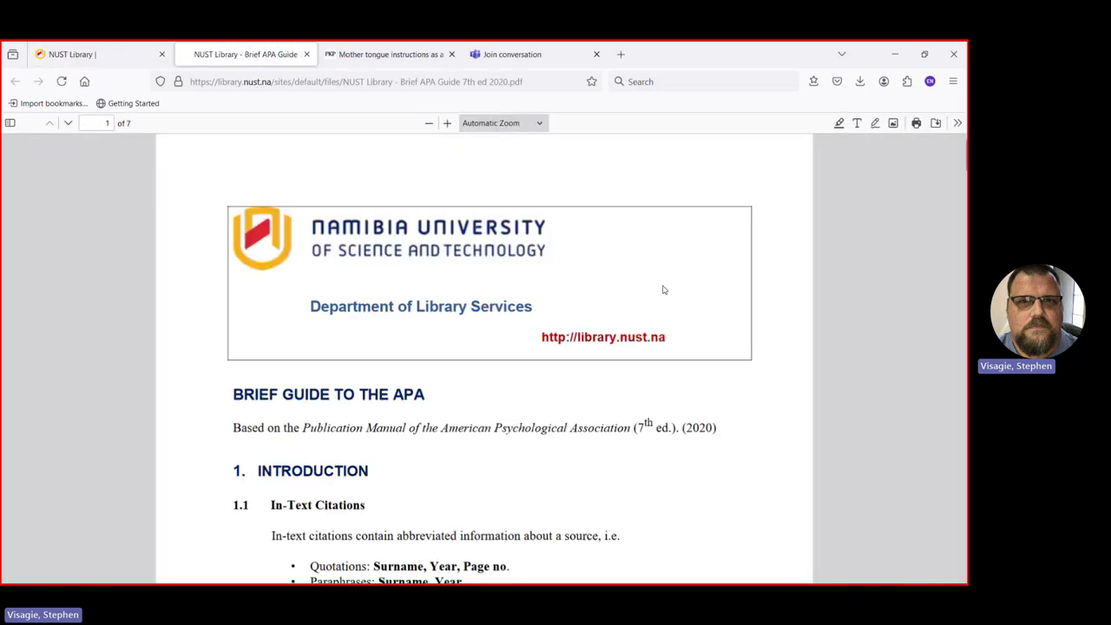
scroll(664, 289, down, 8)
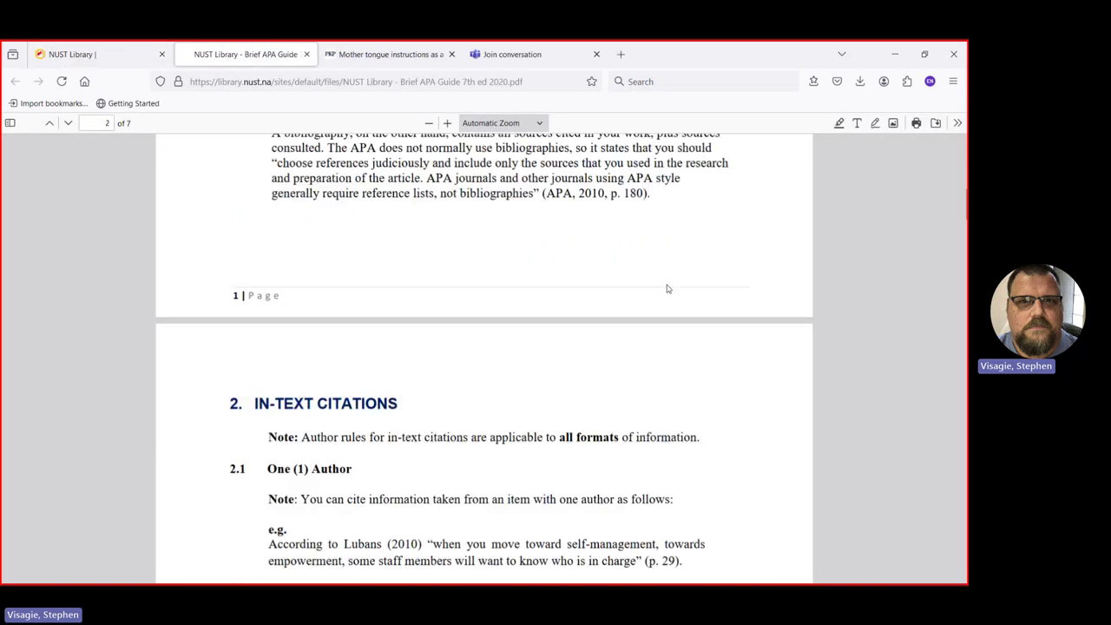
scroll(667, 289, down, 10)
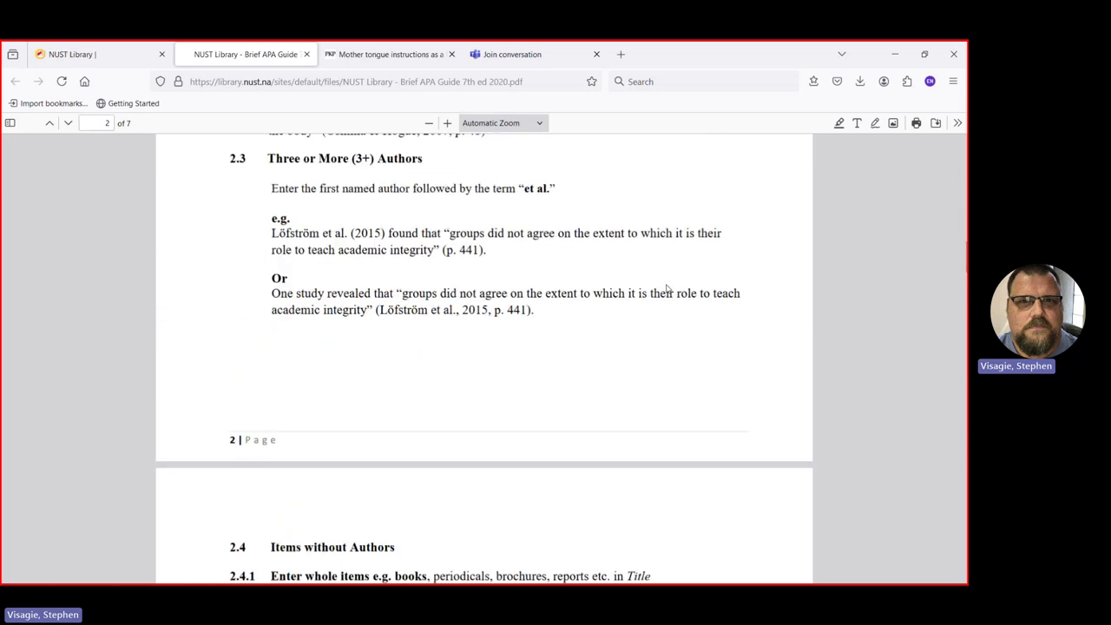
scroll(668, 288, down, 10)
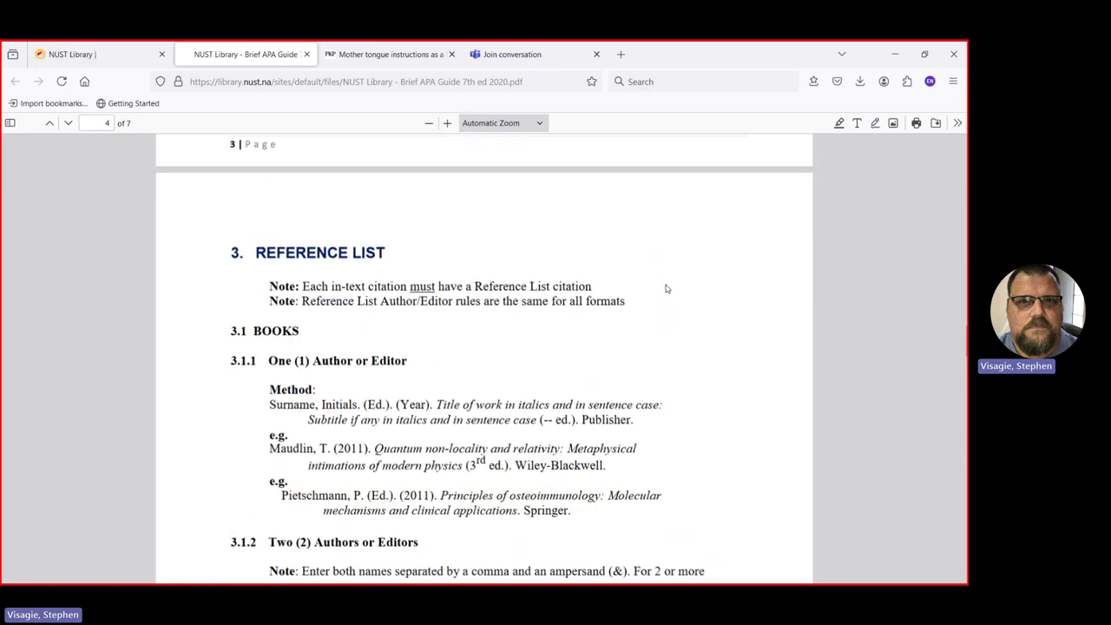
scroll(667, 288, down, 10)
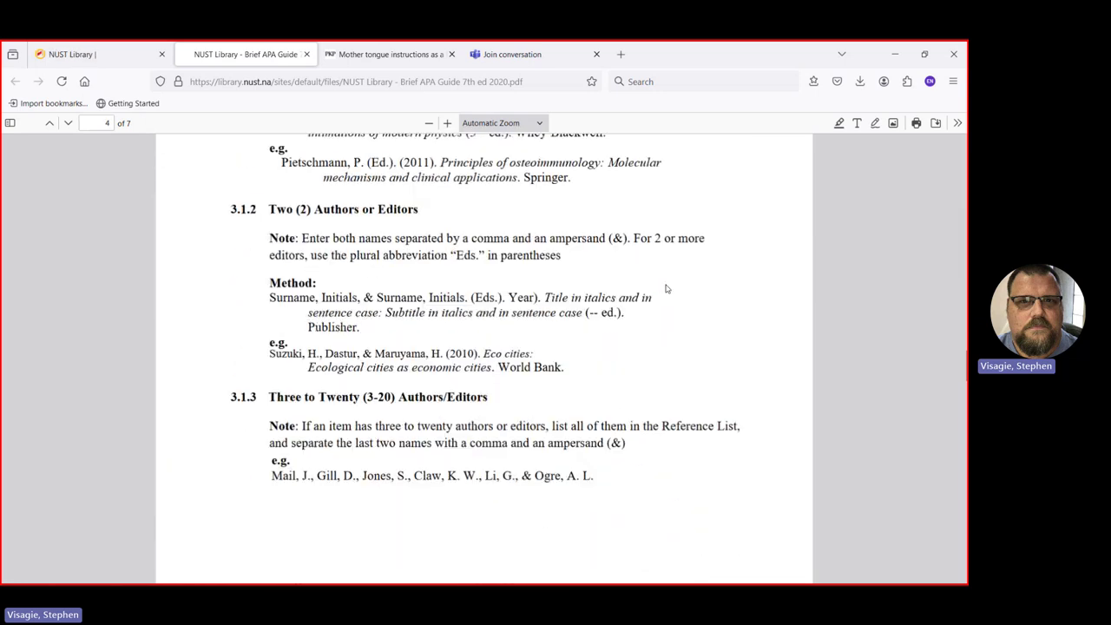
scroll(666, 288, down, 10)
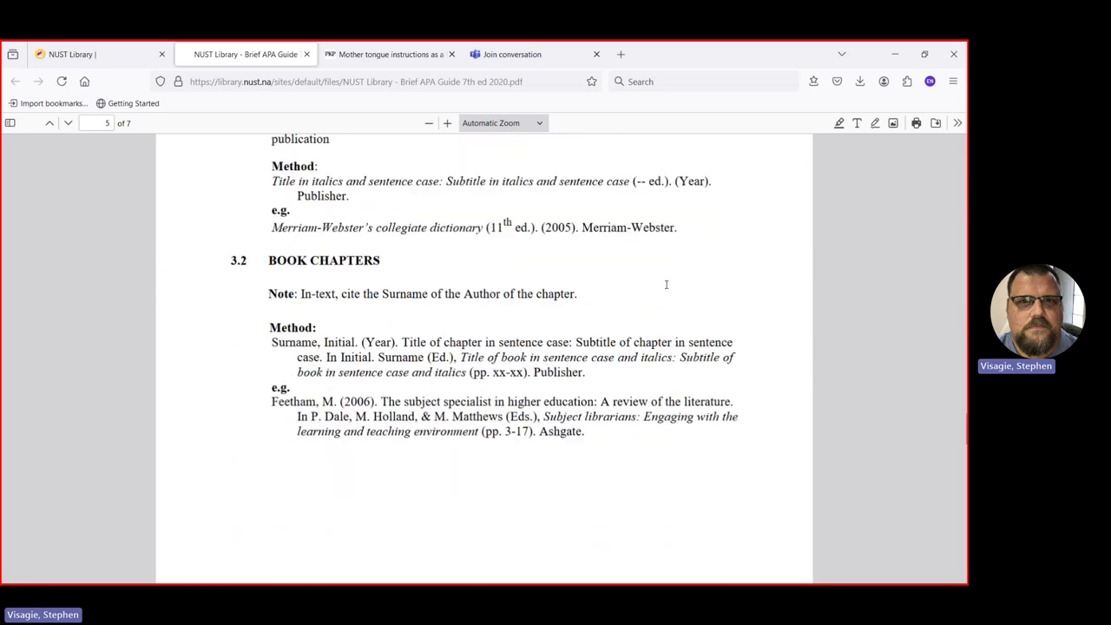
scroll(666, 288, down, 3)
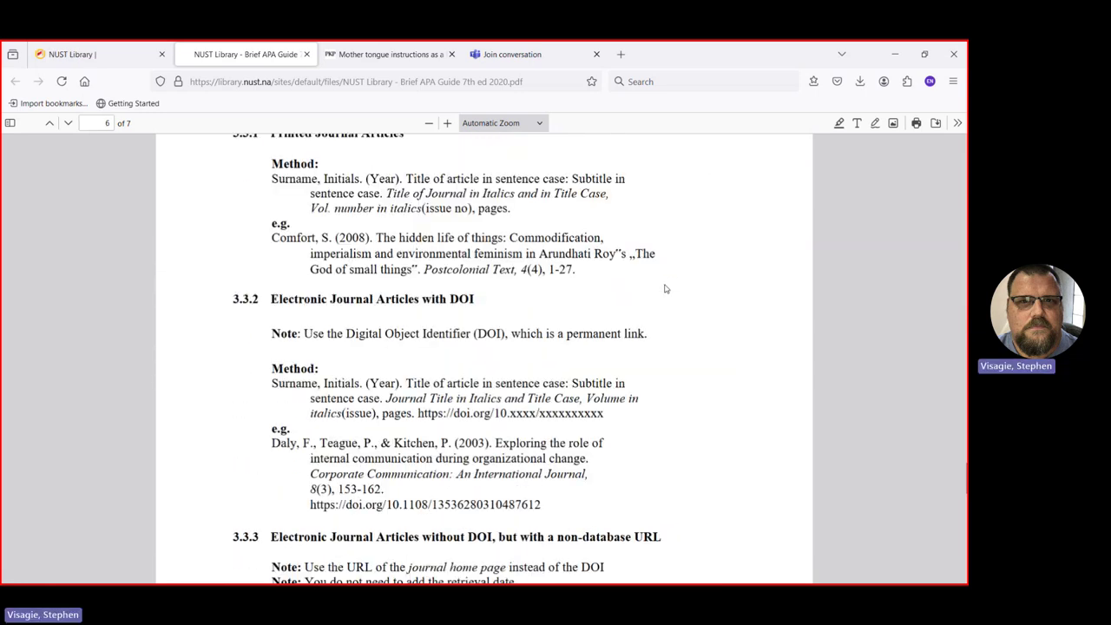
scroll(666, 288, down, 7)
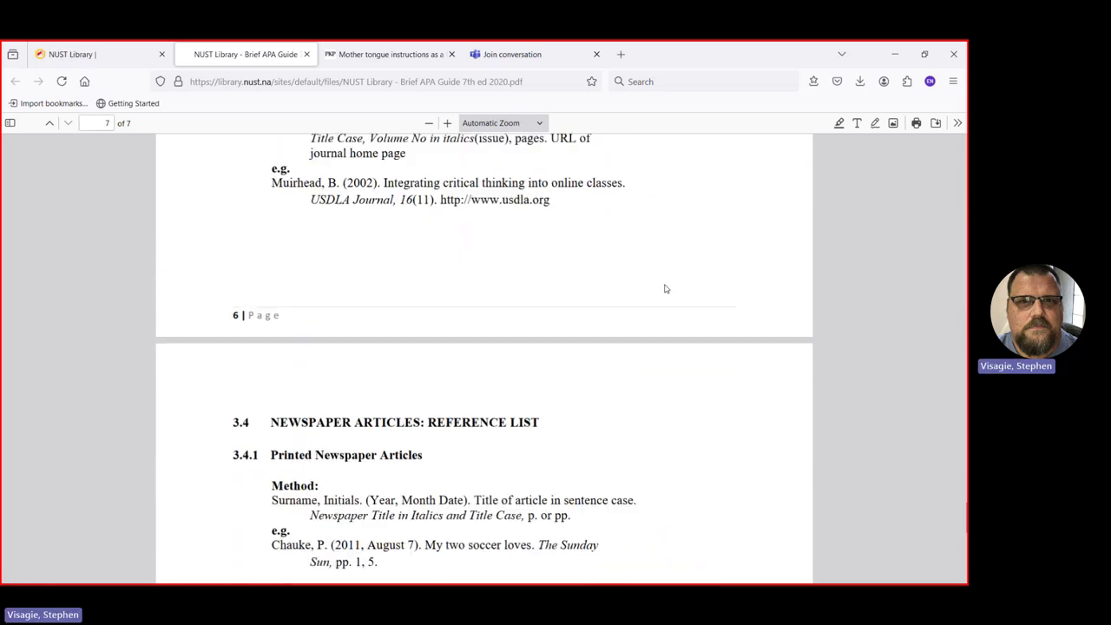
scroll(665, 288, down, 7)
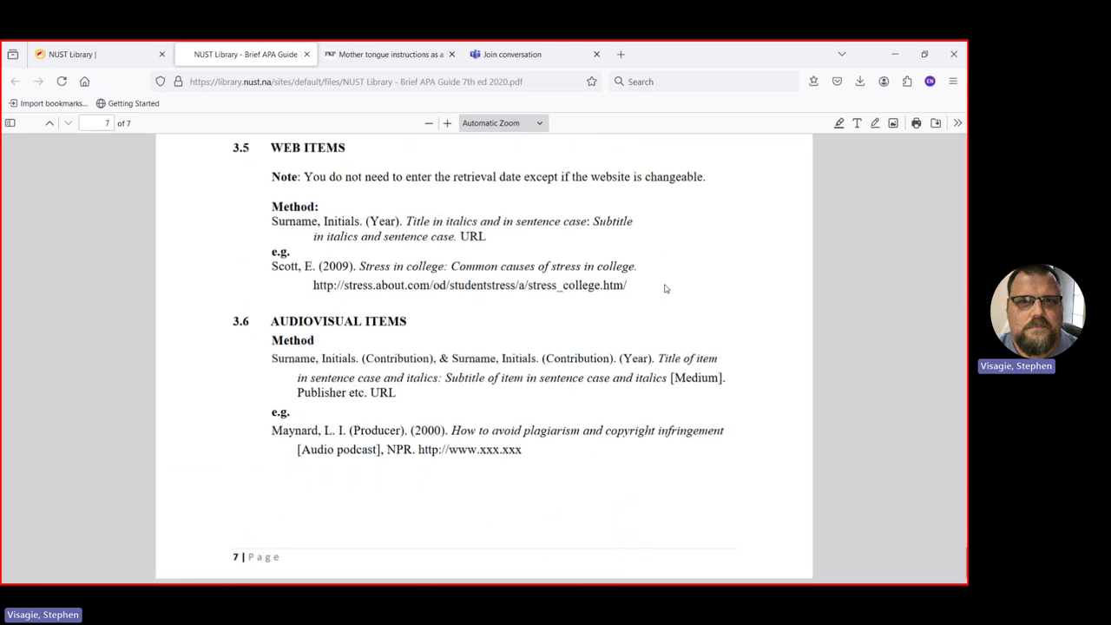
Go back to the first page of the Brief APA Guide PDF and close the document.
scroll(665, 289, up, 20)
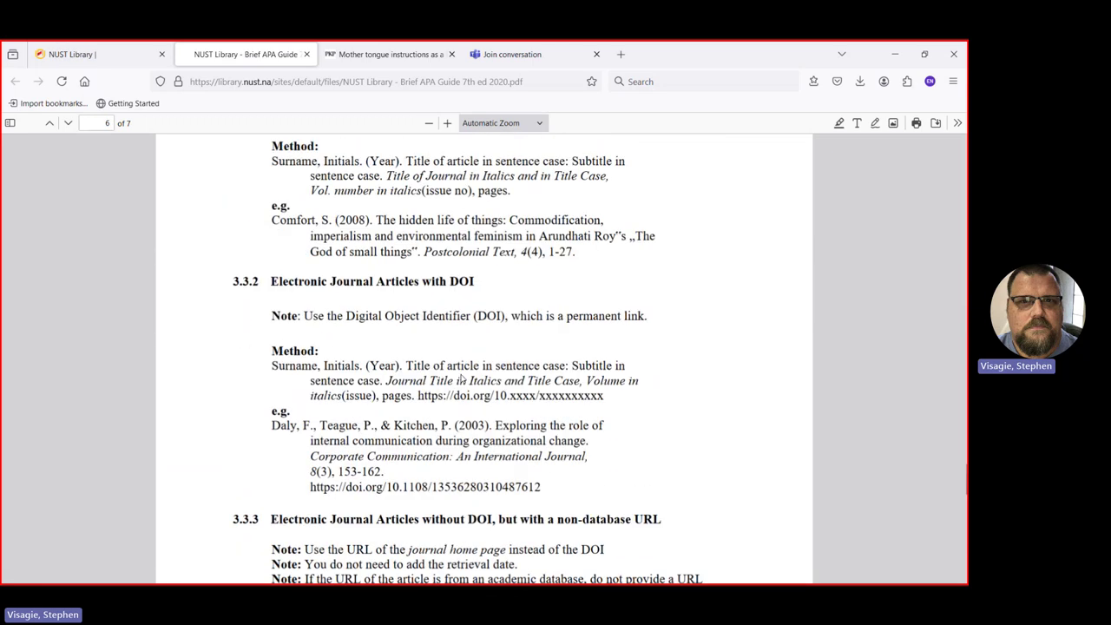
scroll(461, 378, up, 20)
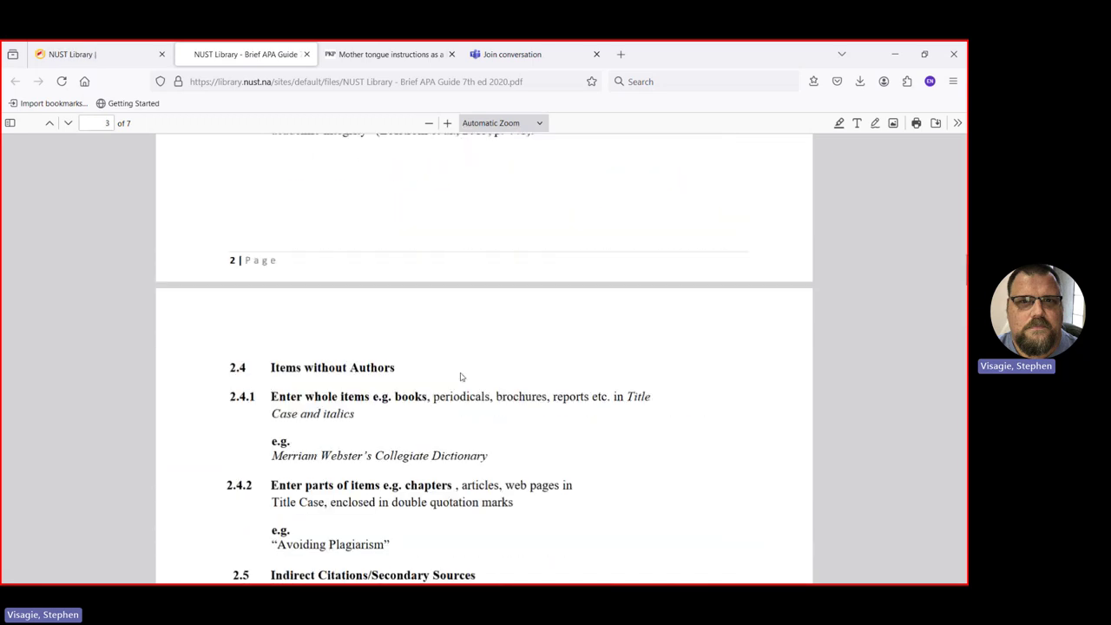
scroll(462, 377, up, 20)
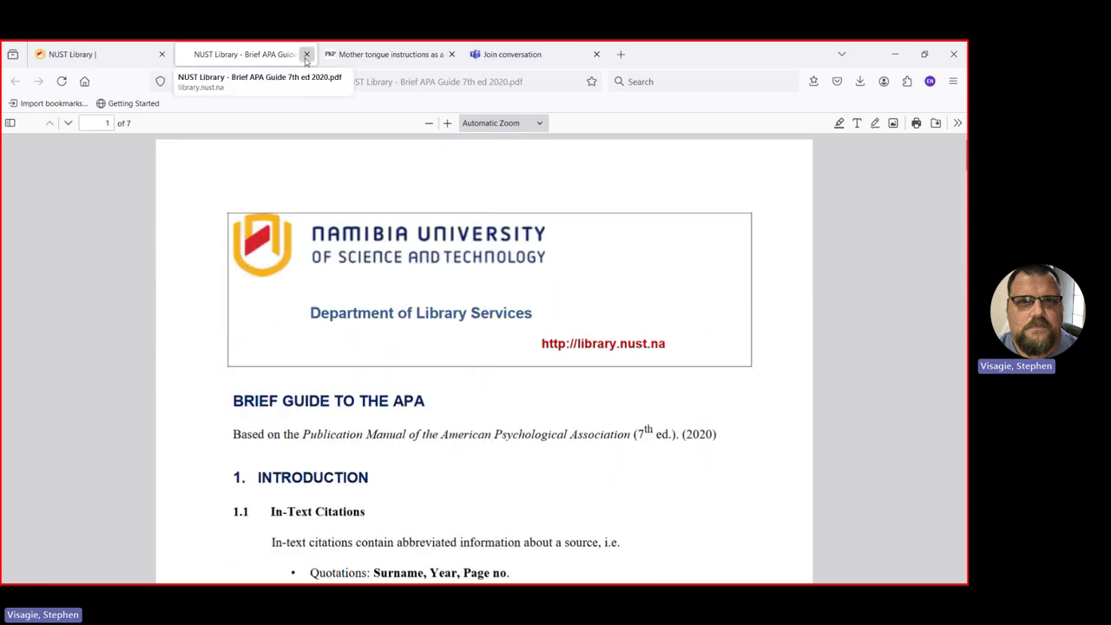
click(306, 54)
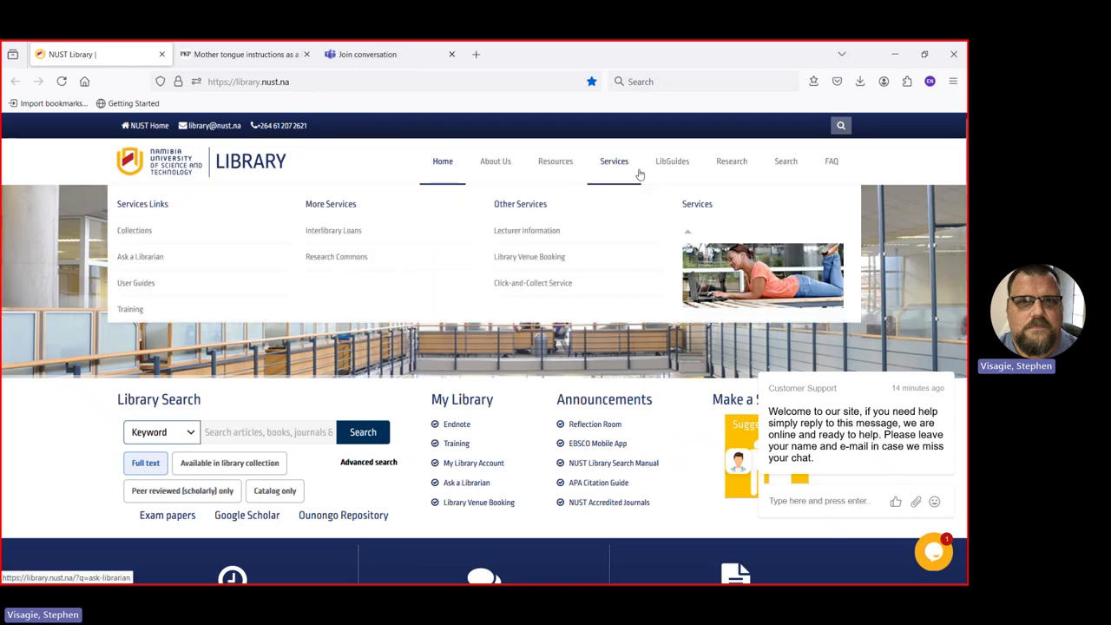
View the APA Citation & Referencing guide in the library's LibGuides and close it.
click(670, 165)
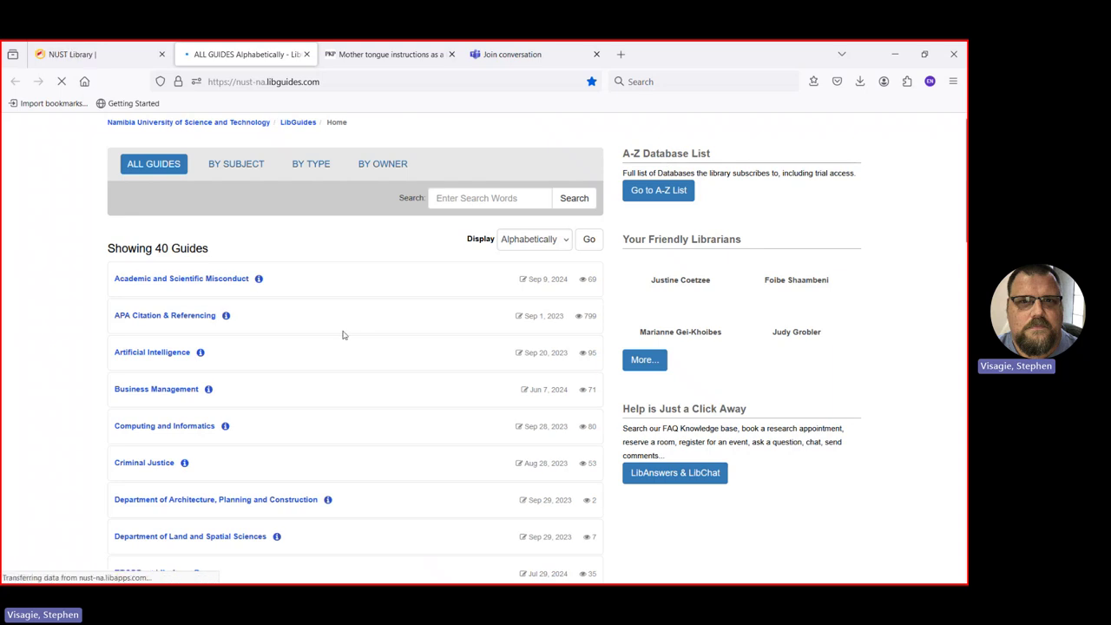
click(151, 321)
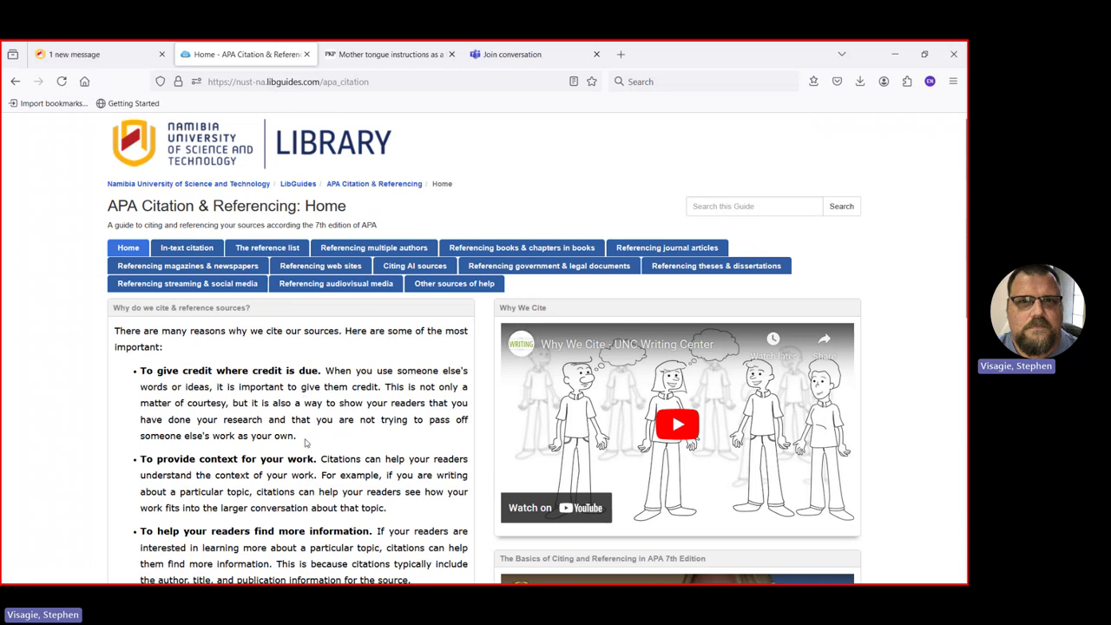
click(306, 54)
Open the library's Research Quick Links page and follow its APA (American Psychological Association) Style citation guide link.
mouse_move(606, 181)
mouse_move(722, 171)
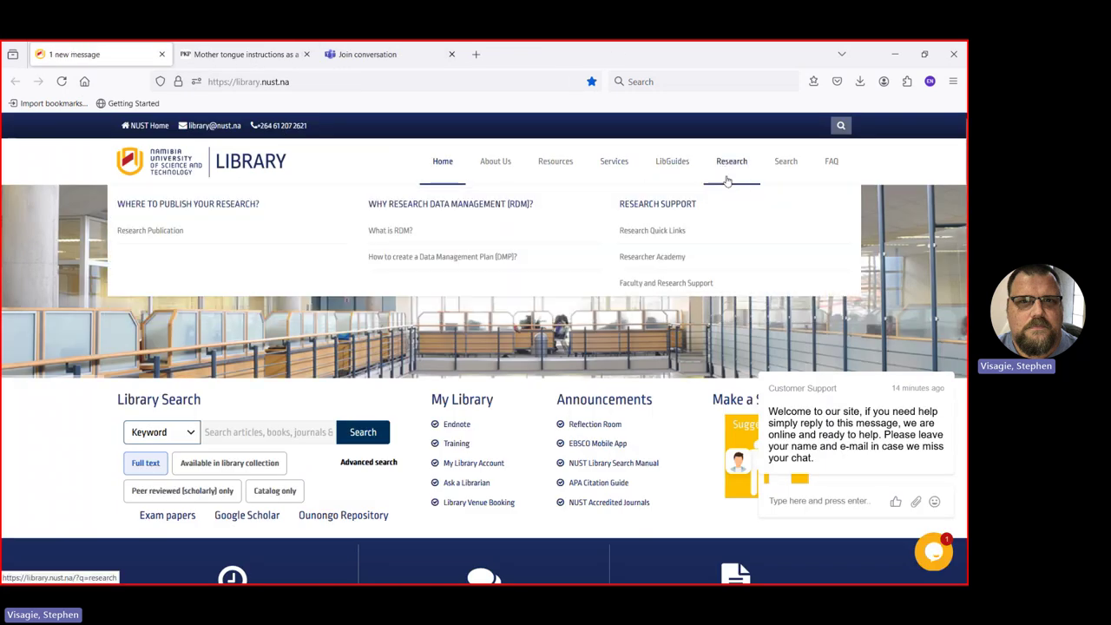
click(651, 230)
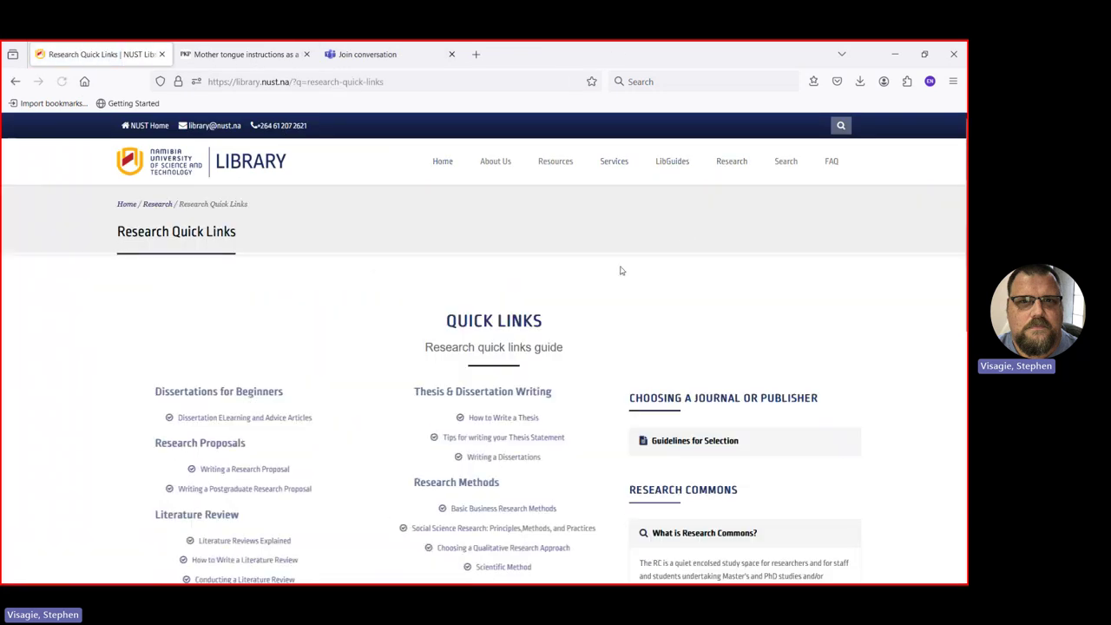
scroll(539, 330, down, 3)
scroll(466, 363, down, 2)
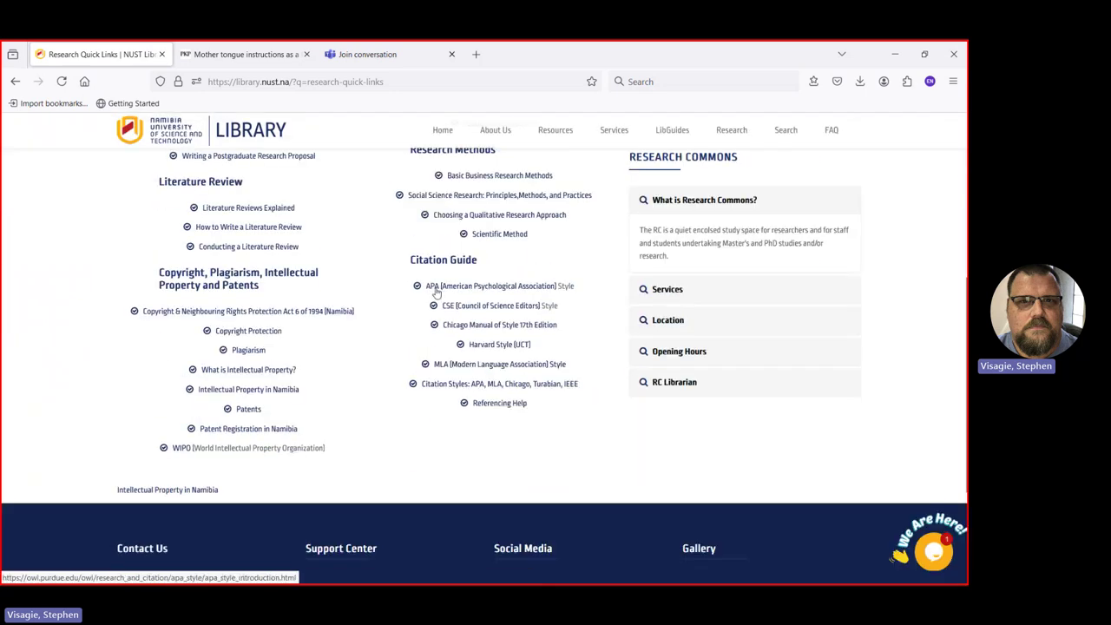
click(437, 289)
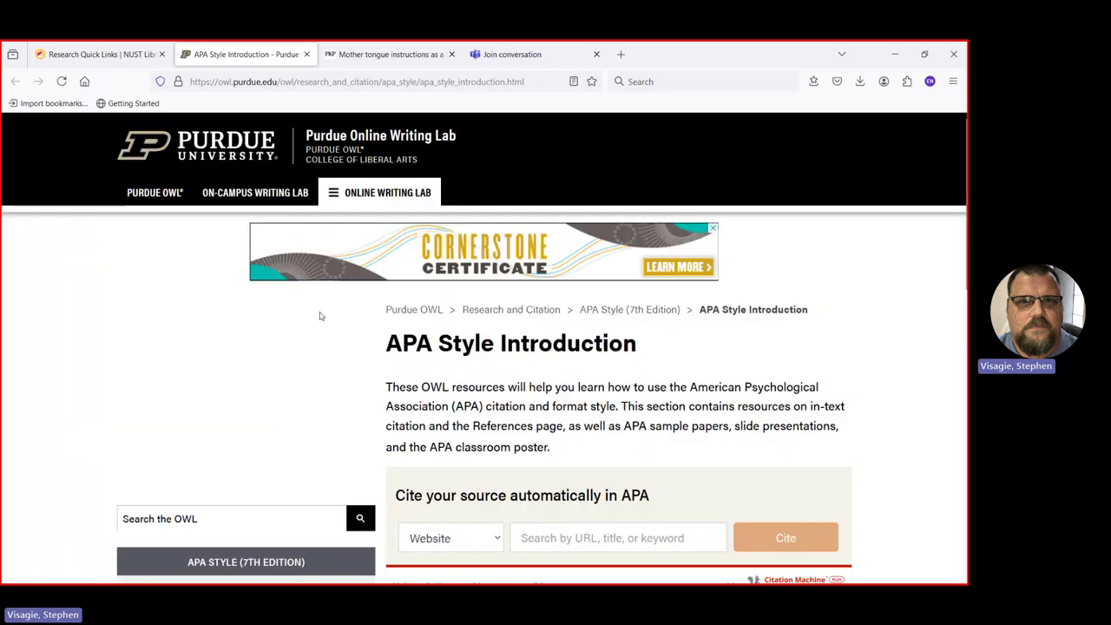
Browse the APA Formatting and Style Guide (7th Edition) topics, open Reference List: Electronic Sources, and view how to cite webpages.
scroll(321, 312, down, 3)
scroll(327, 260, down, 3)
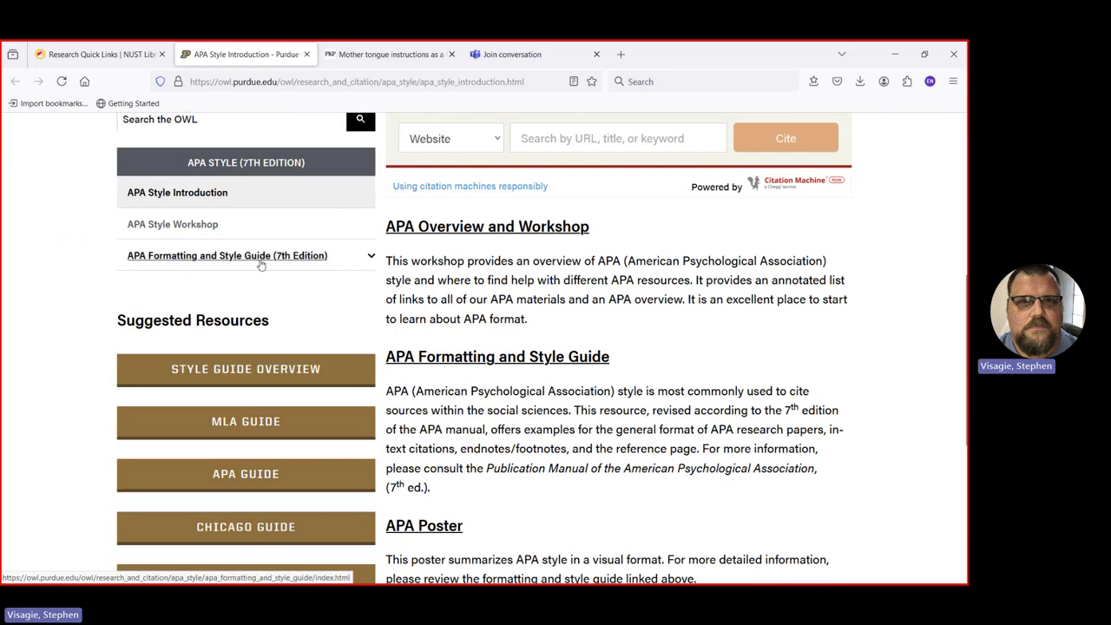
click(295, 259)
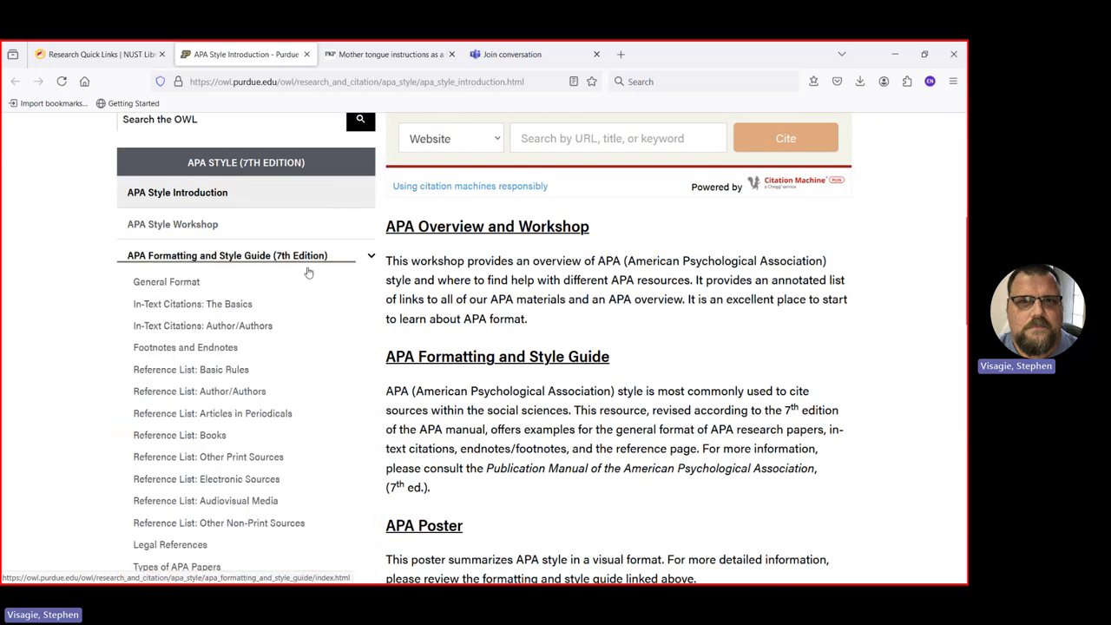
scroll(303, 273, down, 2)
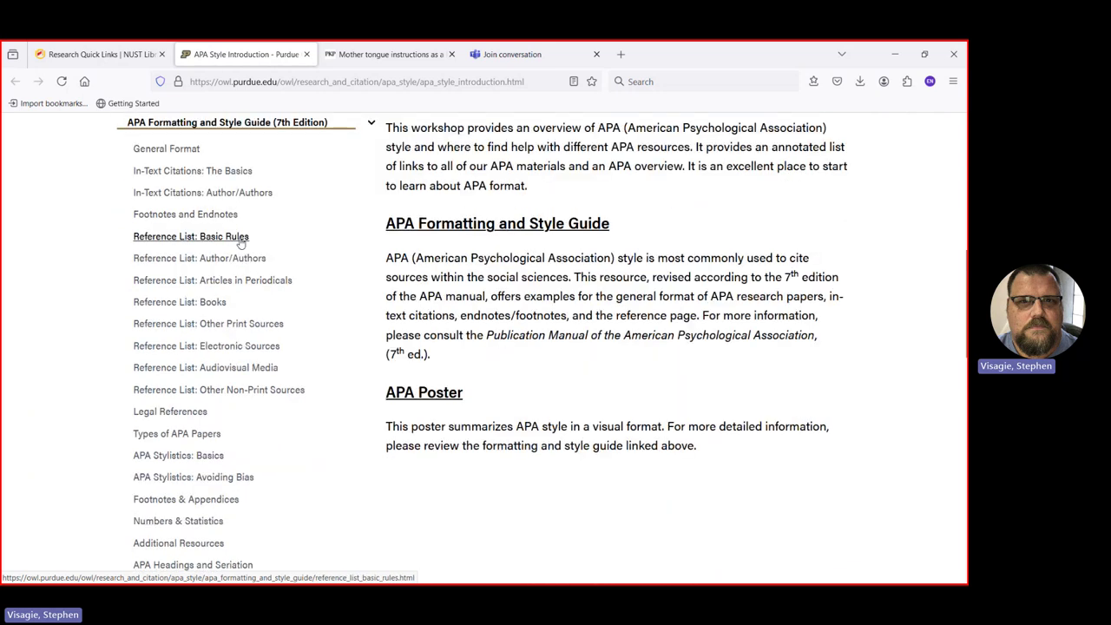
scroll(240, 237, down, 1)
scroll(293, 238, down, 1)
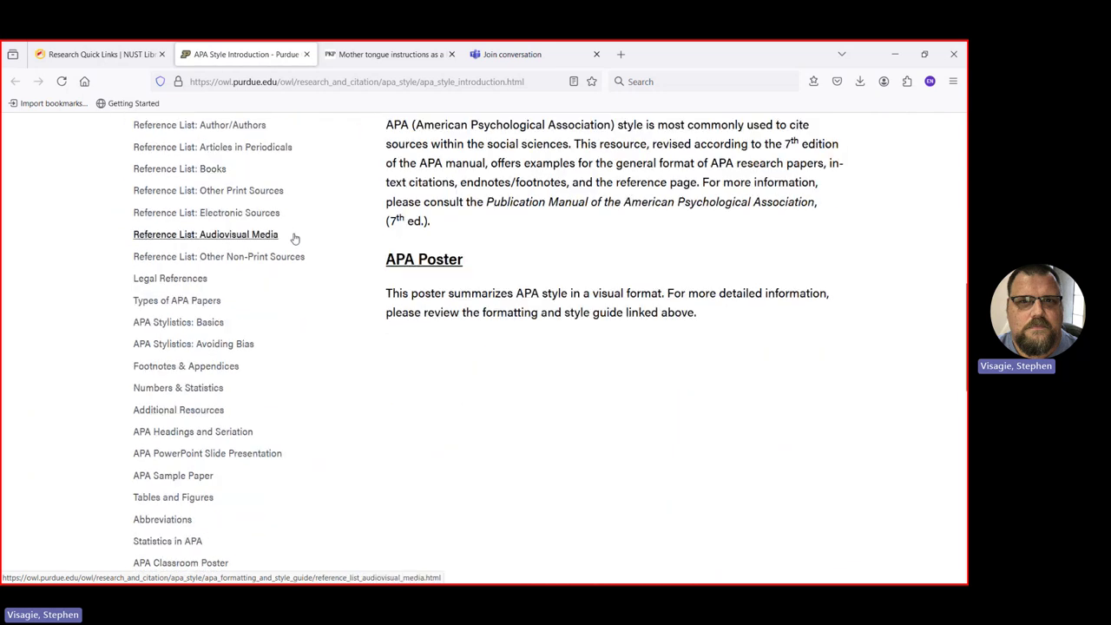
click(232, 214)
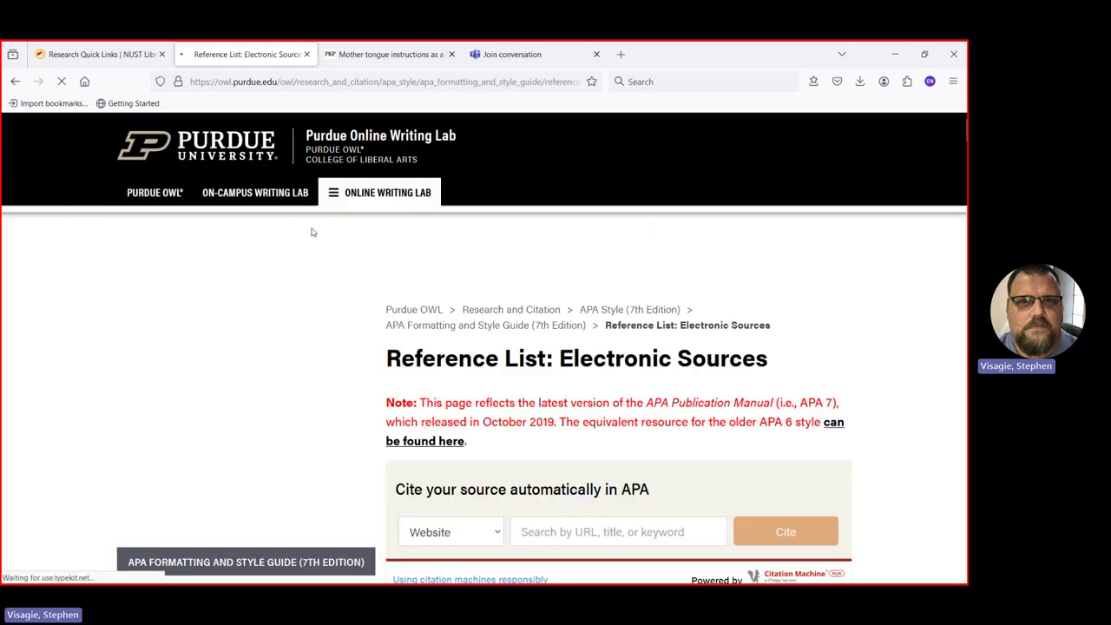
scroll(678, 300, down, 6)
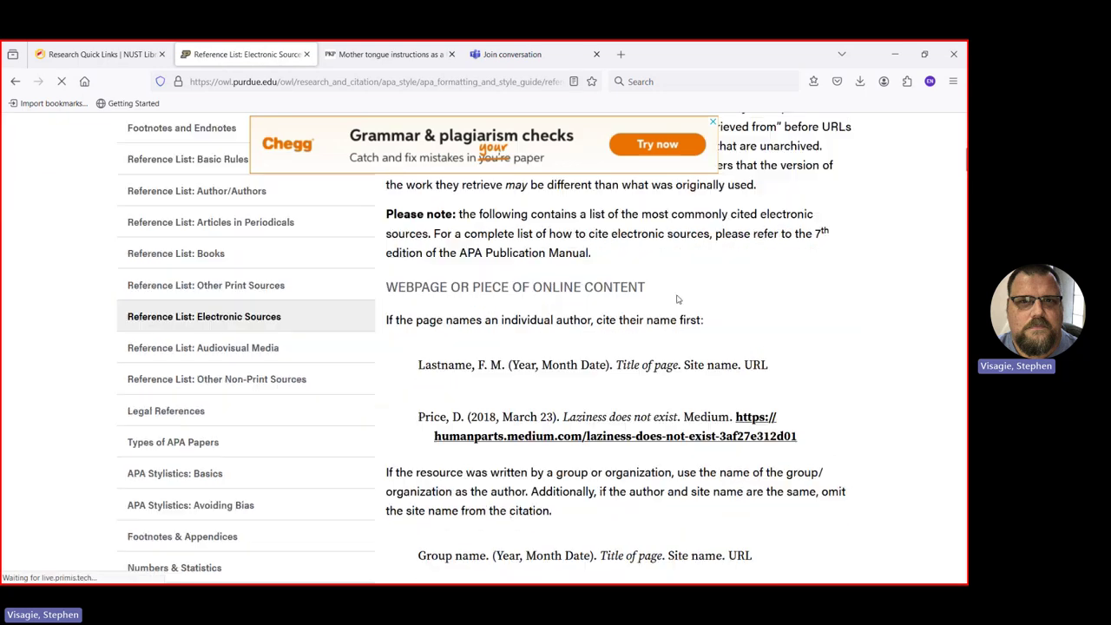
Review the webpage and Wikipedia citation formats under Reference List: Electronic Sources, up to the online scholarly journal article section.
scroll(677, 299, down, 1)
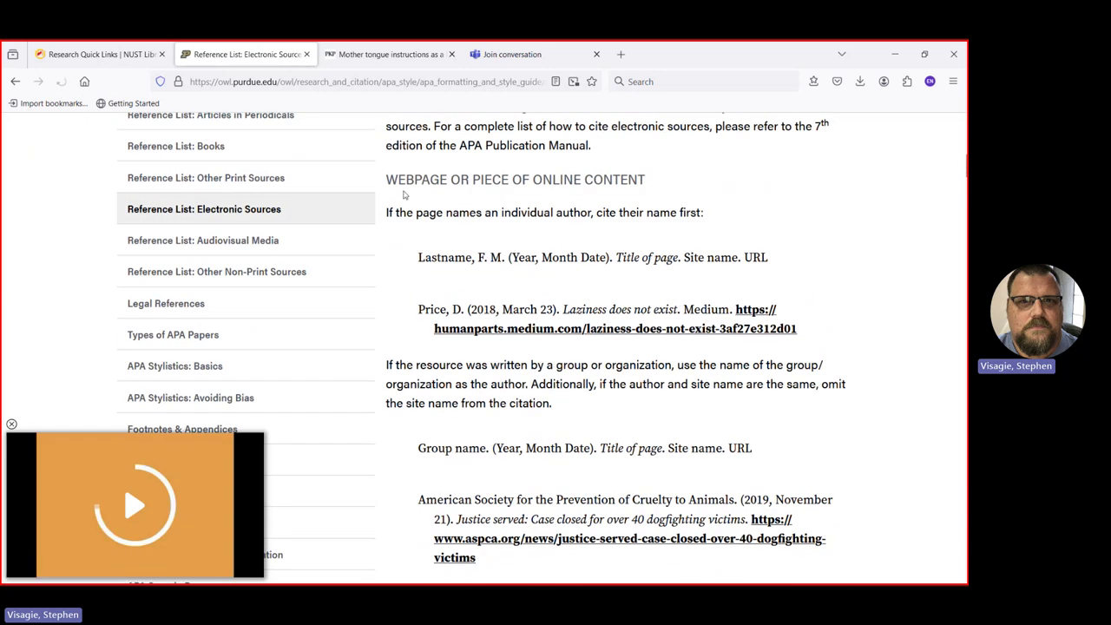
drag(387, 179, 653, 180)
scroll(673, 265, down, 6)
scroll(673, 266, down, 6)
scroll(672, 266, down, 6)
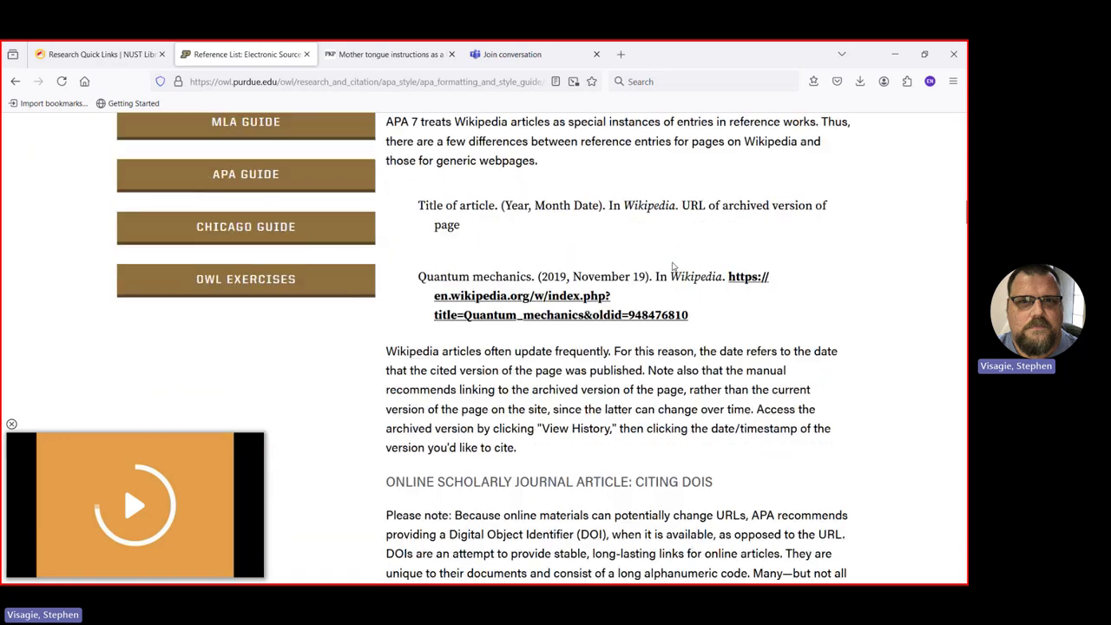
scroll(673, 260, up, 1)
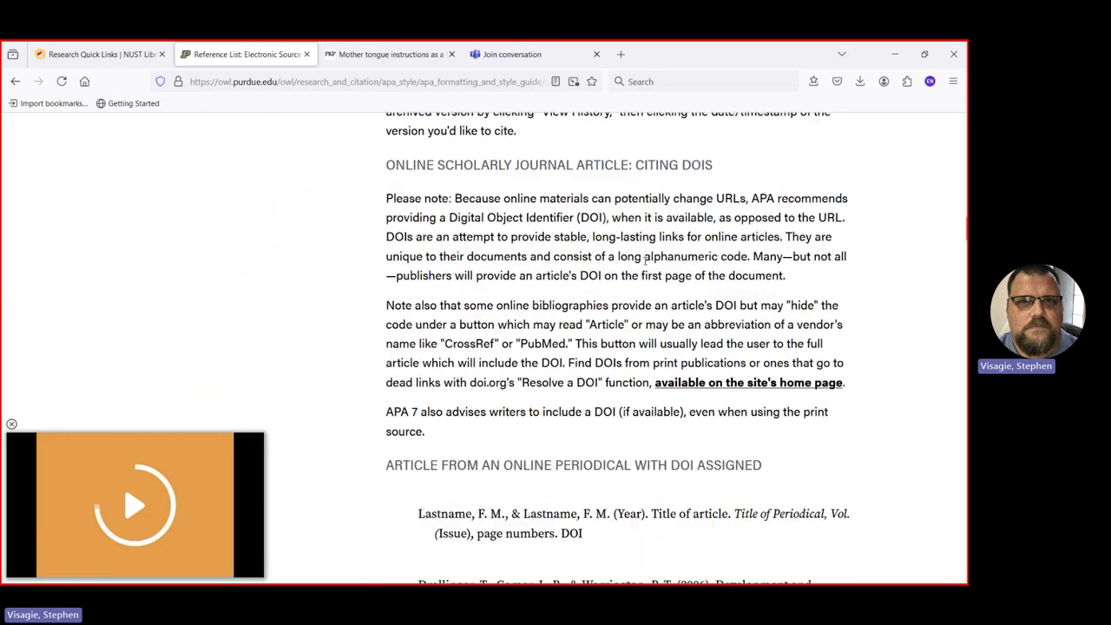
Examine the section on citing DOIs, highlighting the reference format and example for an online periodical article with a DOI assigned.
drag(390, 164, 717, 169)
click(691, 218)
scroll(692, 218, down, 5)
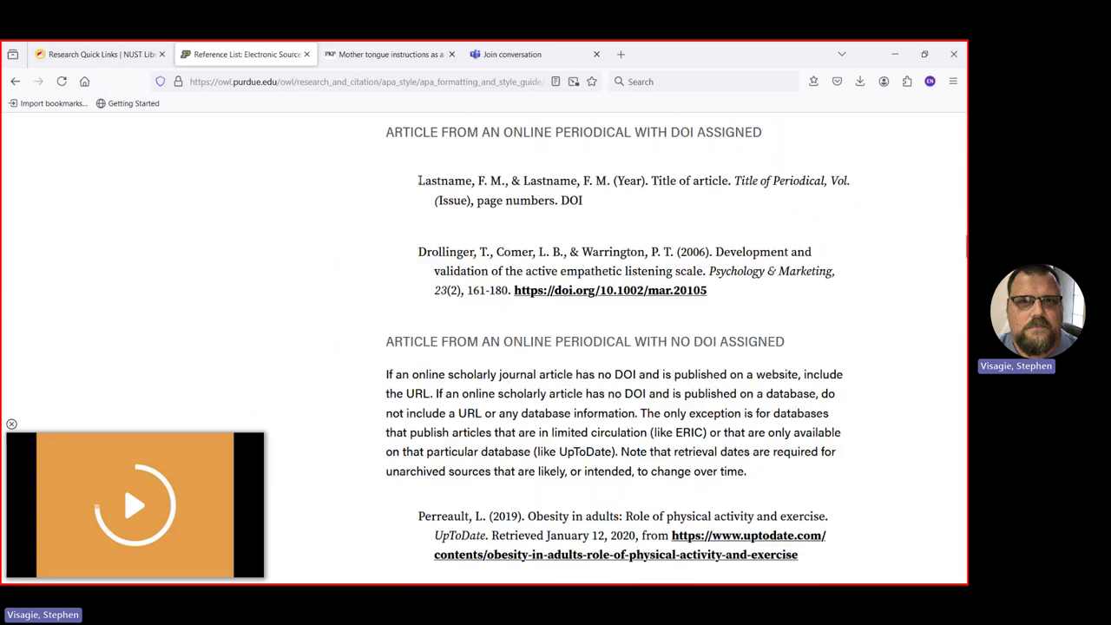
drag(418, 180, 588, 199)
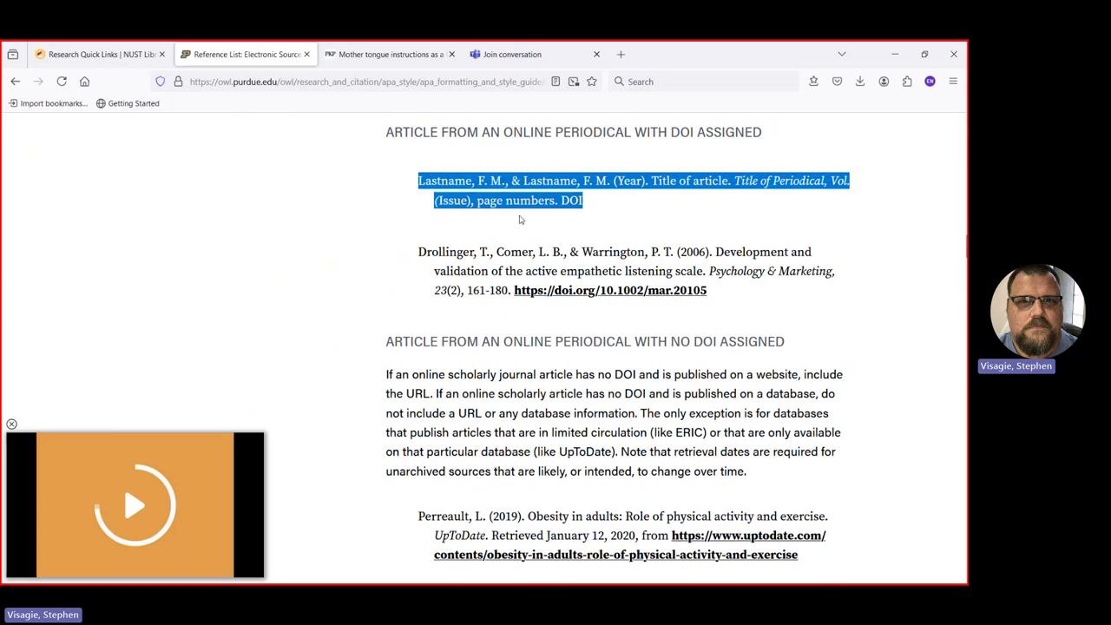
drag(418, 253, 725, 298)
click(728, 300)
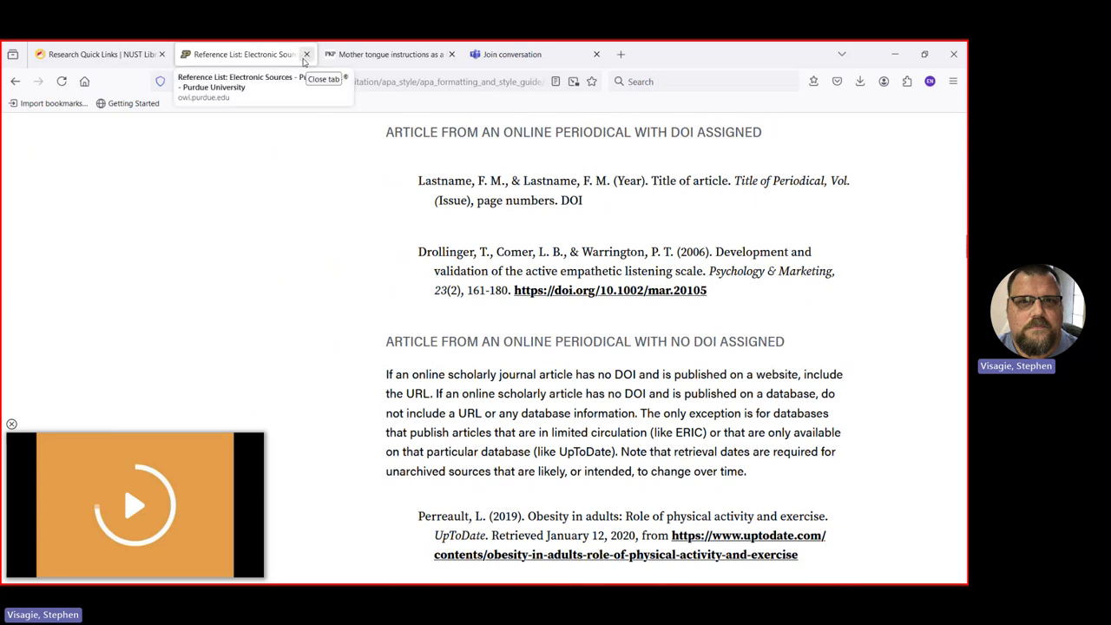
Return to the library website, open its LibGuides list and open the EndNote Reference Manager guide.
click(98, 57)
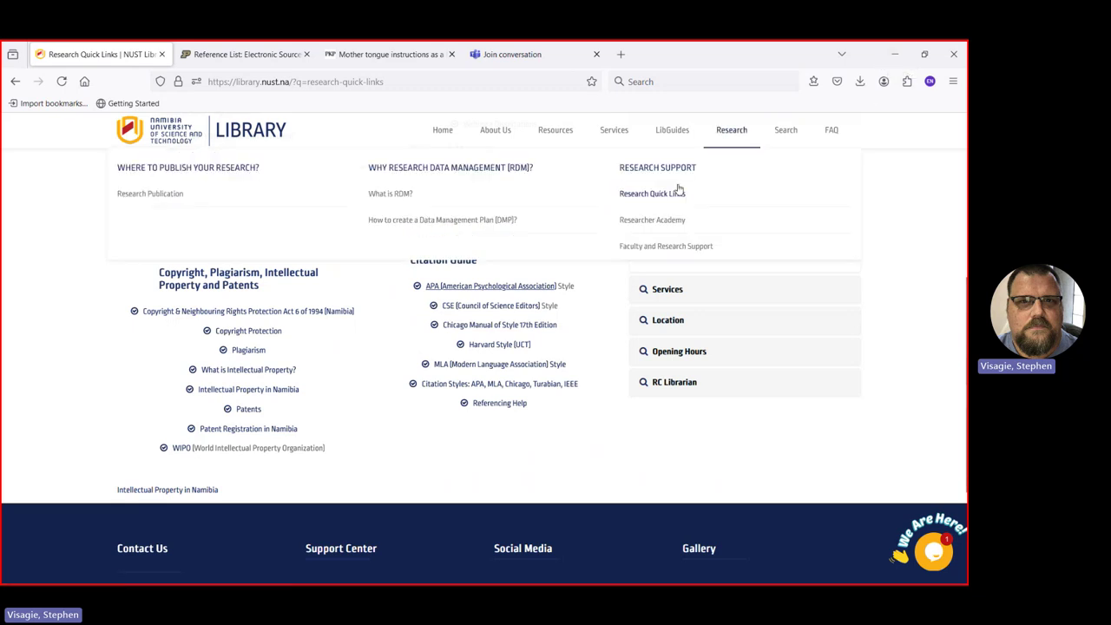
click(667, 134)
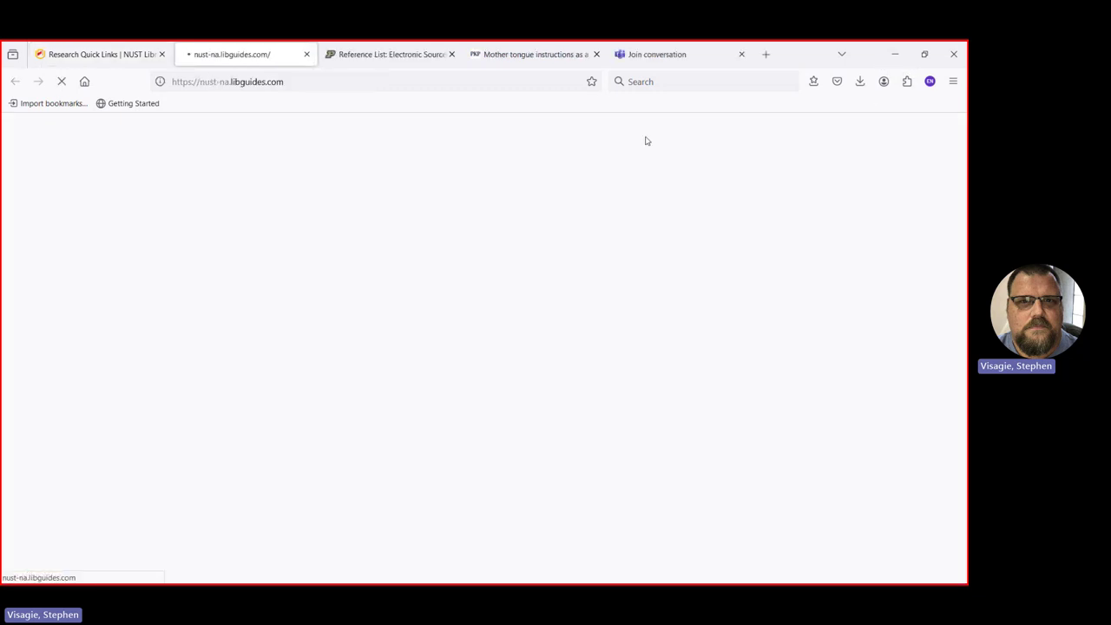
scroll(248, 353, down, 5)
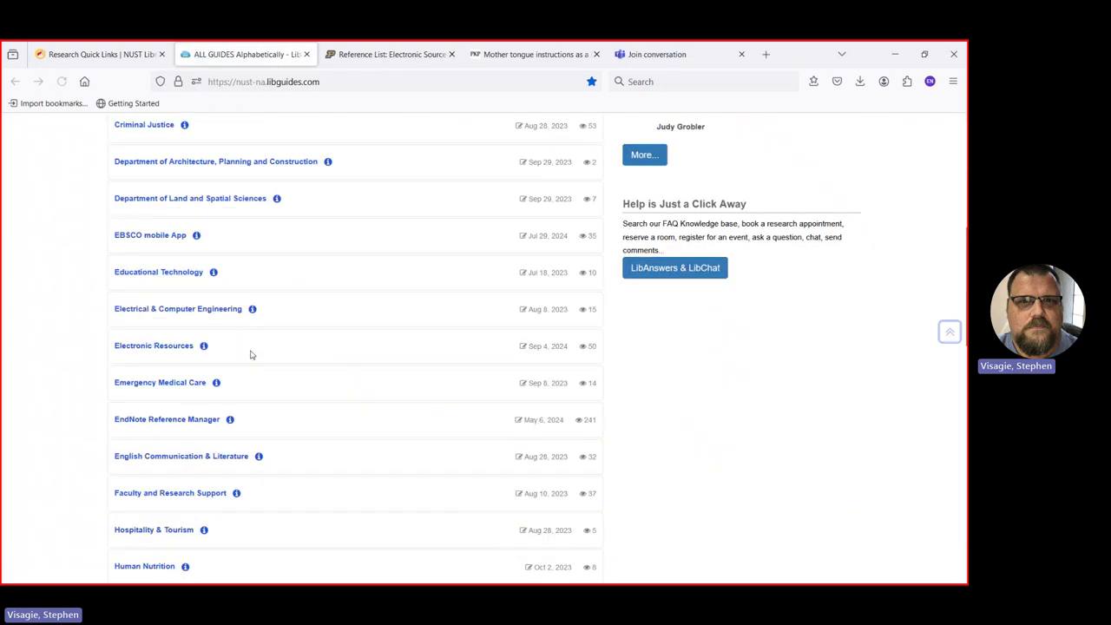
scroll(250, 354, down, 3)
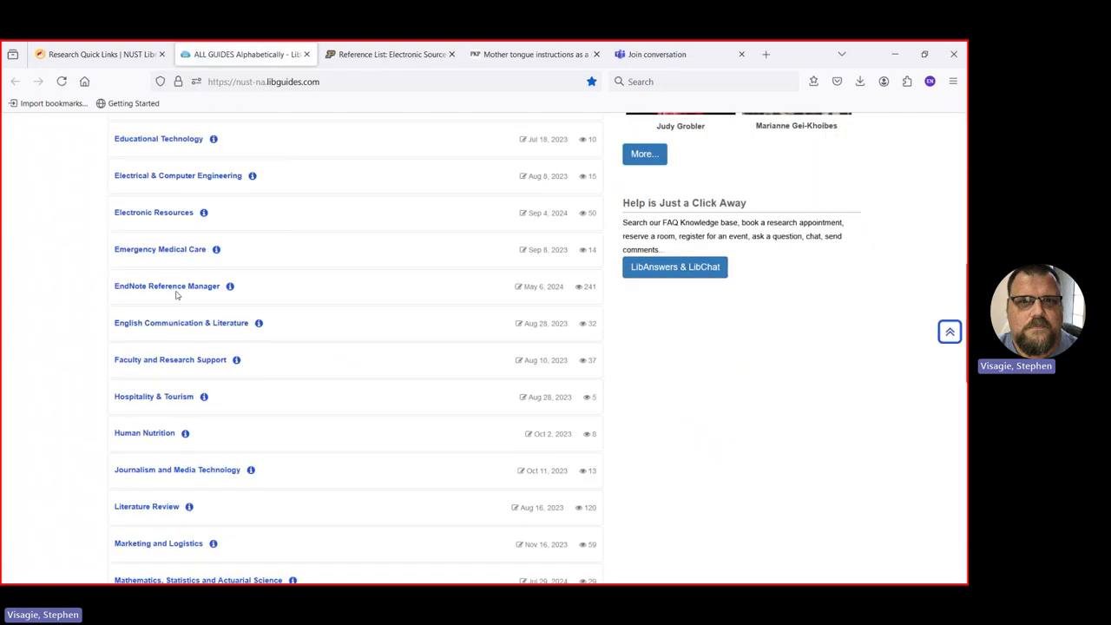
click(167, 286)
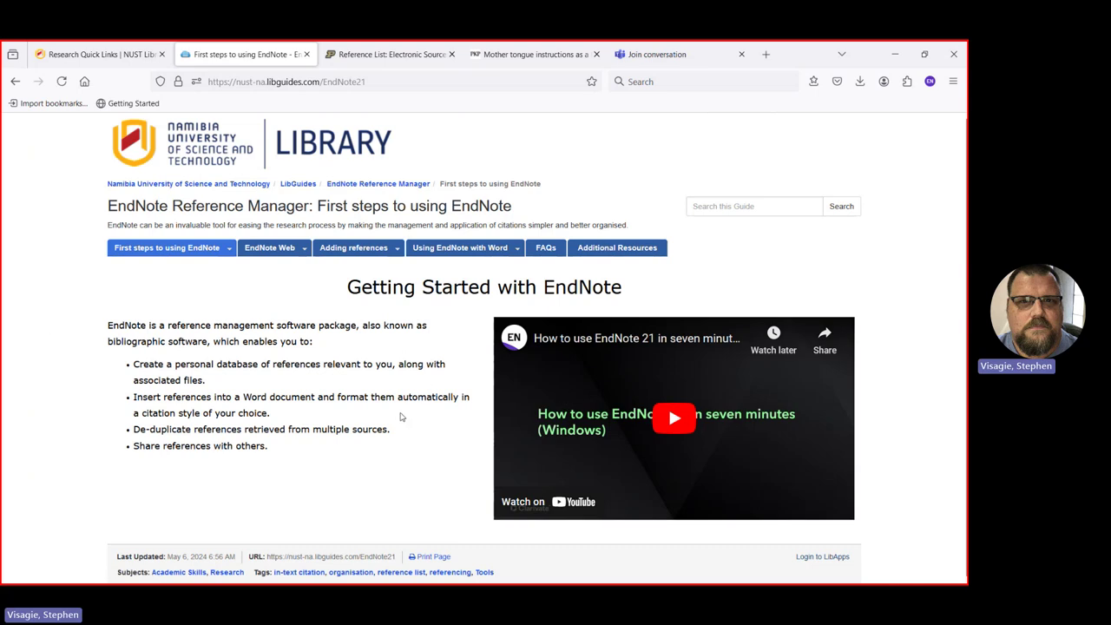
Open the guide's Accessing EndNote page, view the EndNote Installation Step-by-Step PDF and close it.
mouse_move(217, 250)
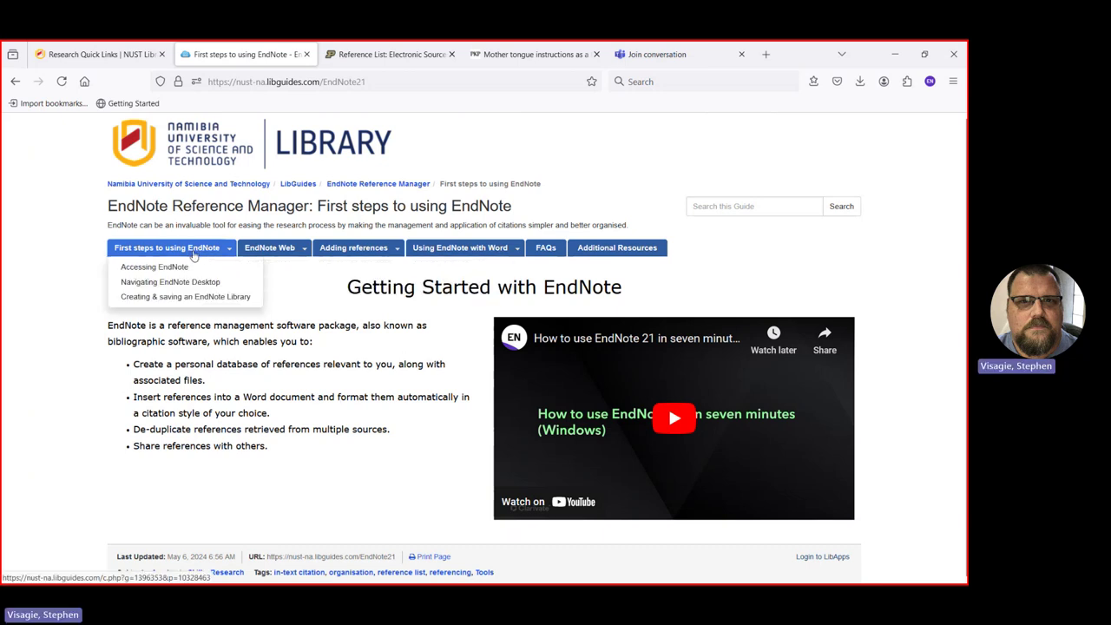
click(165, 268)
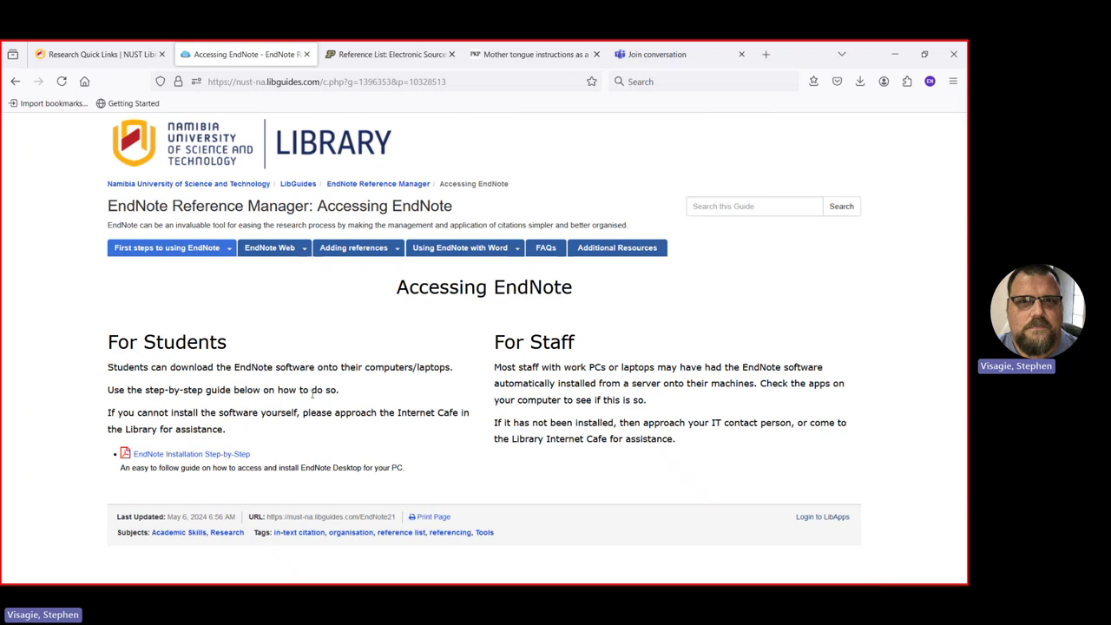
click(169, 455)
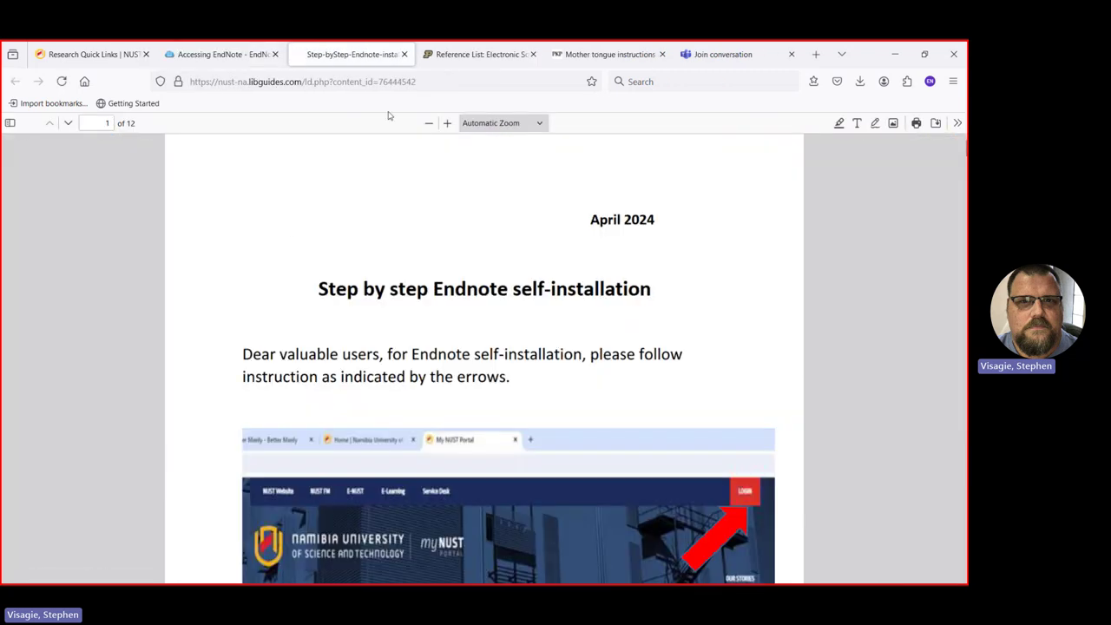
click(404, 54)
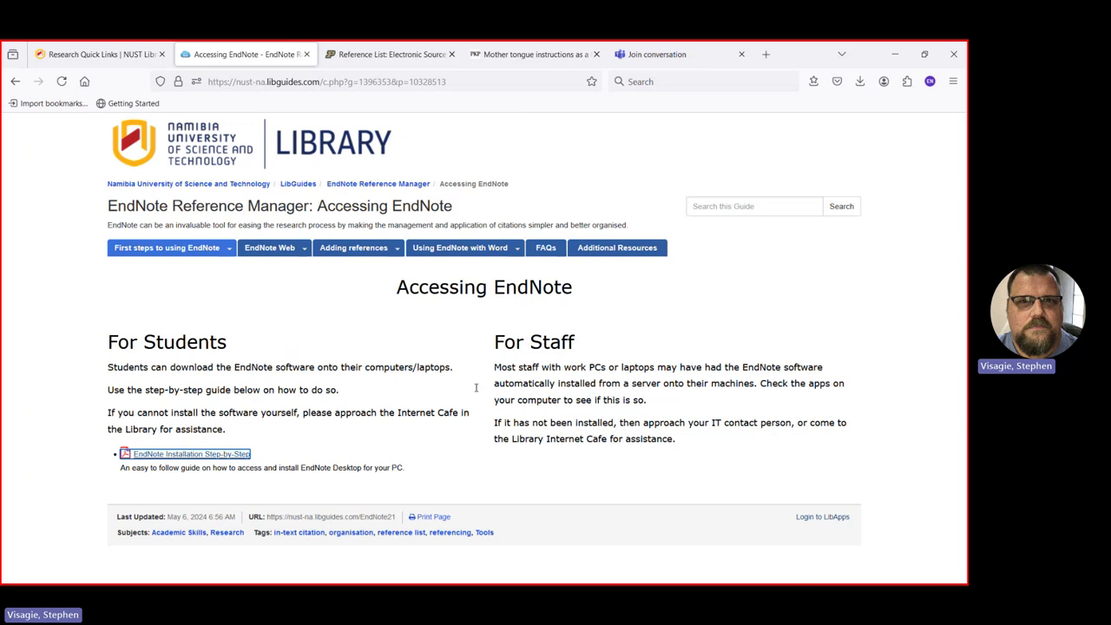
Switch to the Training Library in EndNote 21 and view the group and group set creation options for My Groups.
click(895, 55)
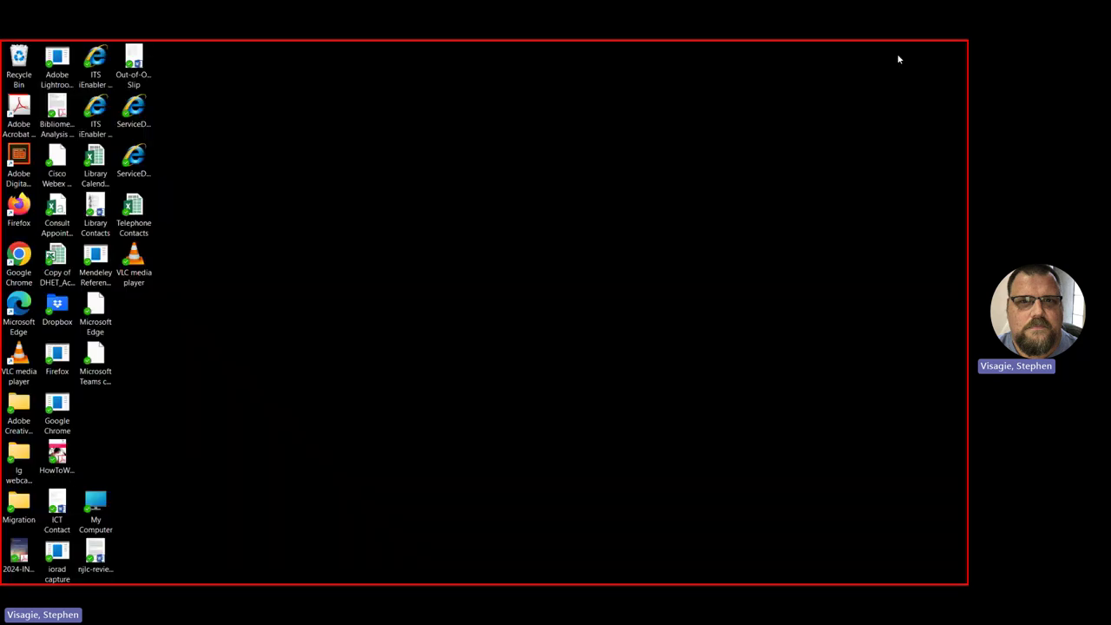
mouse_move(173, 579)
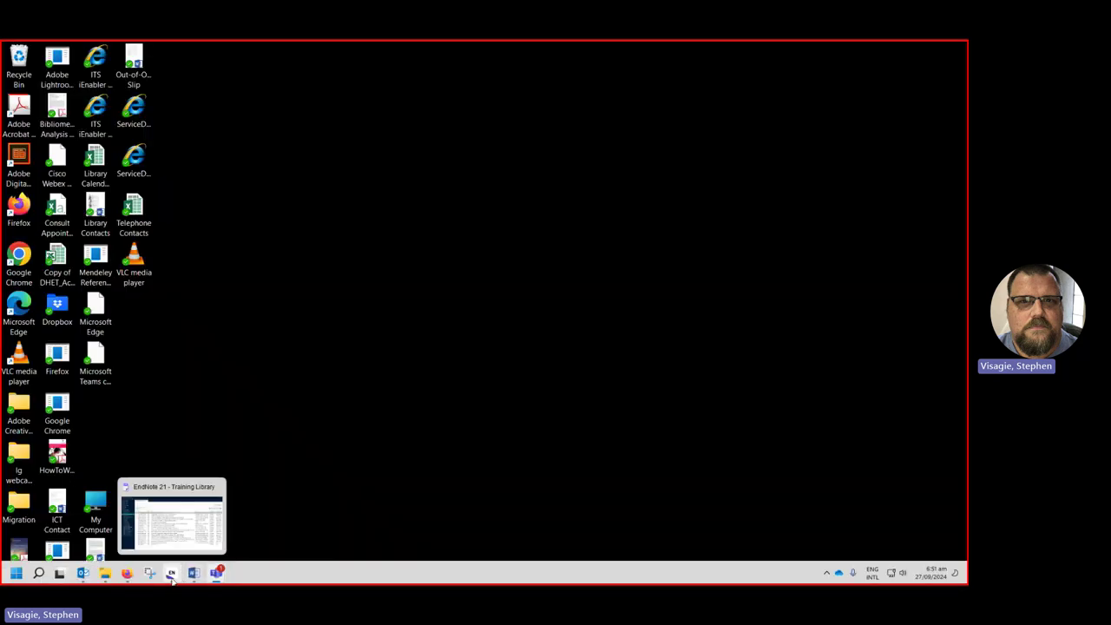
click(173, 579)
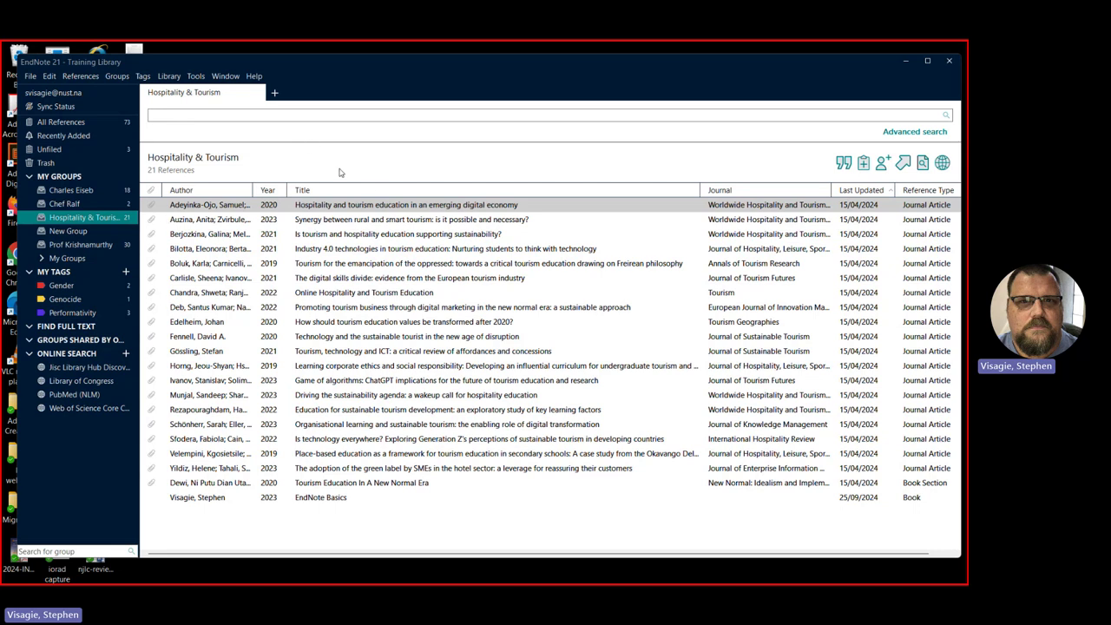
right_click(74, 177)
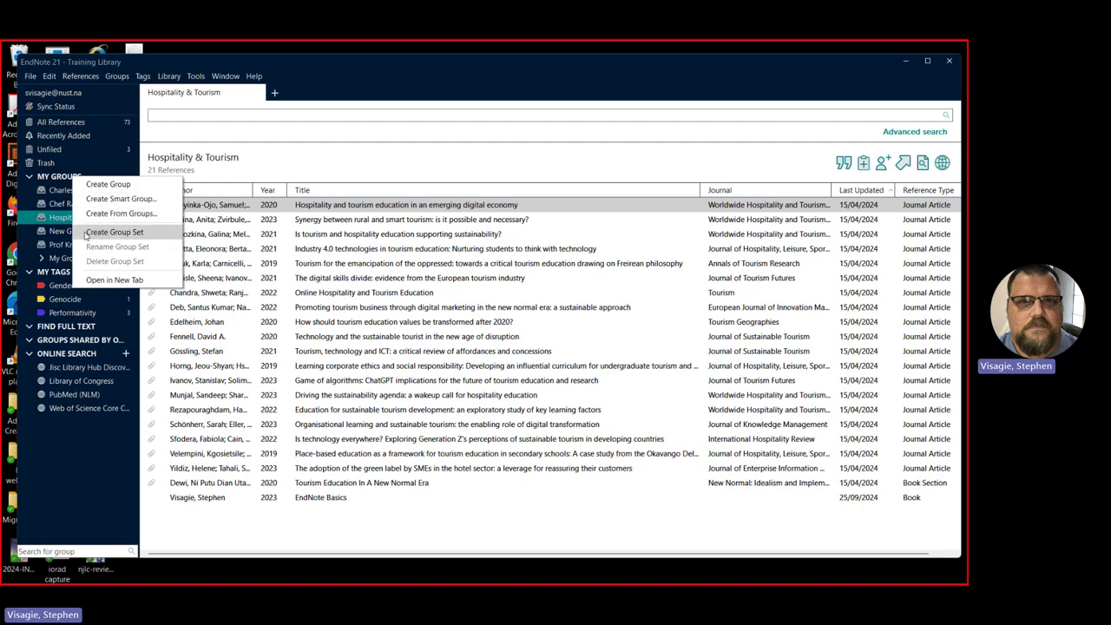
click(108, 167)
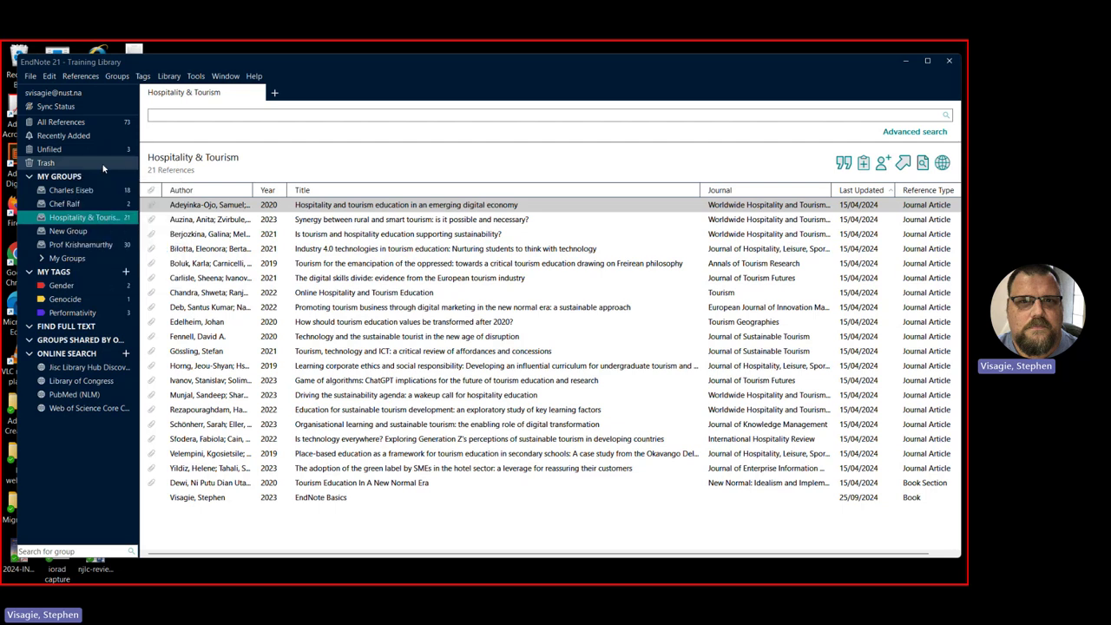
Open the professor's group and inspect its references marked with the red, blue and yellow tags.
click(58, 246)
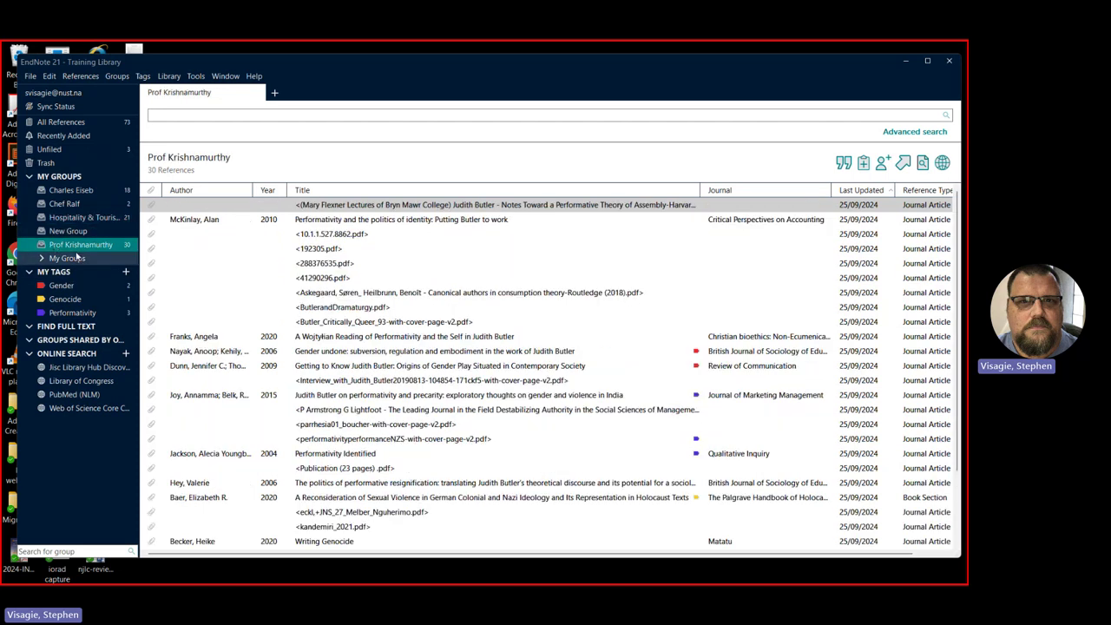
scroll(681, 311, down, 1)
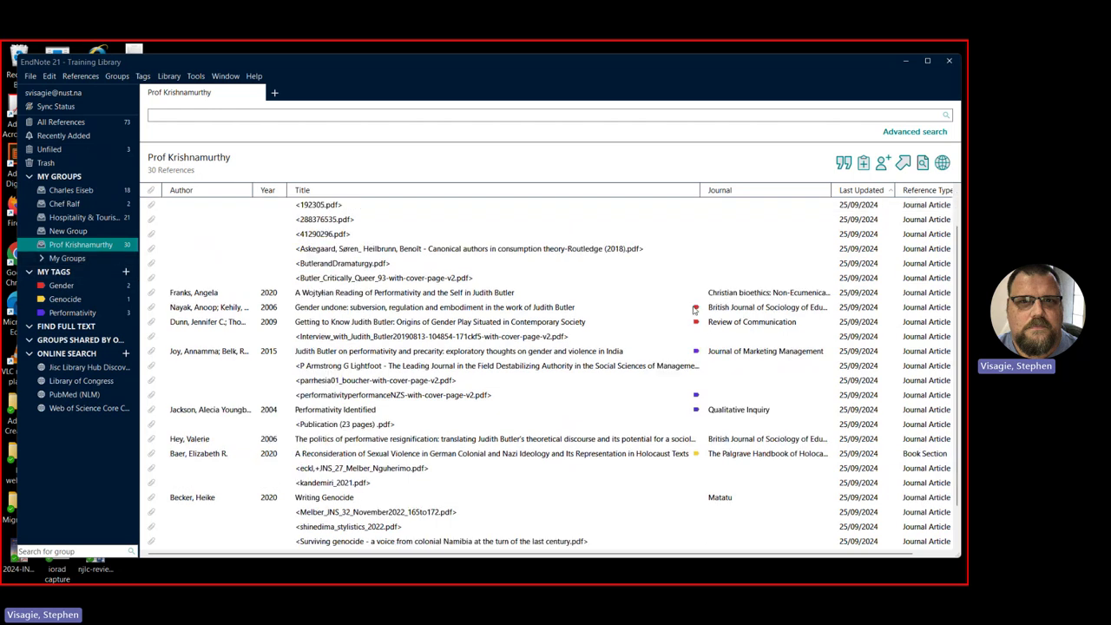
click(697, 311)
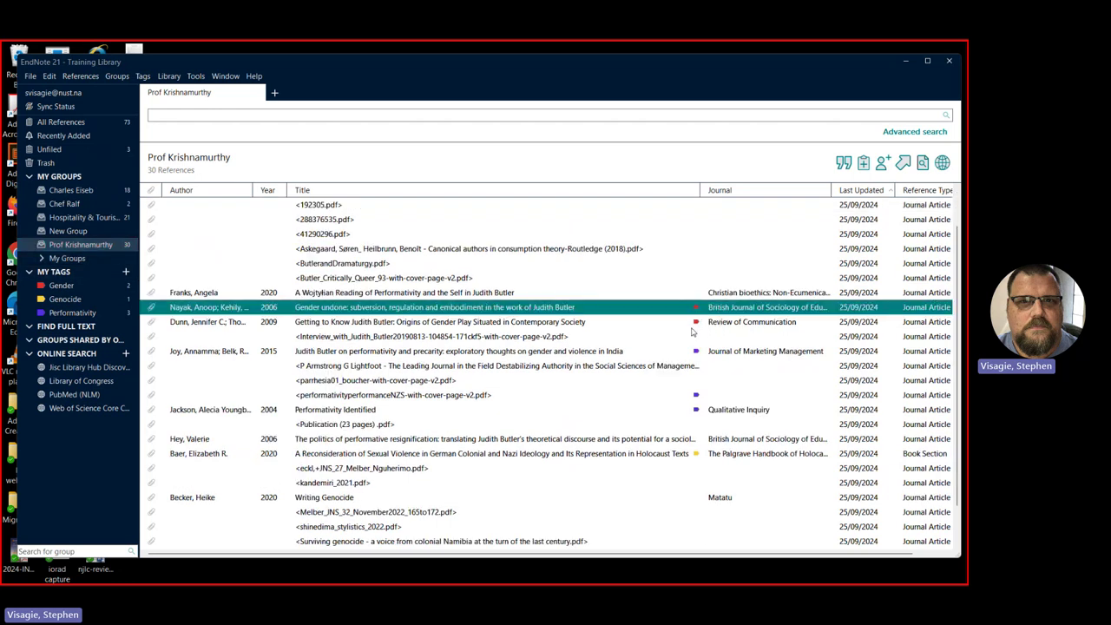
click(695, 325)
click(695, 356)
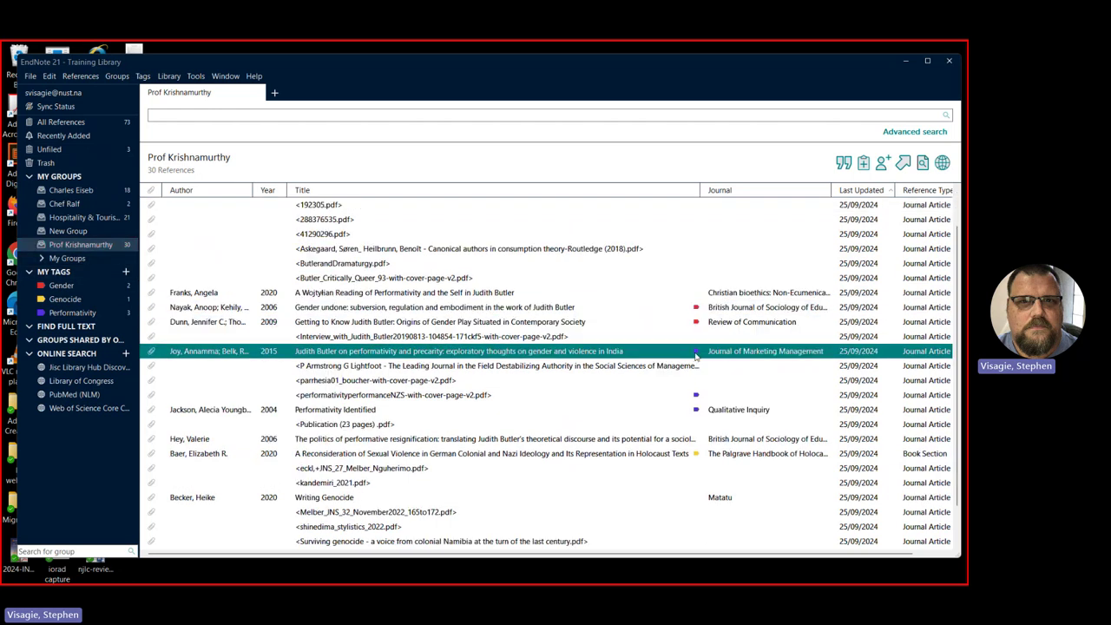
click(696, 459)
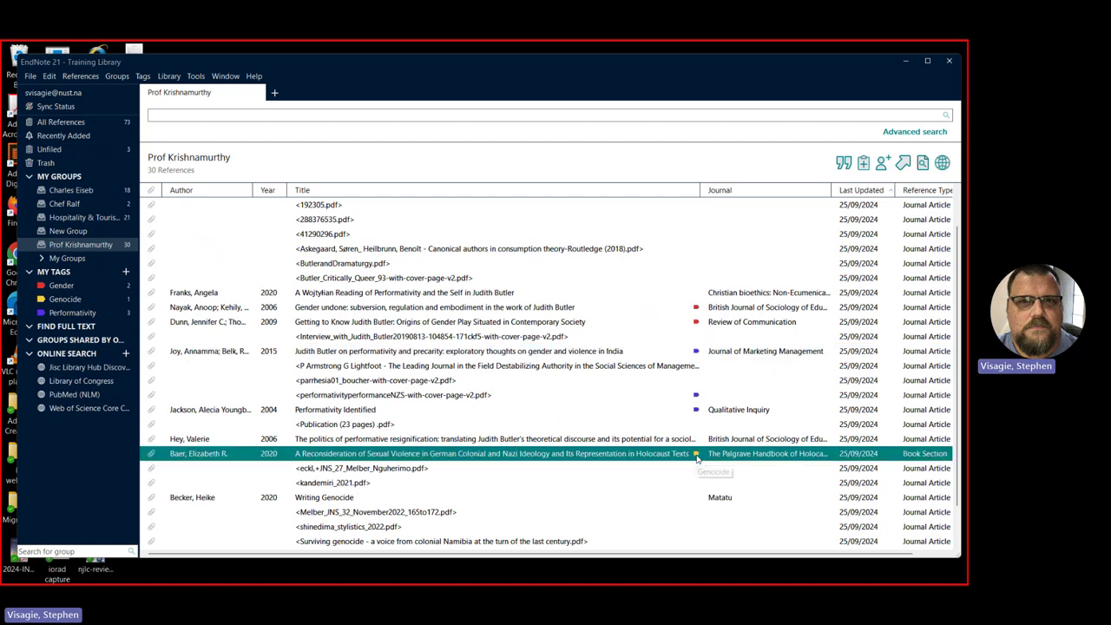
View the name and colour options for creating a new tag under My Tags, and dismiss the dialog without creating one.
right_click(58, 276)
click(66, 283)
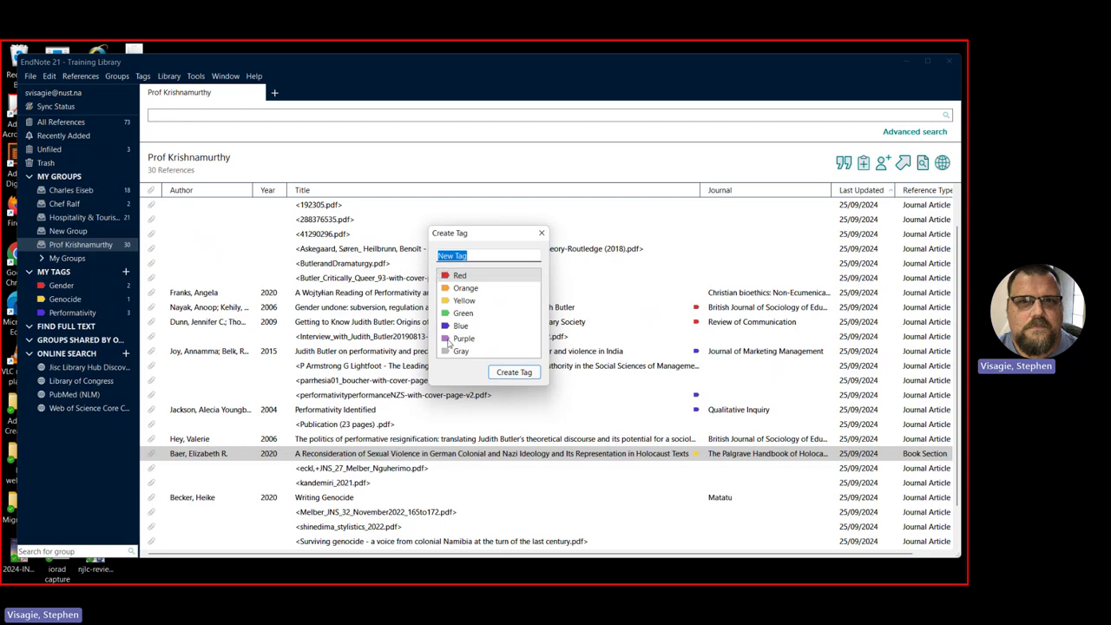
click(541, 234)
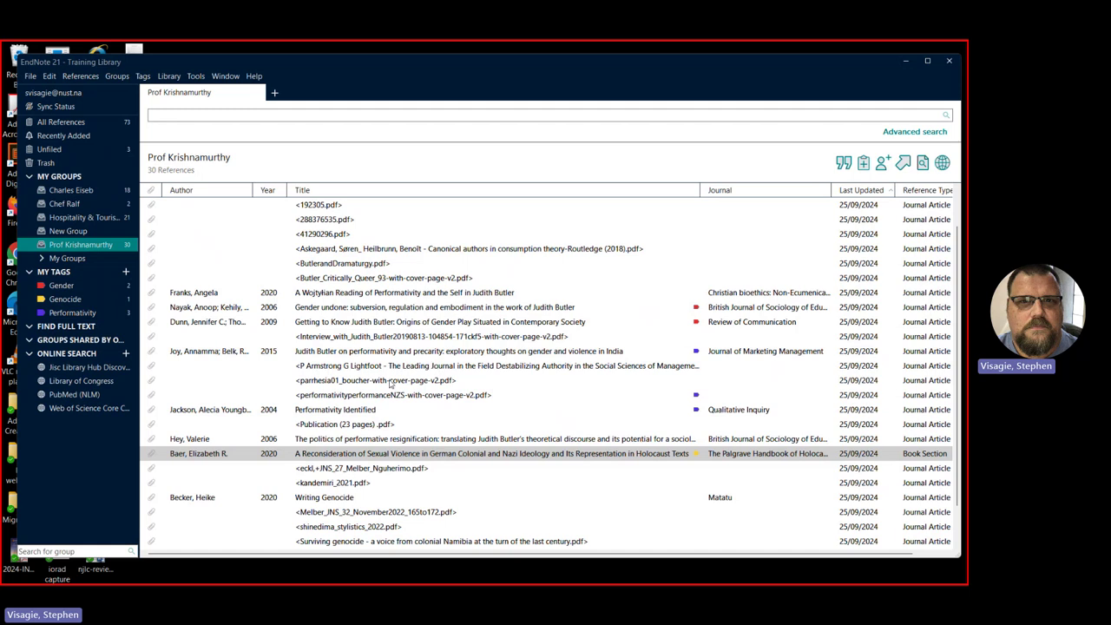
Assign the Genocide tag to the "Writing Genocide" reference in the professor's group.
scroll(393, 386, down, 1)
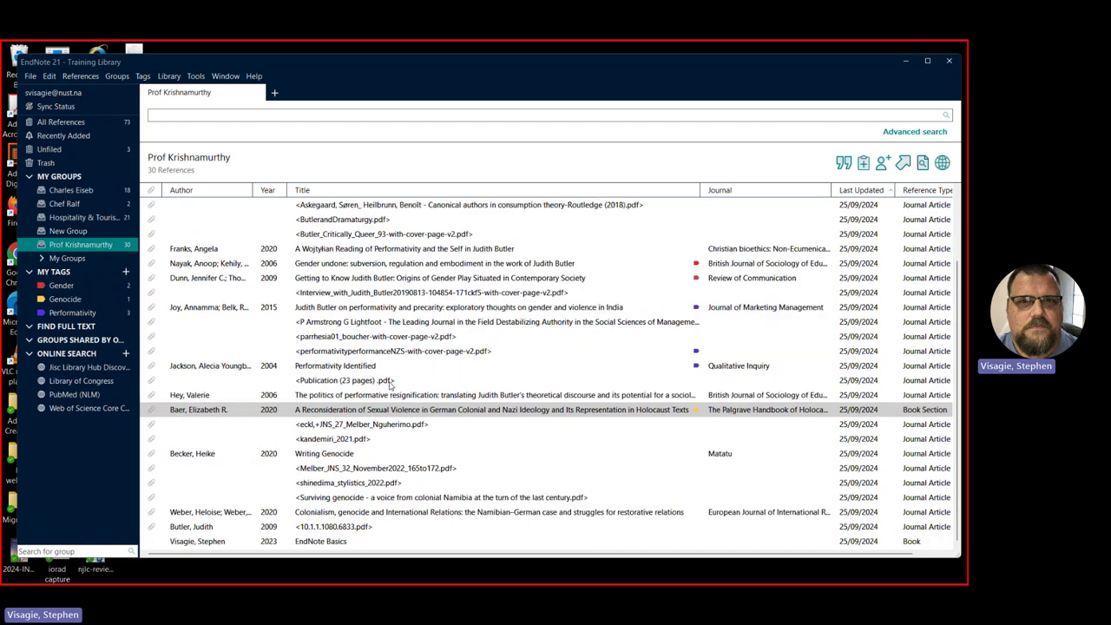
click(321, 455)
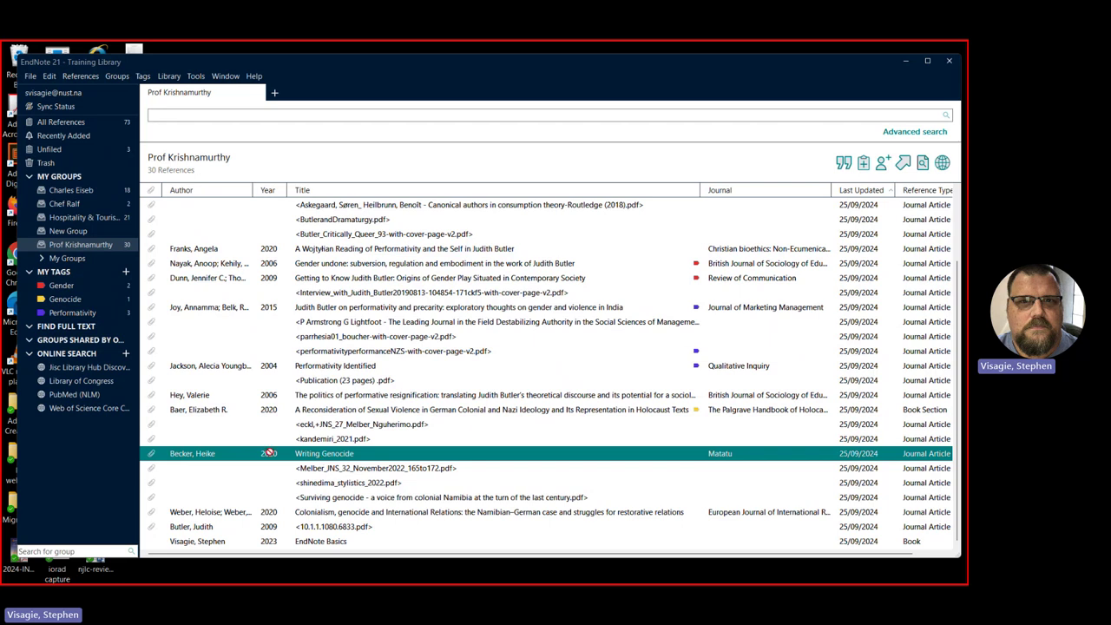
drag(109, 322, 98, 300)
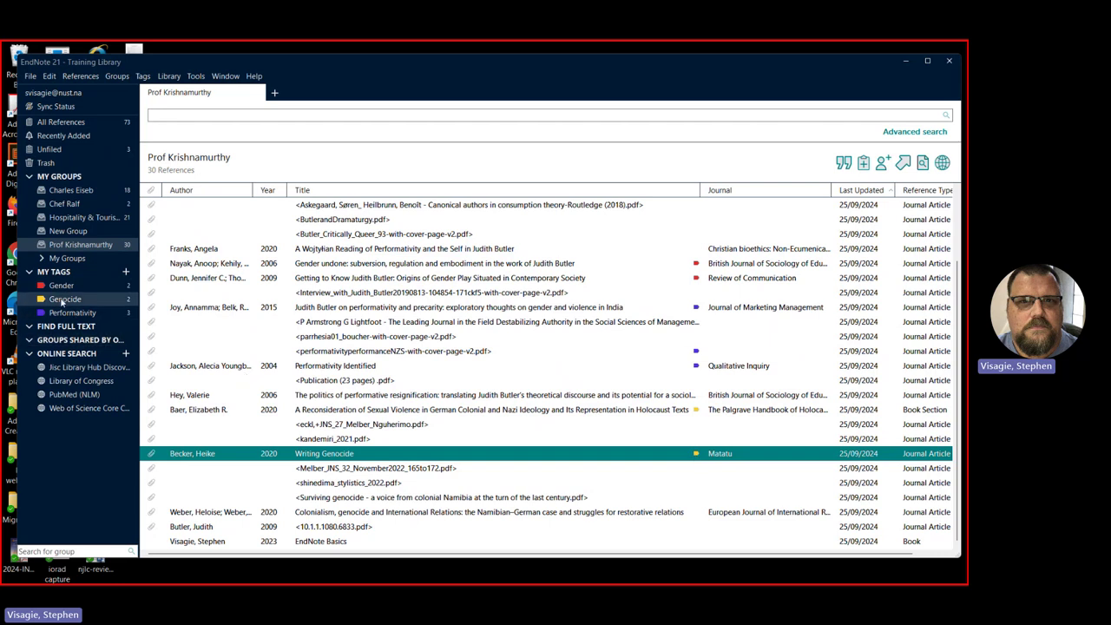
View the references tagged Genocide, Gender and Performativity, and return to the Hospitality & Tourism group.
click(61, 301)
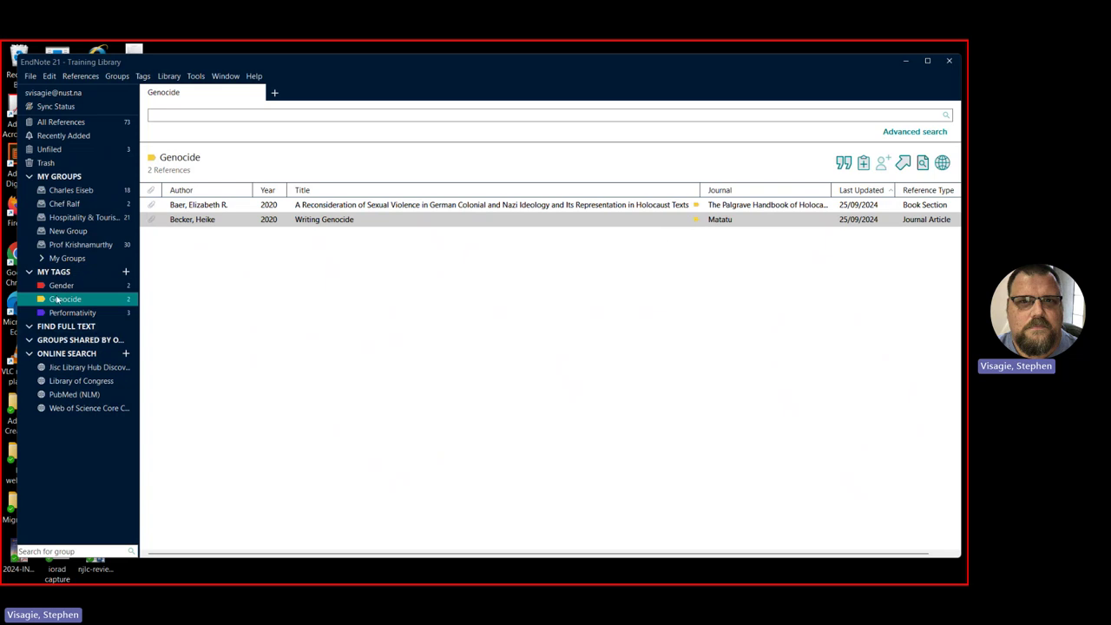
click(69, 290)
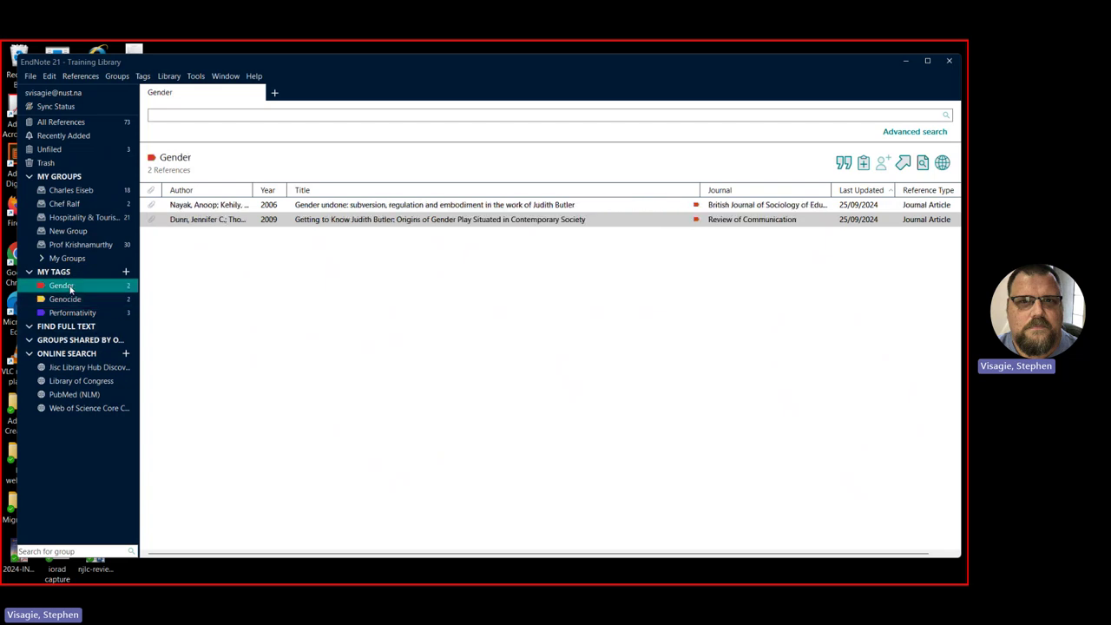
click(74, 315)
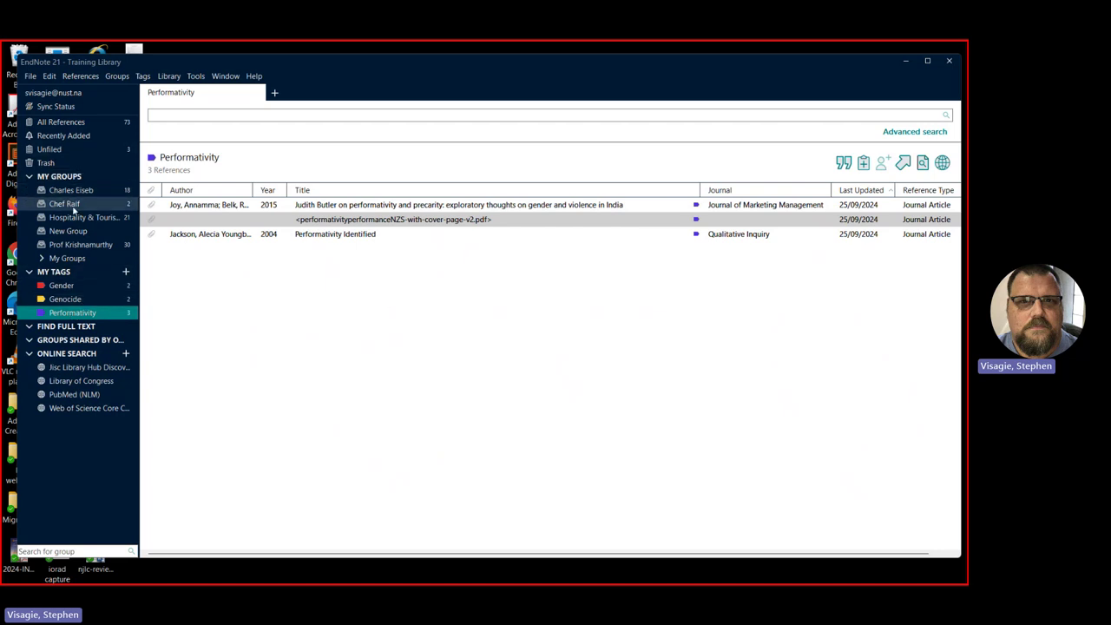
click(74, 219)
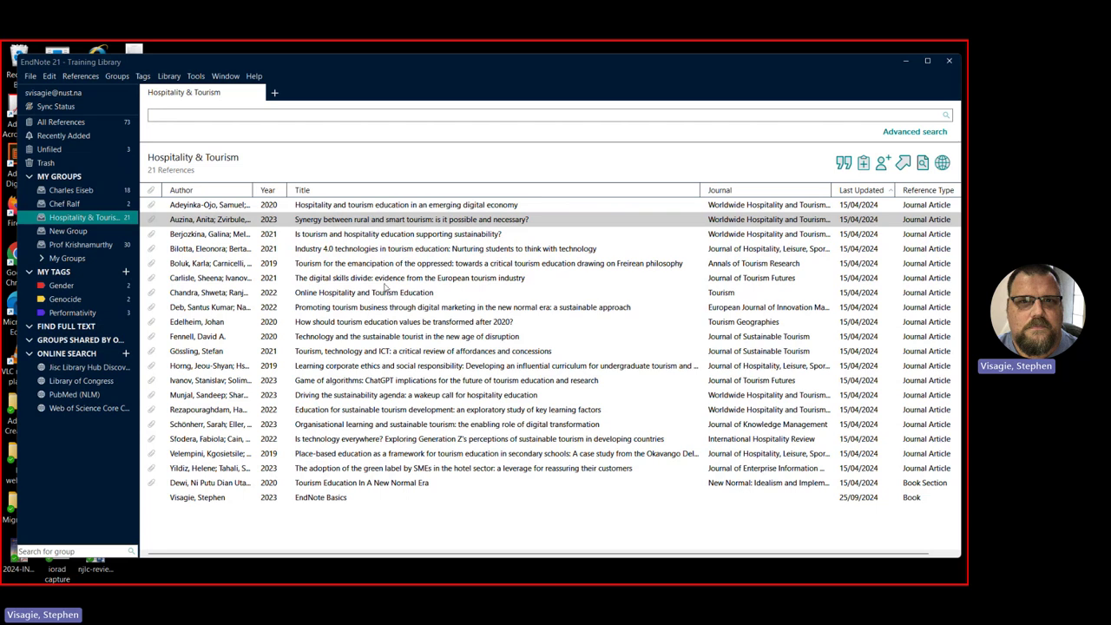
scroll(386, 302, right, 1)
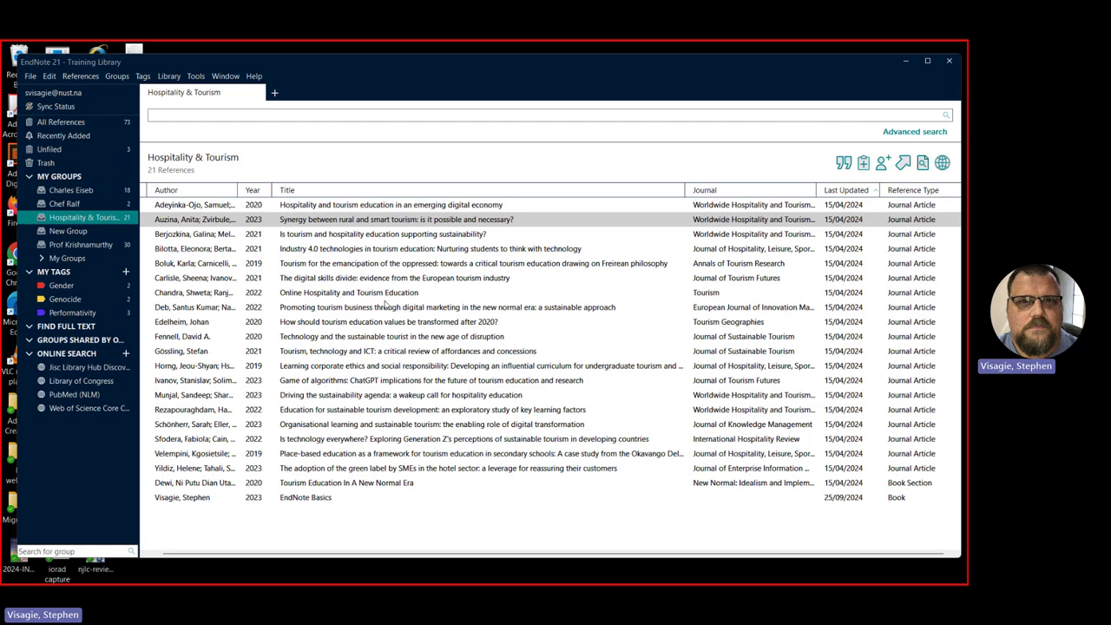
Open the reference "Hospitality and tourism education in an emerging digital economy" and display its attached PDF.
scroll(387, 304, right, 1)
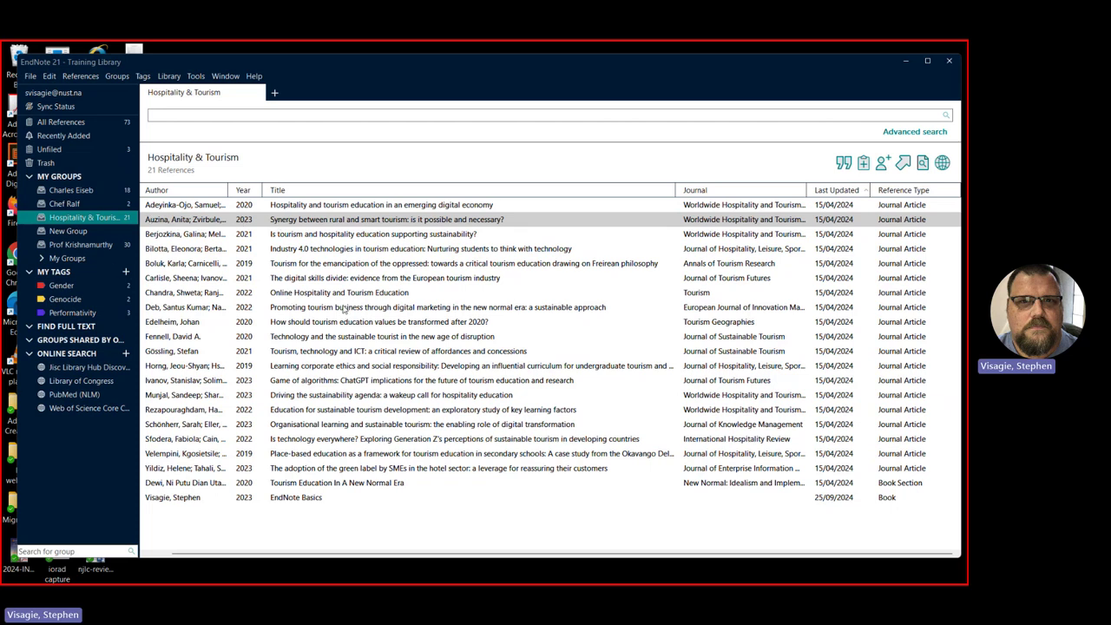
click(326, 207)
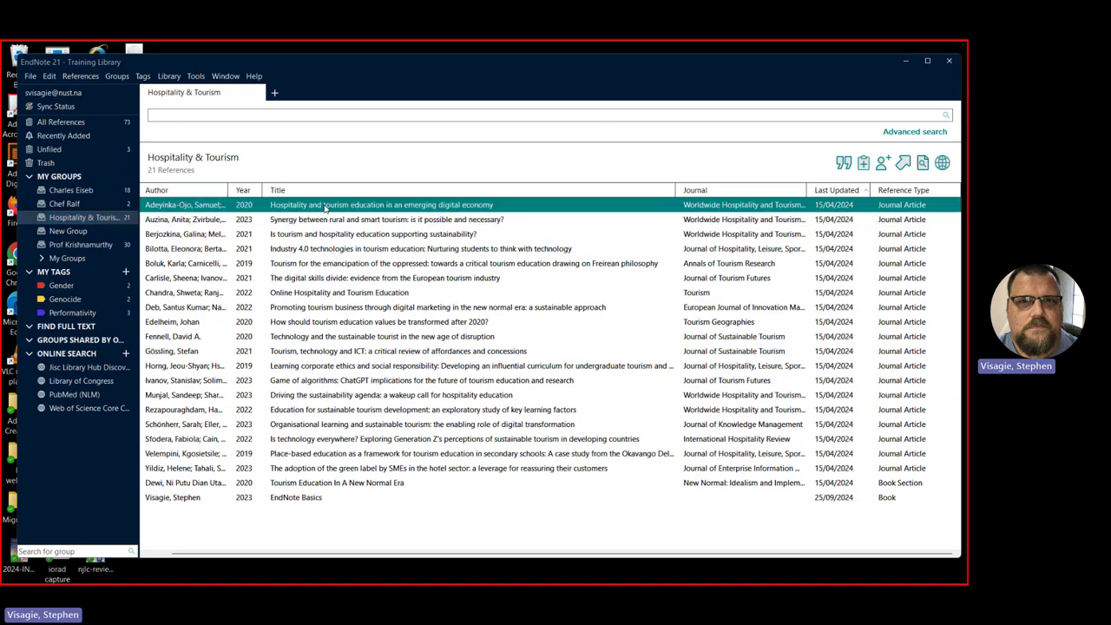
double_click(326, 207)
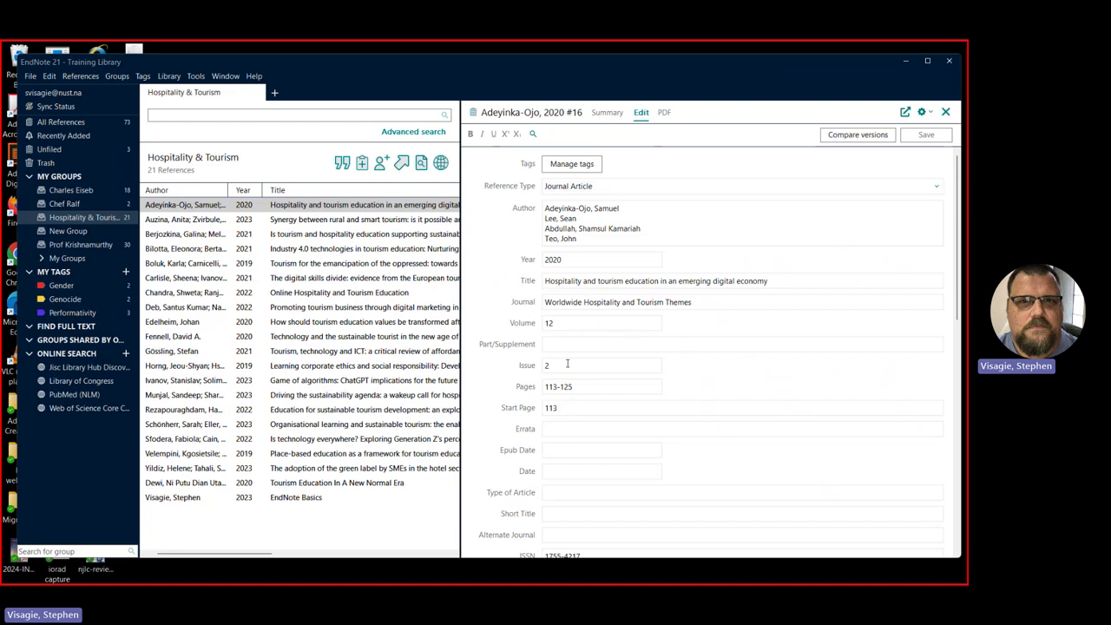
click(664, 113)
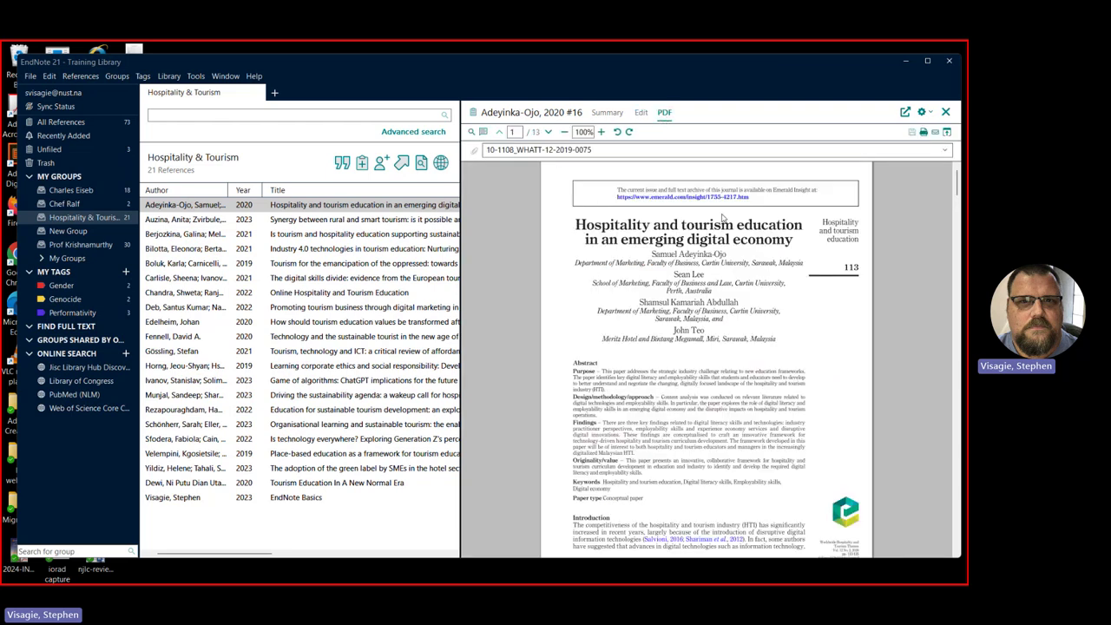
Highlight the sentence starting "It is well documented that colleges" on page 2 of the PDF in yellow.
scroll(689, 309, down, 1)
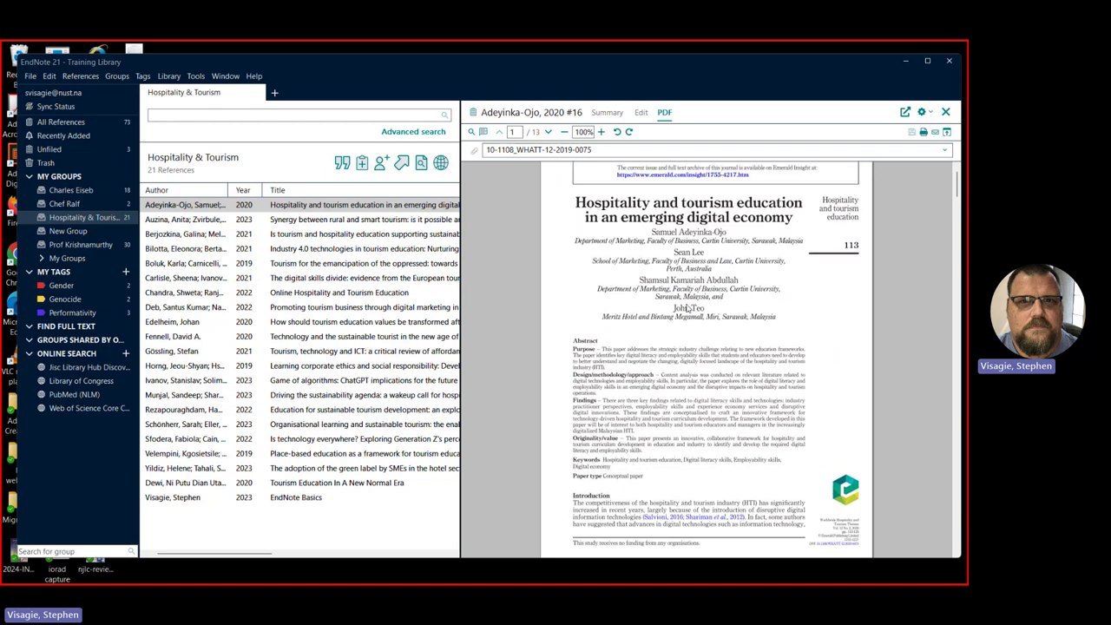
scroll(685, 309, down, 5)
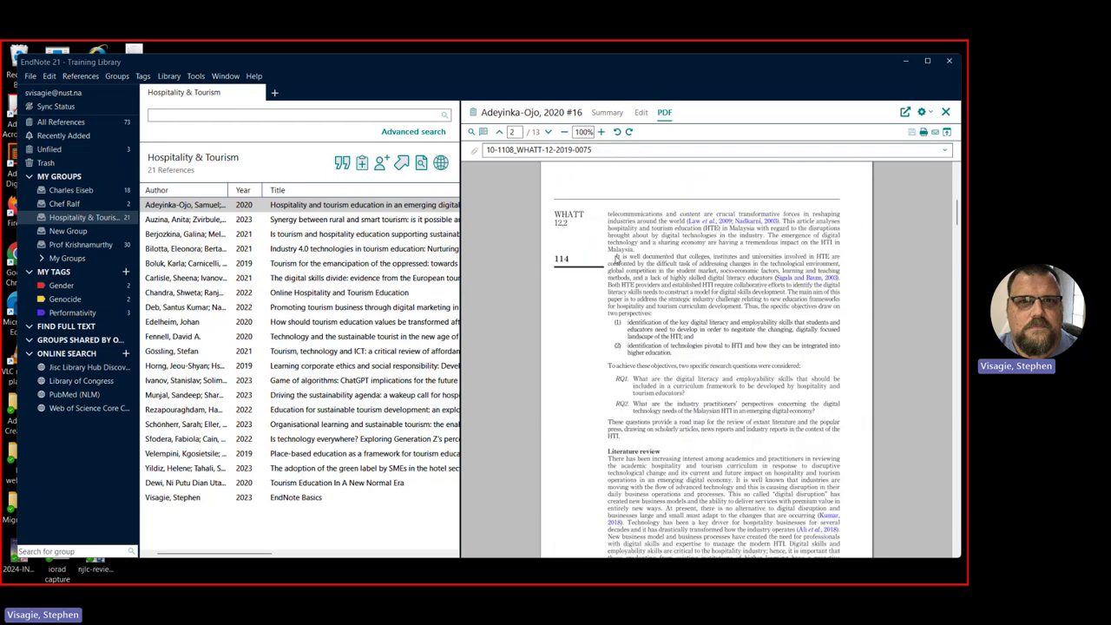
drag(616, 258, 842, 279)
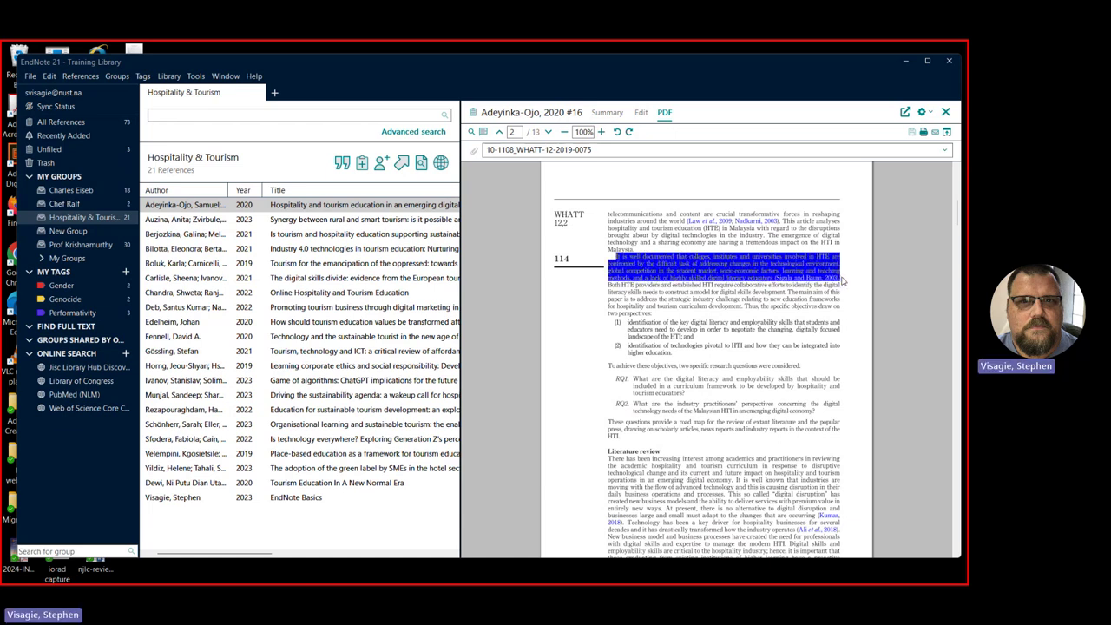
click(483, 133)
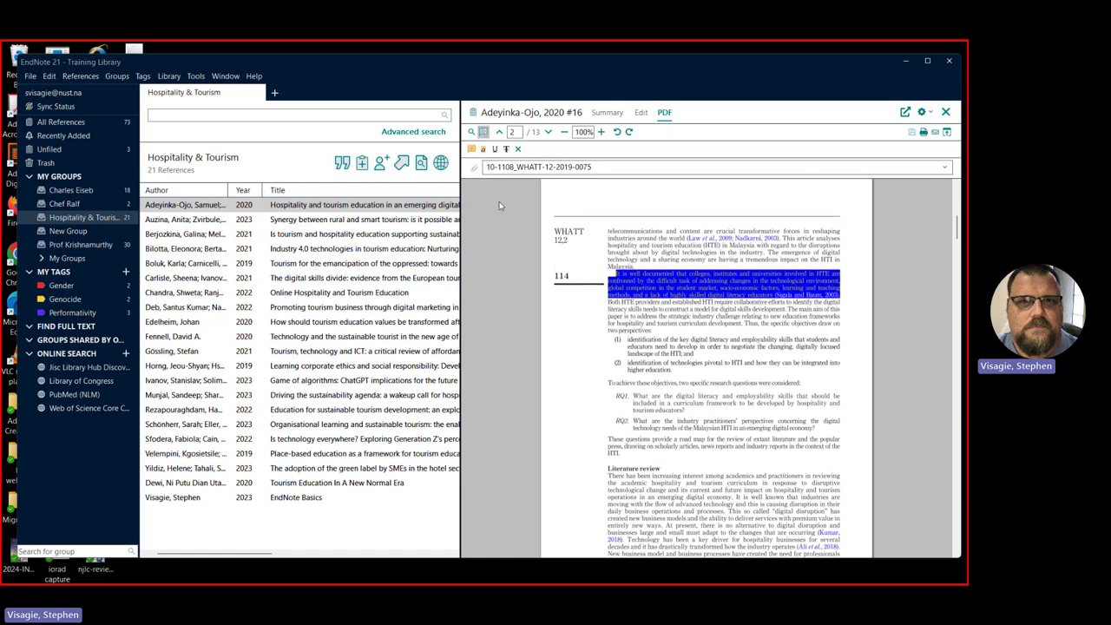
click(483, 149)
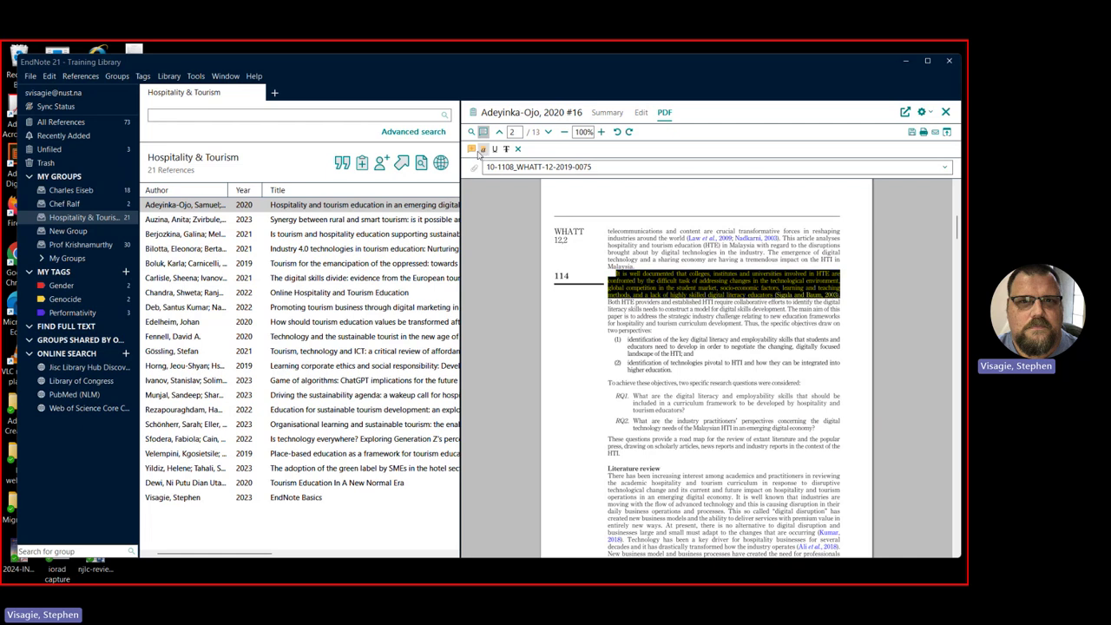
Add a sticky note beside the highlighted sentence with a comment to share it with a named person, and close the reference saving the PDF changes.
click(473, 151)
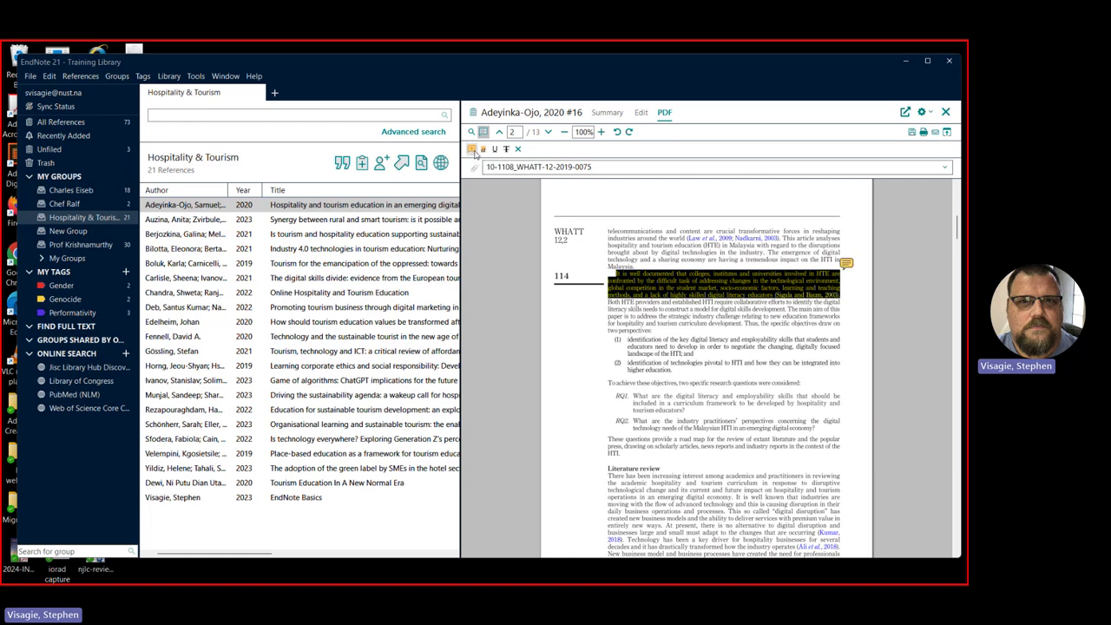
click(846, 264)
click(846, 264)
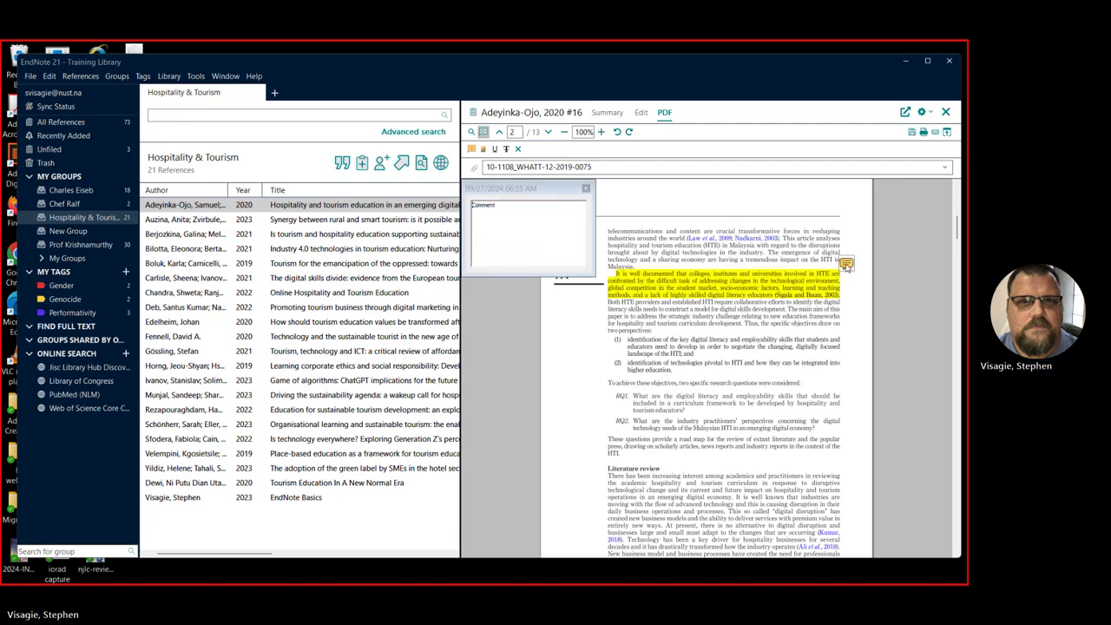
drag(500, 209, 470, 209)
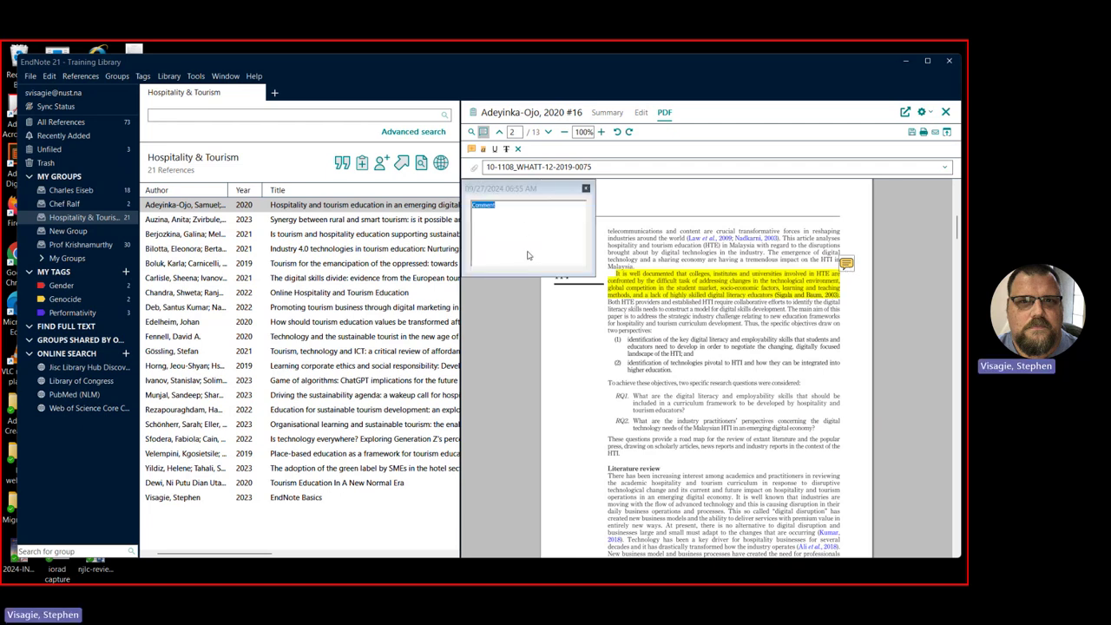
text(share this with Bob)
click(631, 241)
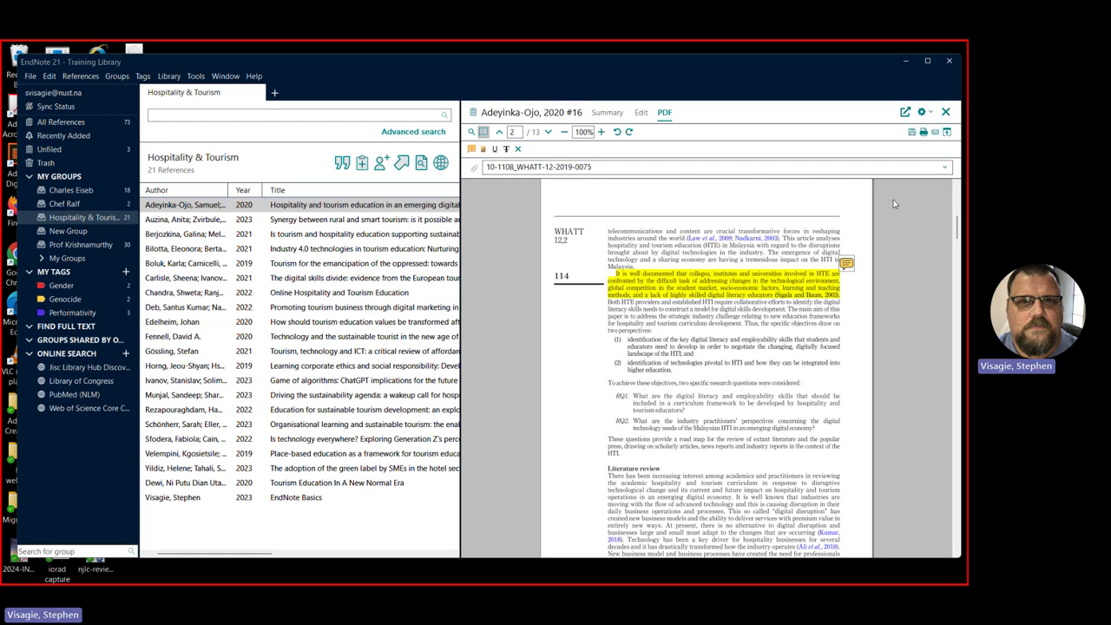
click(946, 112)
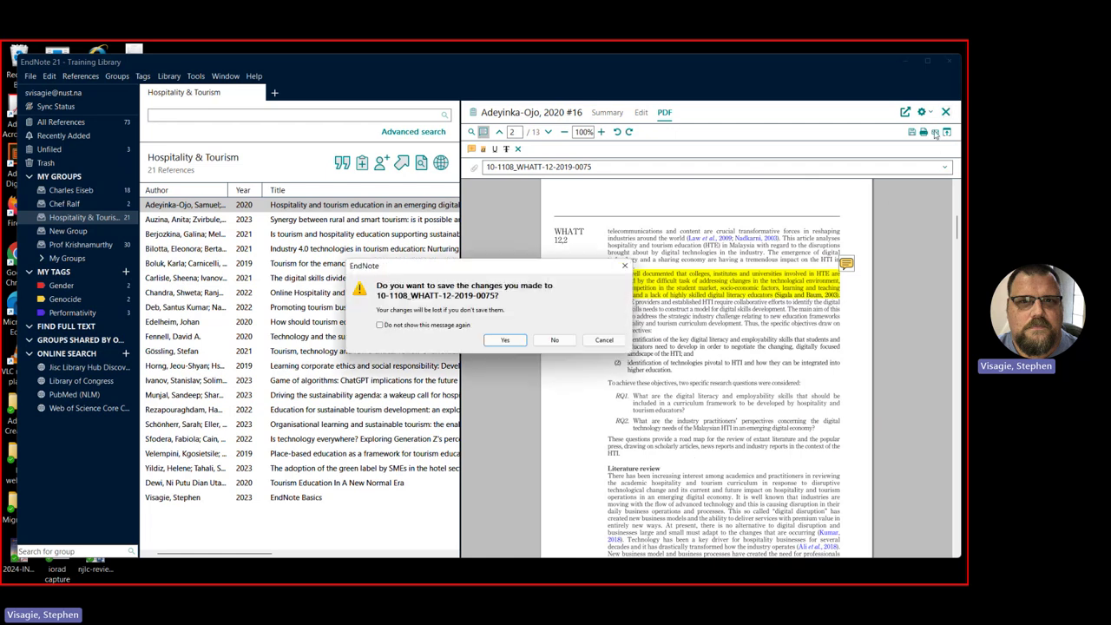
click(505, 341)
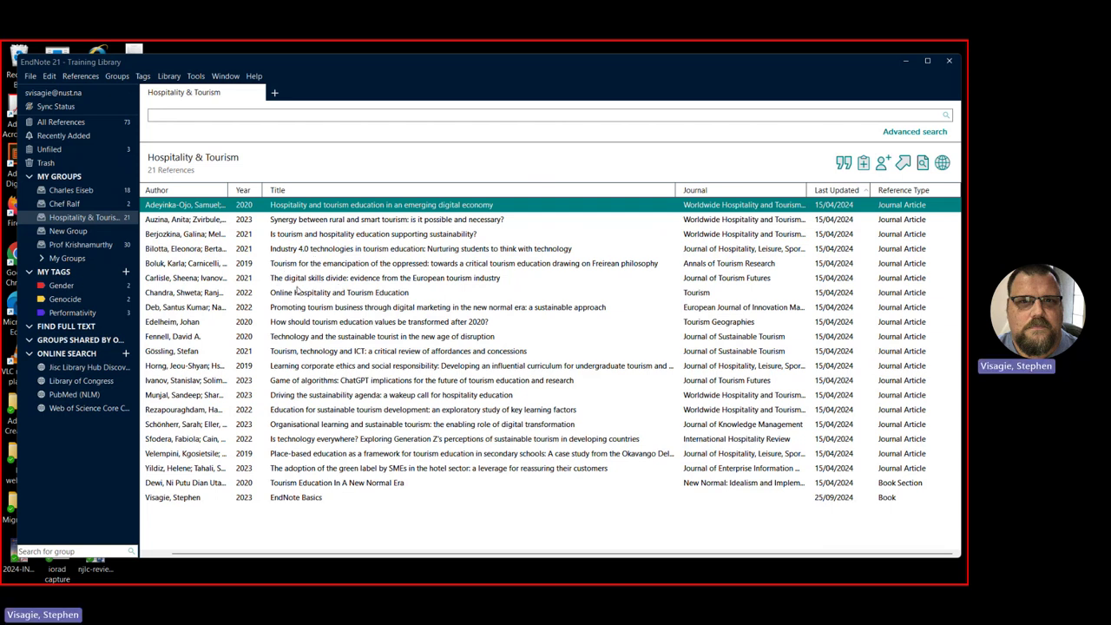
Switch to the blank Word document and view its EndNote 21 commands.
click(902, 61)
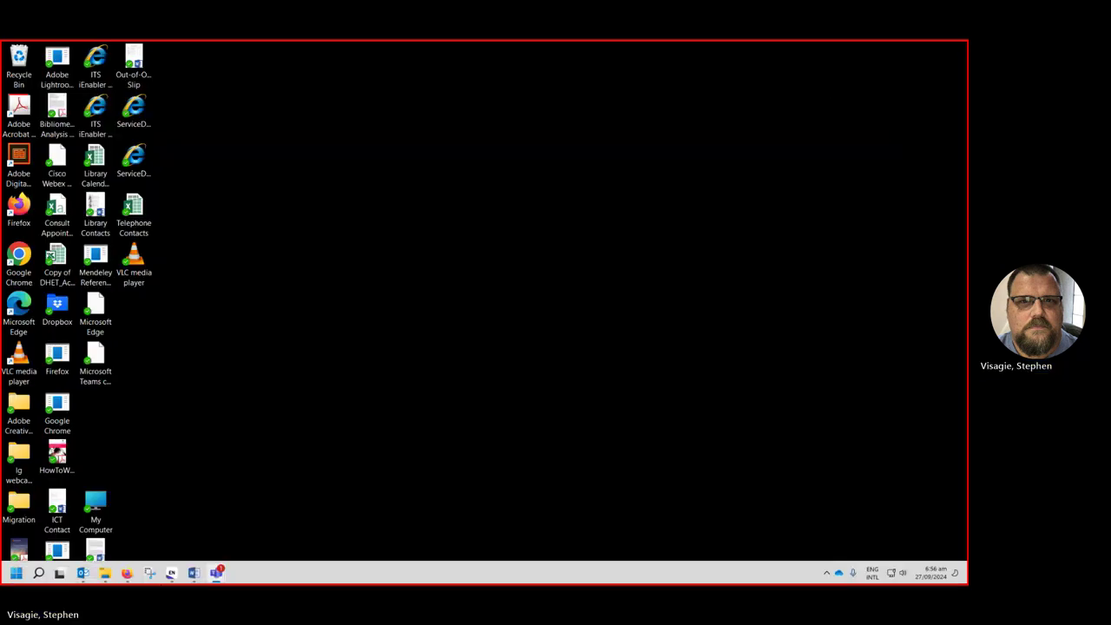
click(192, 575)
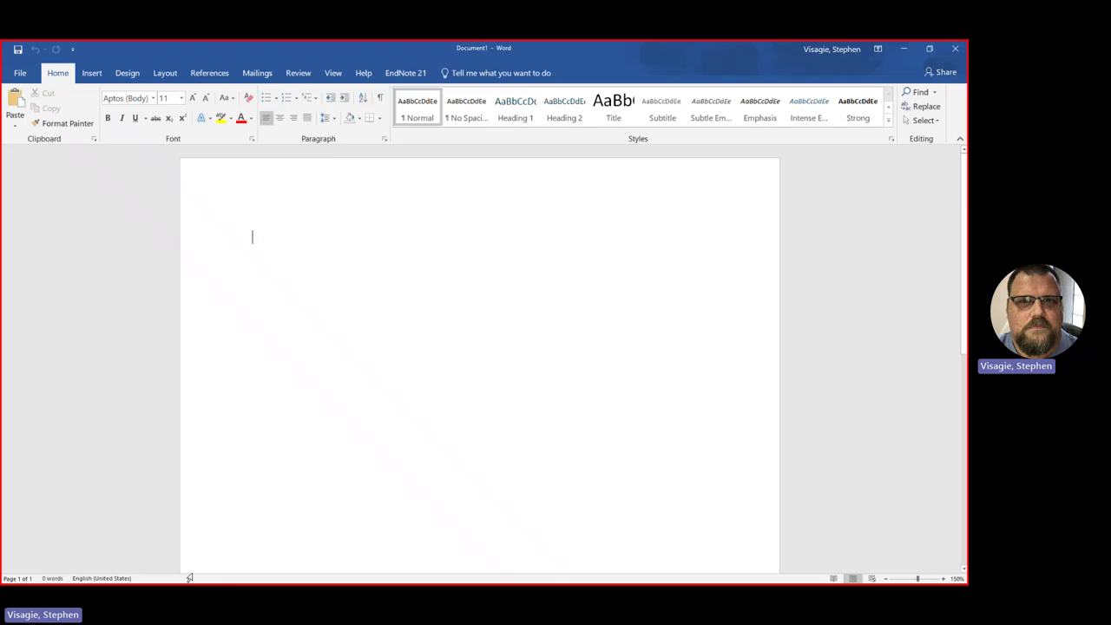
click(404, 73)
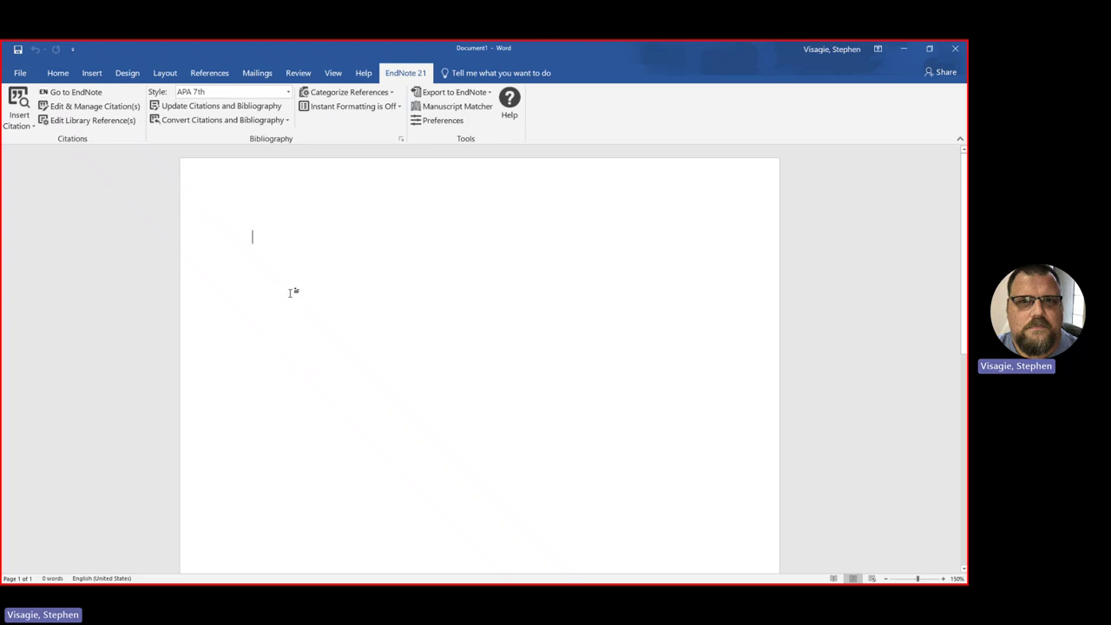
click(903, 50)
Return to the EndNote library and view the Cite While You Write commands, including the one for going to the word processor.
mouse_move(165, 578)
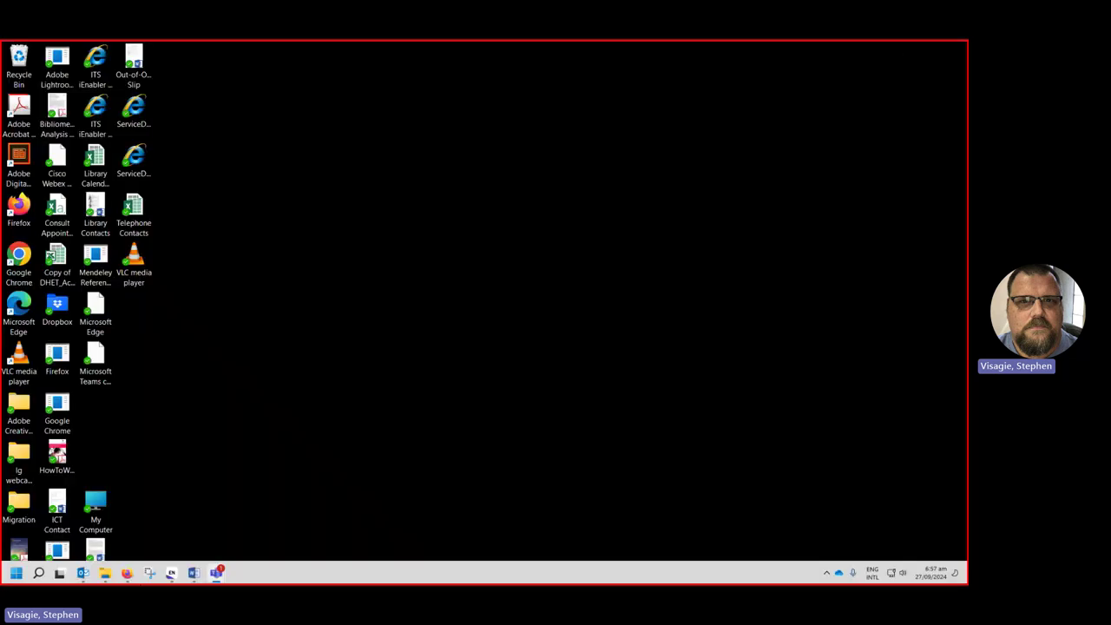
click(172, 574)
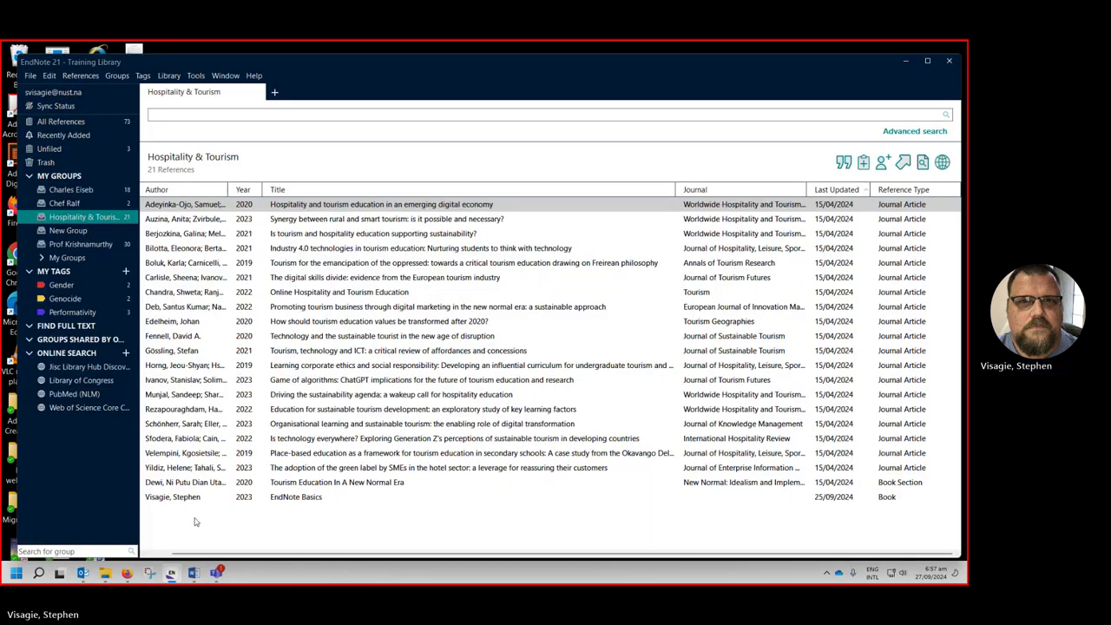
click(195, 76)
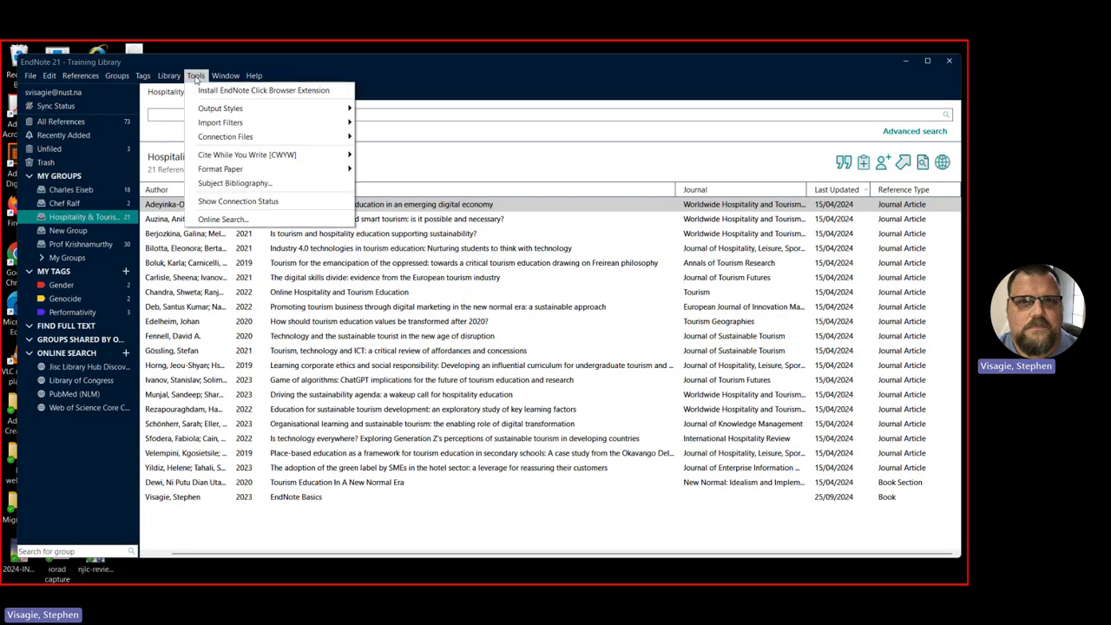
mouse_move(240, 156)
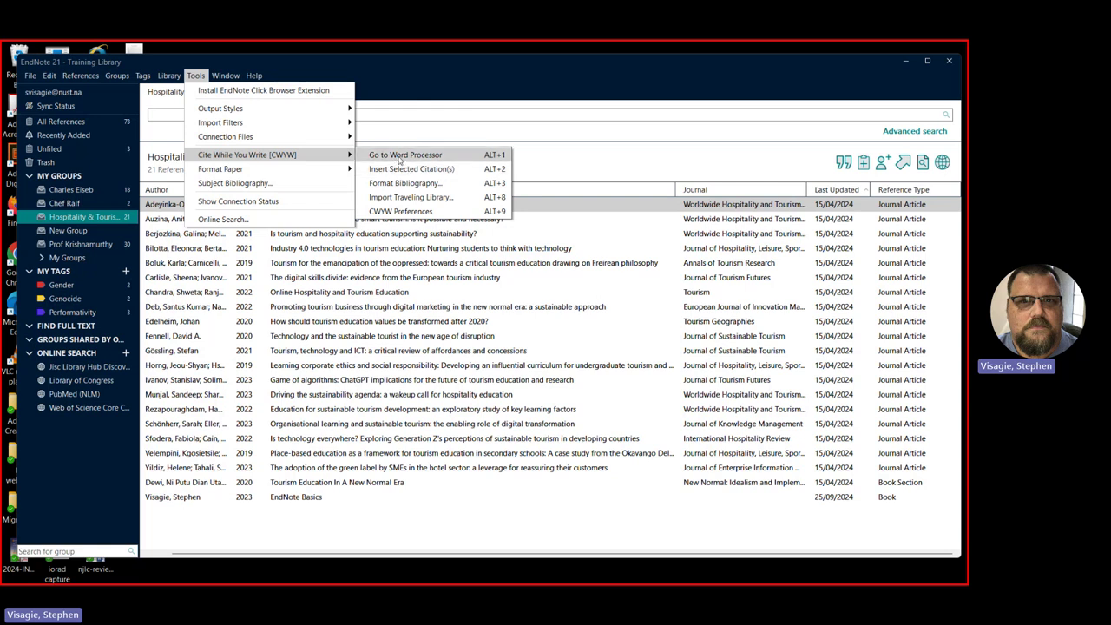
click(905, 62)
click(905, 61)
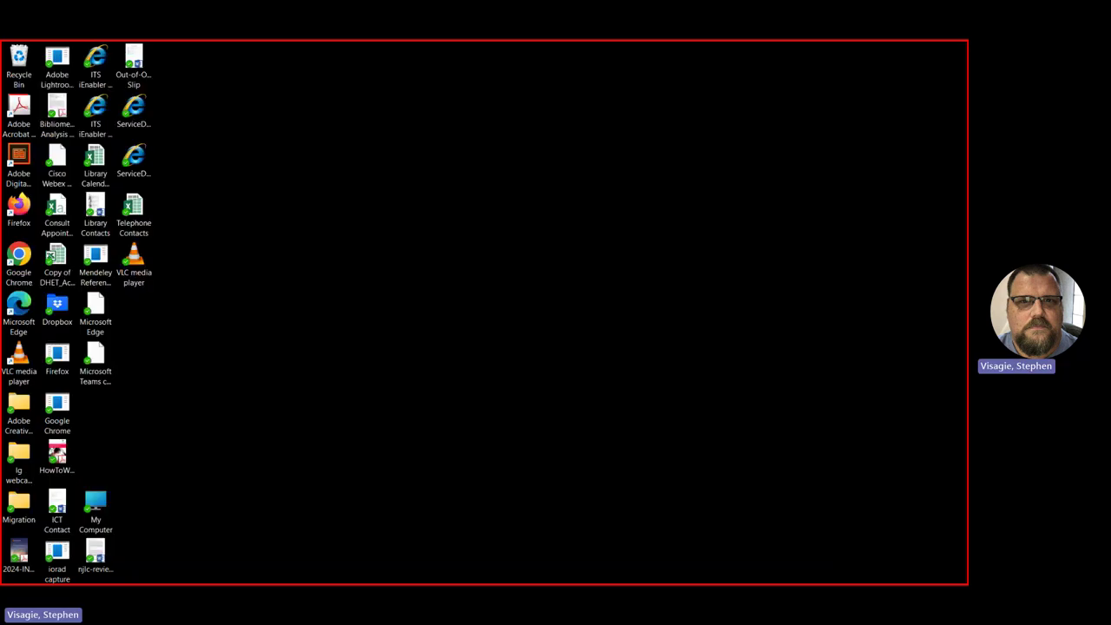
Switch to the Word document, compare Word's built-in referencing commands with the EndNote 21 ones, and view the available output styles, keeping APA 7th.
click(193, 573)
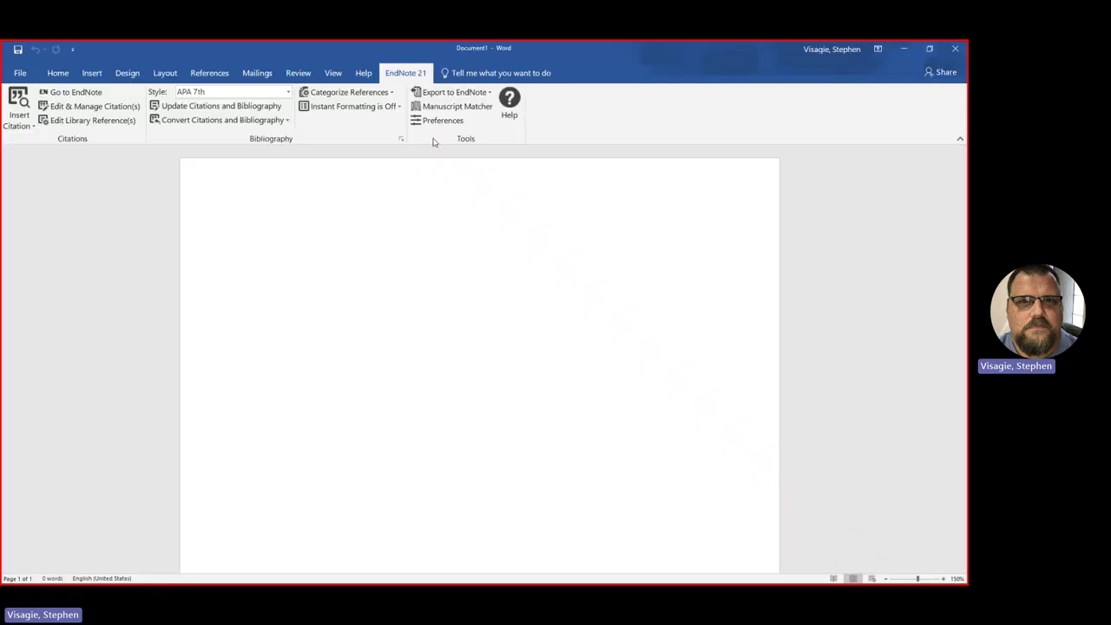
click(200, 75)
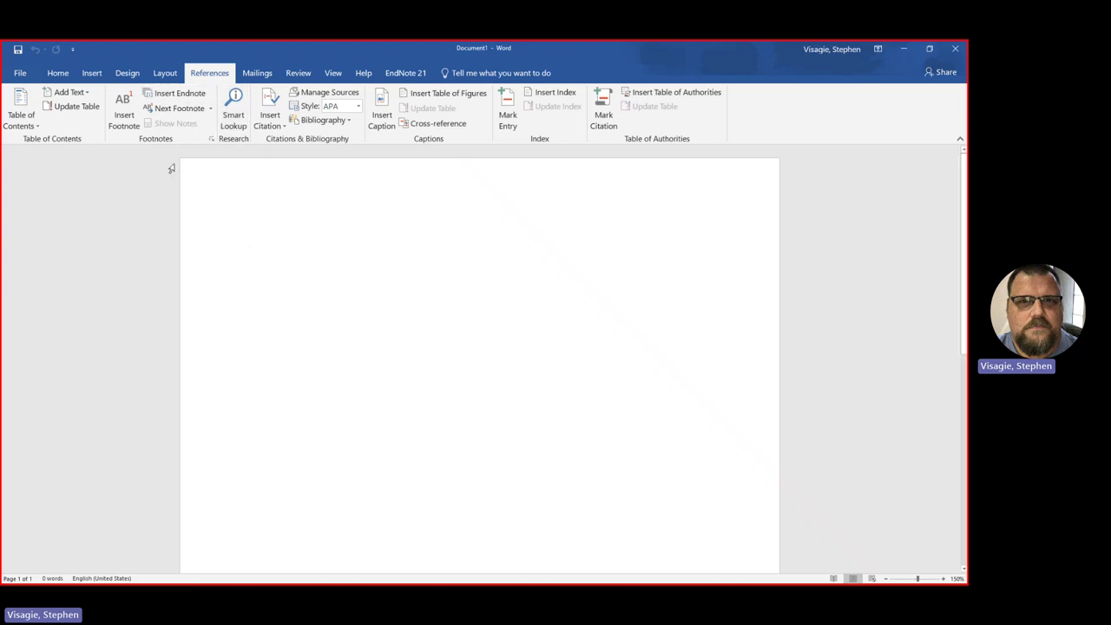
click(403, 74)
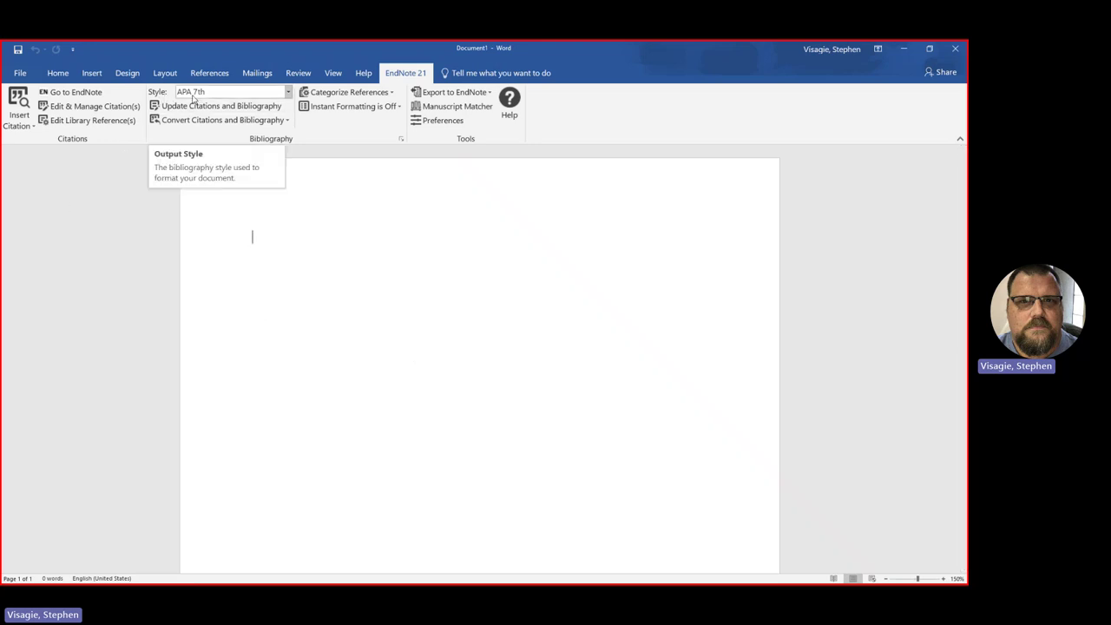
click(287, 92)
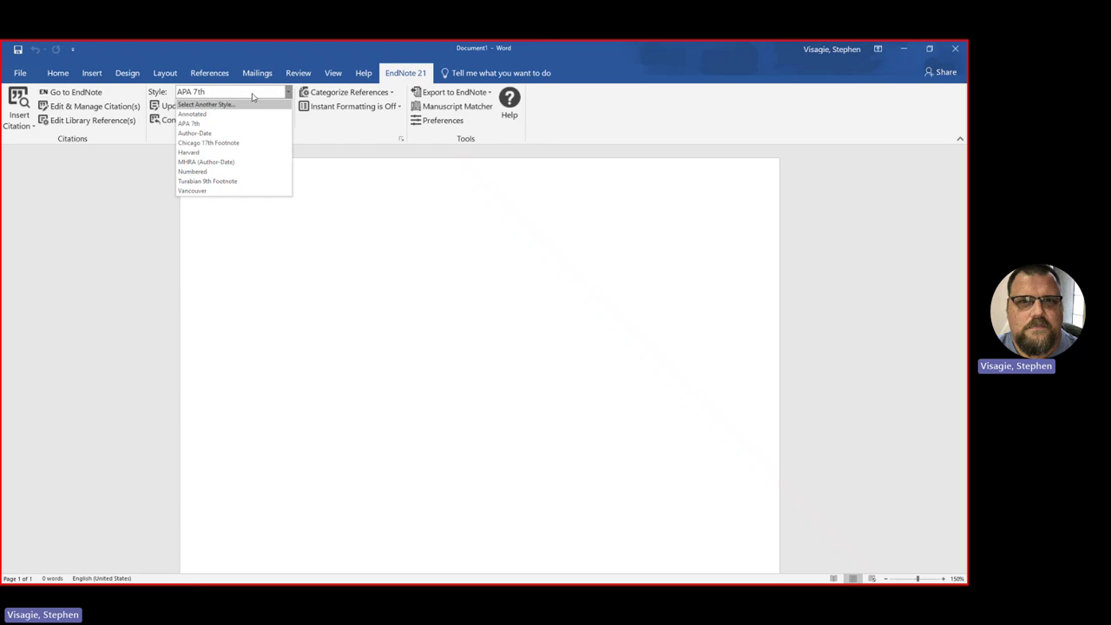
click(121, 199)
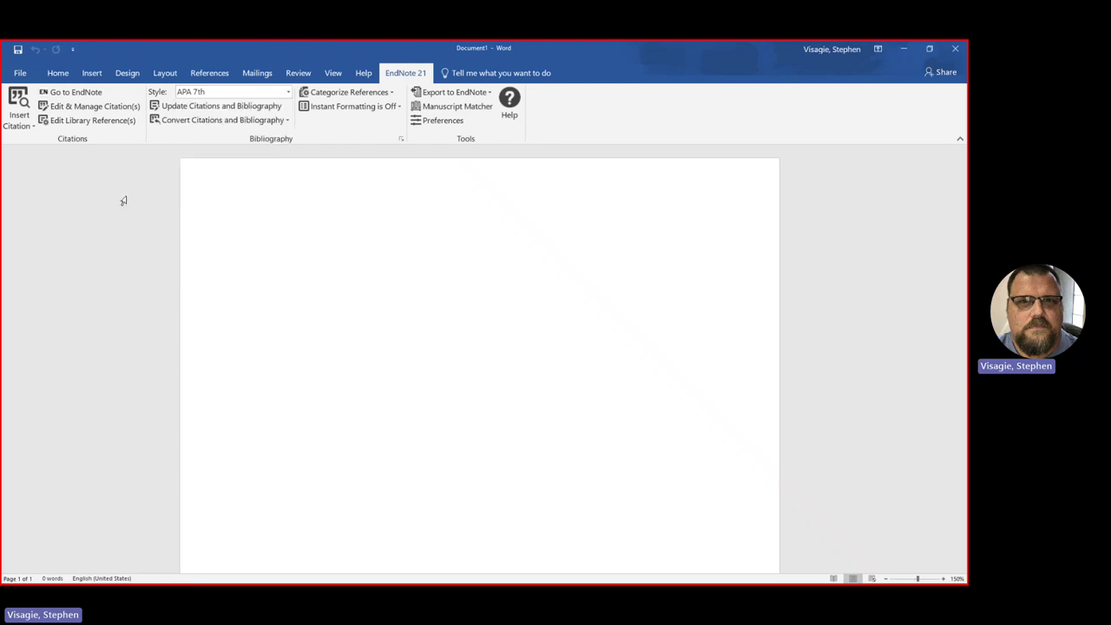
Insert a citation for "Game of algorithms: ChatGPT implications for the future of tourism education and research", and select its in-text citation and bibliography entry.
click(22, 127)
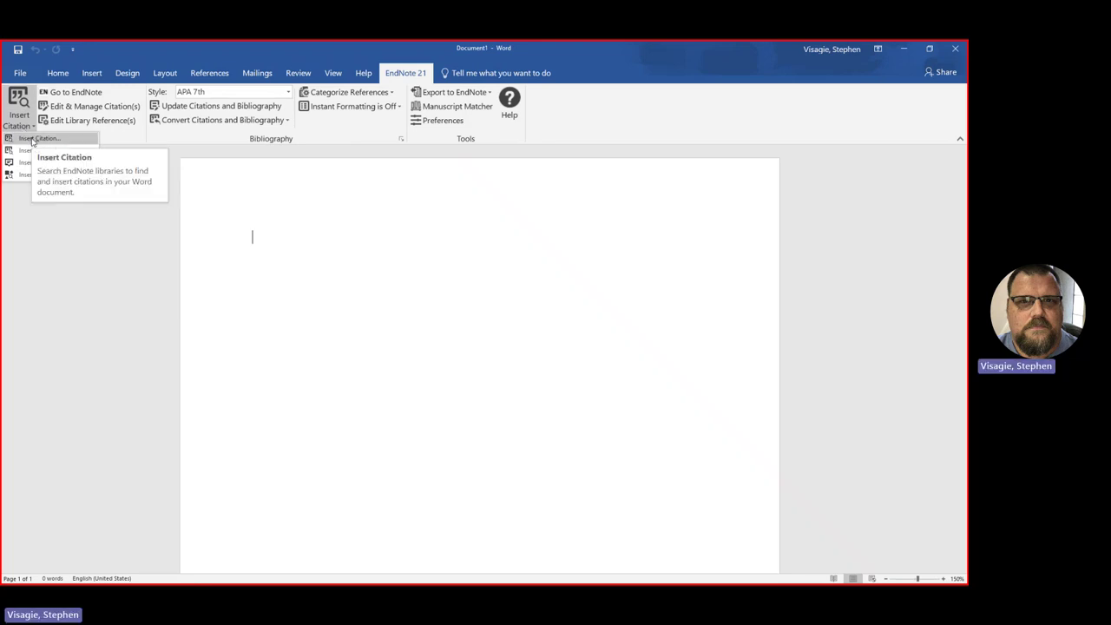
click(32, 140)
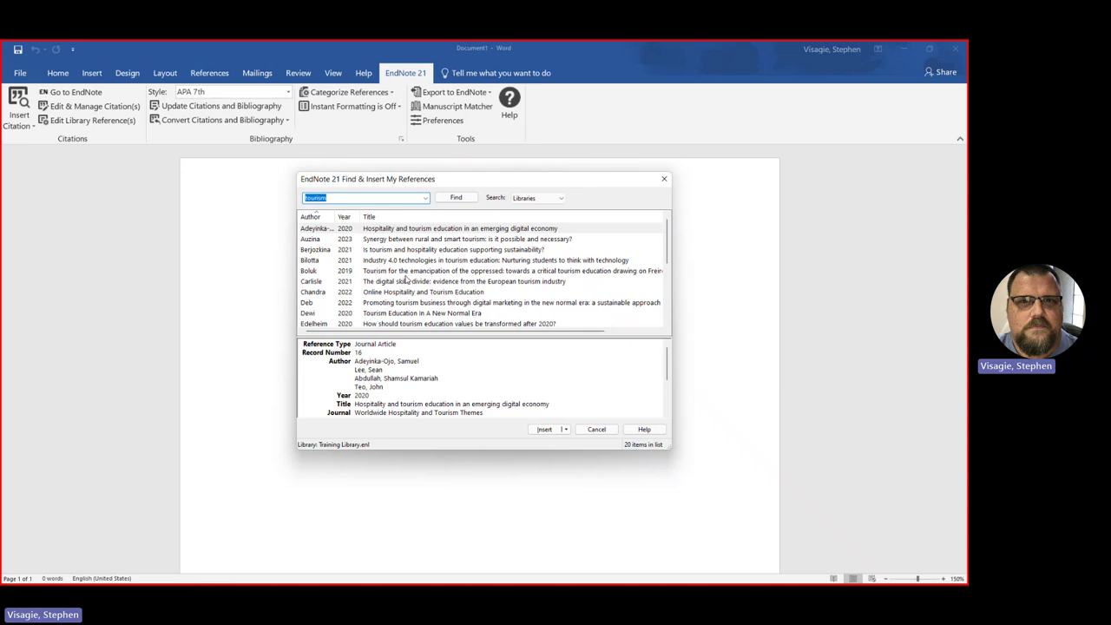
scroll(414, 257, down, 2)
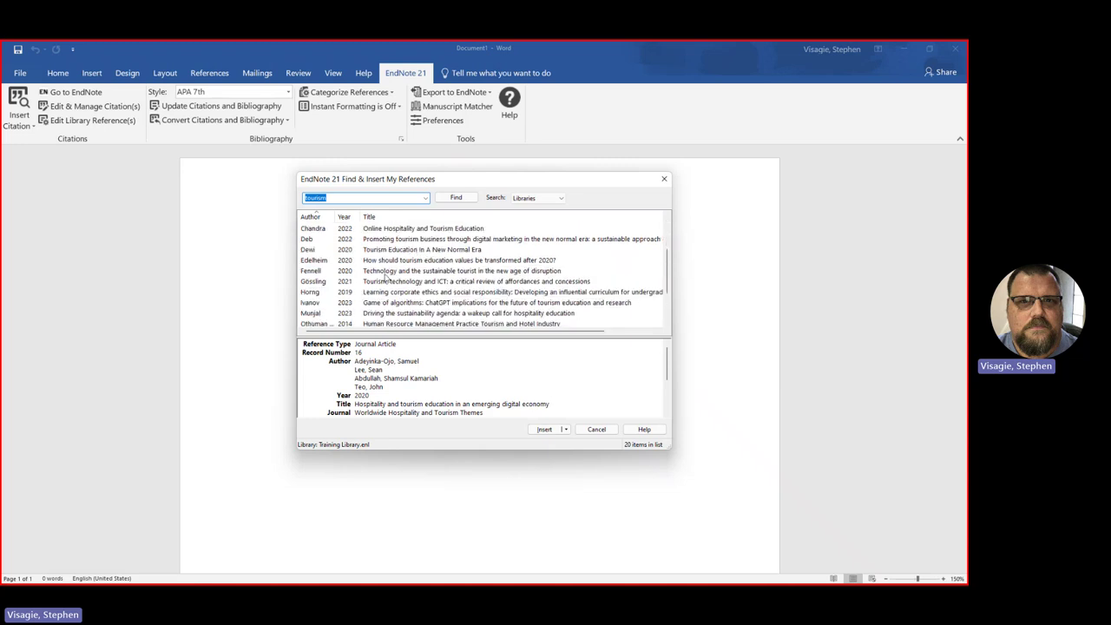
scroll(392, 295, down, 1)
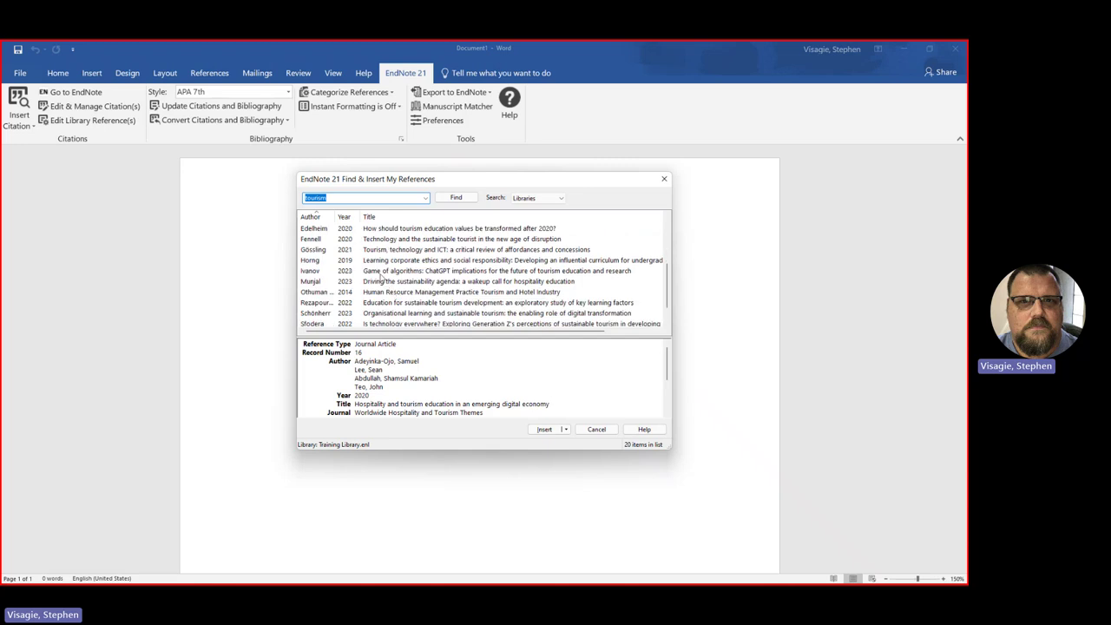
click(379, 273)
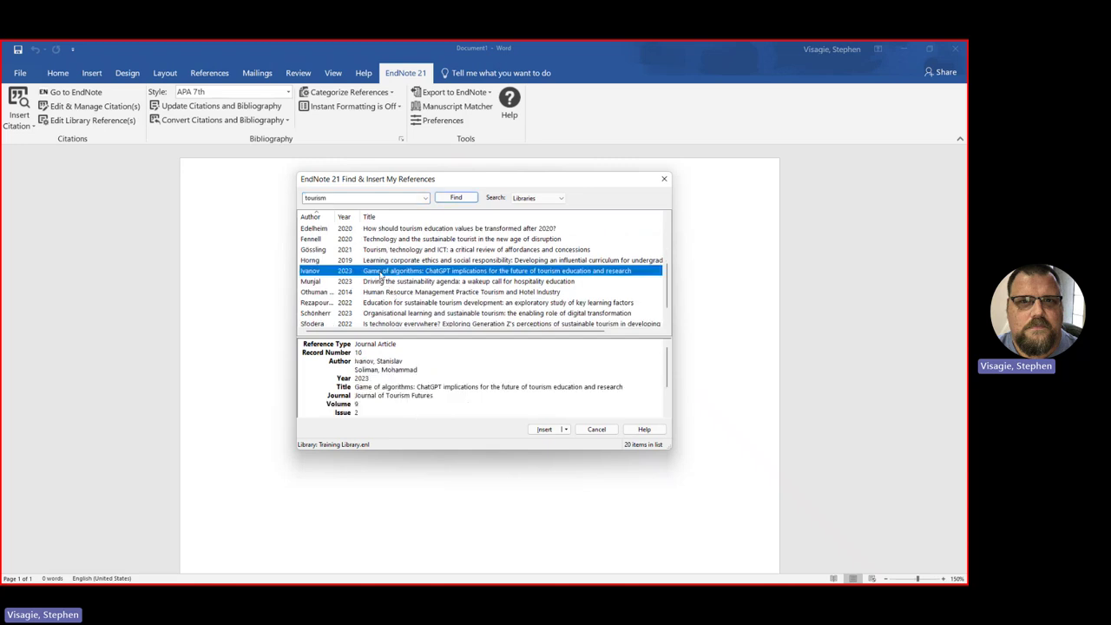
click(544, 430)
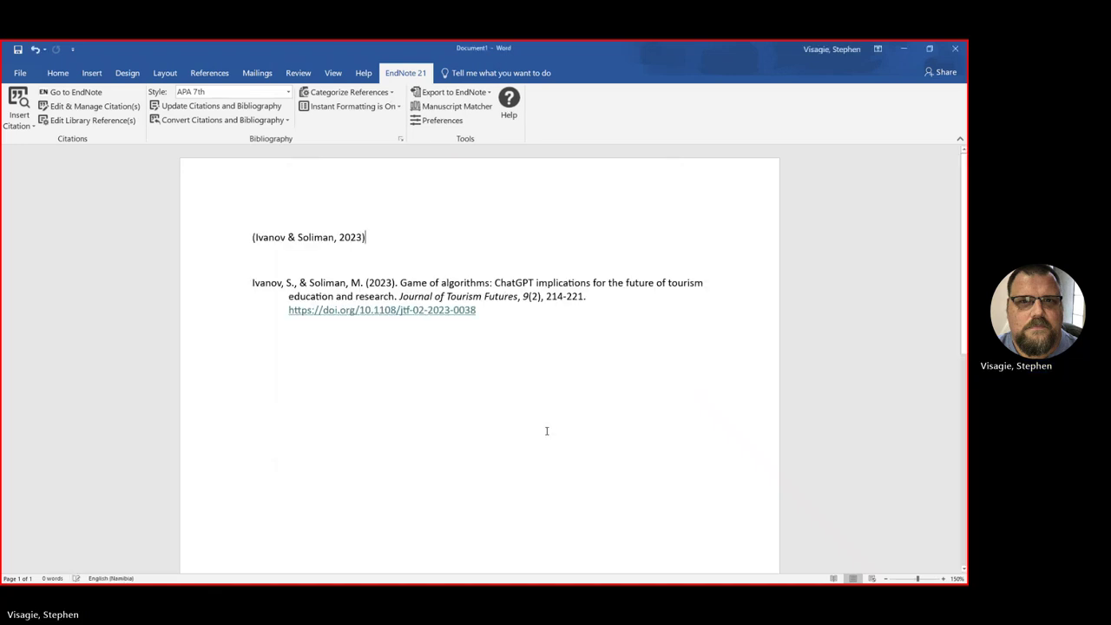
drag(366, 238, 245, 238)
click(240, 287)
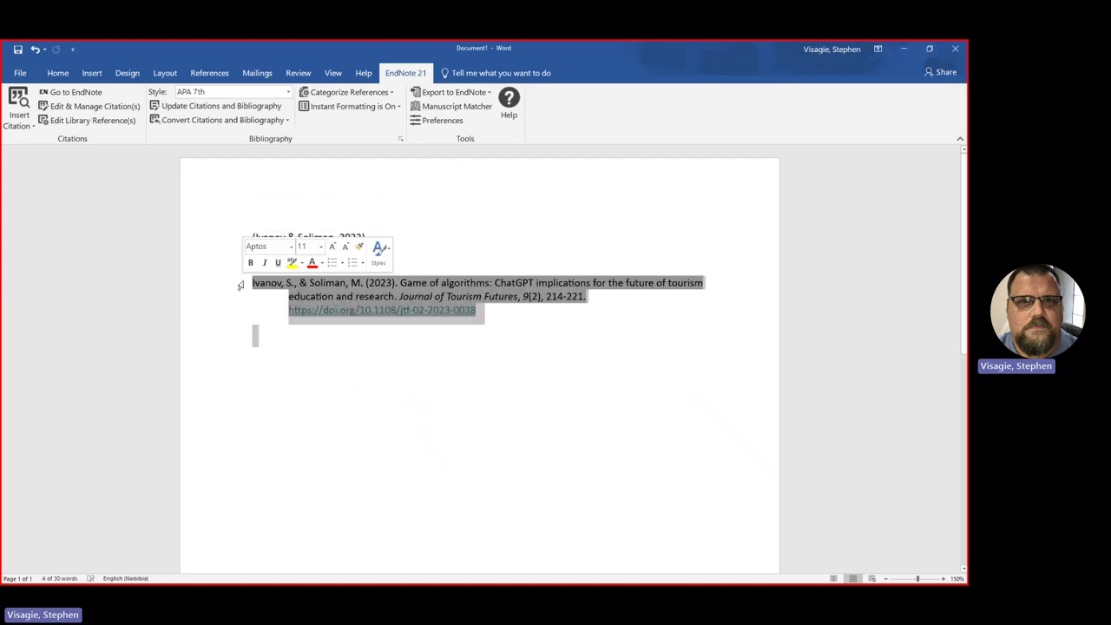
Add the heading "References" on its own line above the bibliography entry.
click(552, 352)
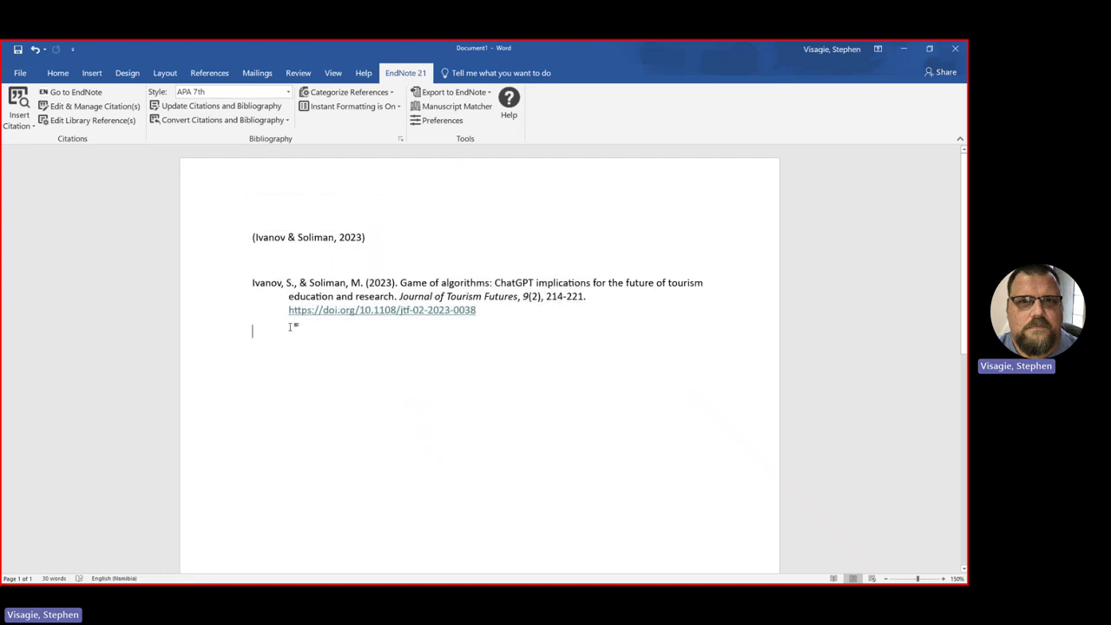
click(248, 281)
click(264, 263)
key(Return)
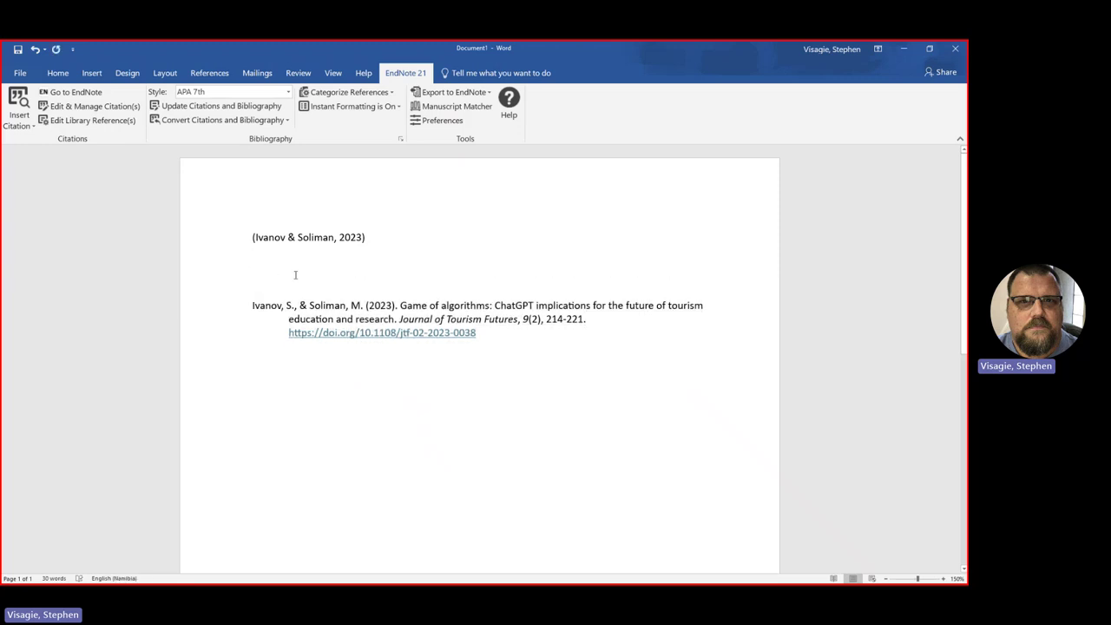
text(References)
Make the "References" heading bold and centre it above the bibliography.
click(239, 283)
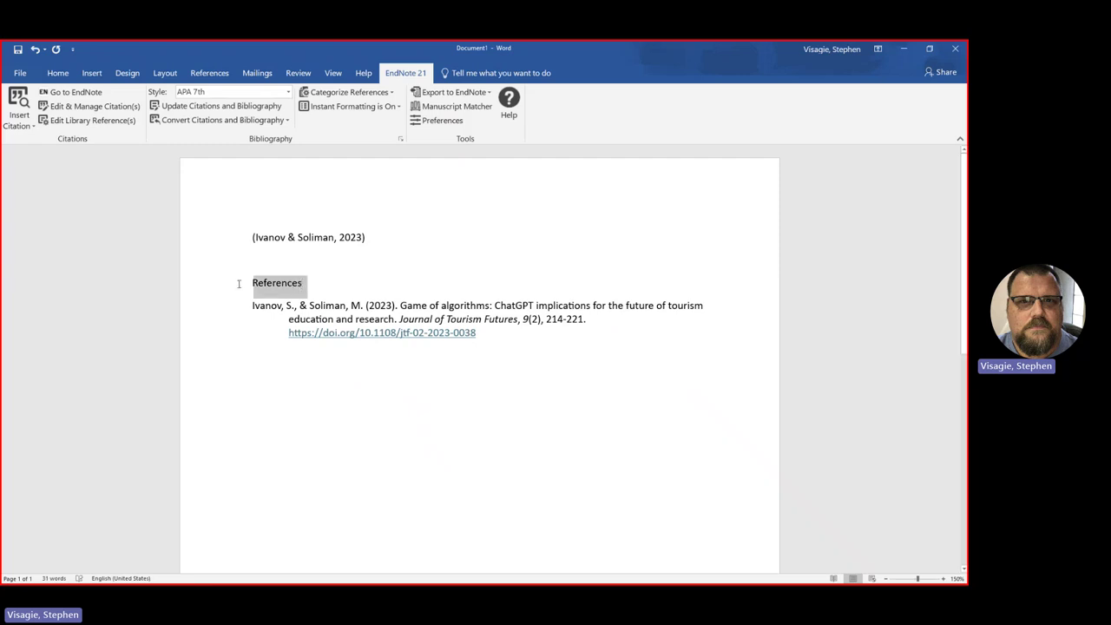
click(57, 73)
click(107, 118)
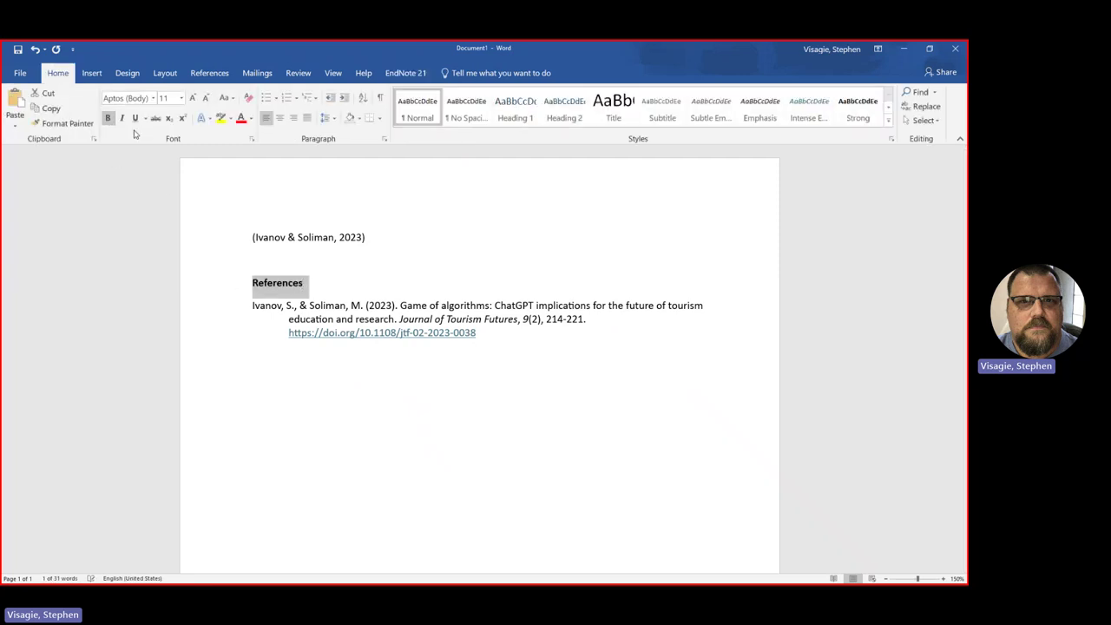
click(279, 118)
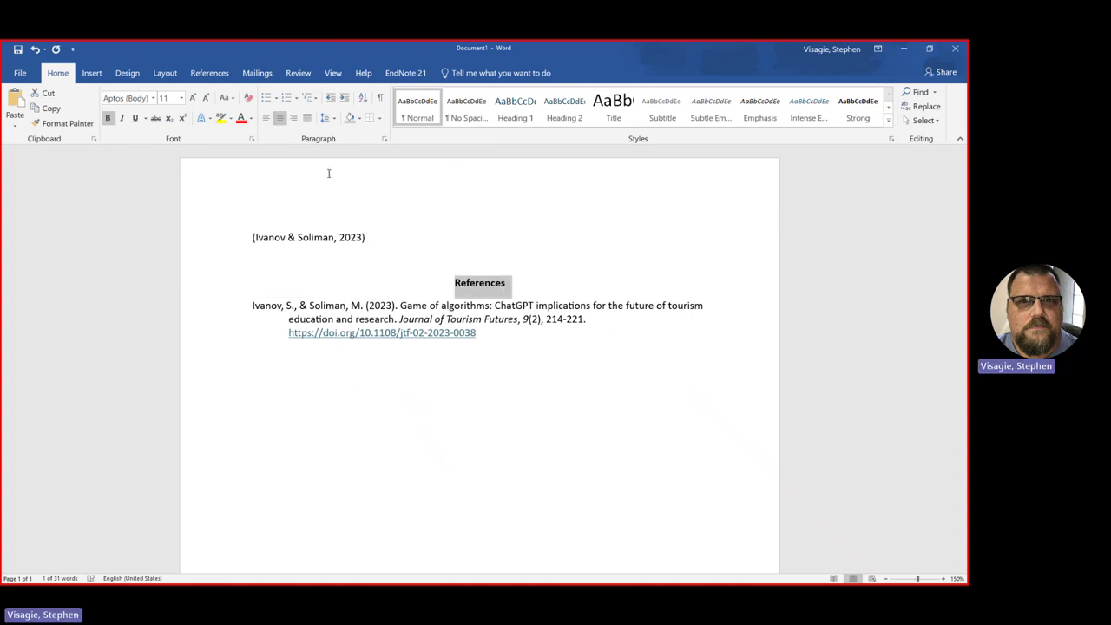
click(546, 289)
click(540, 346)
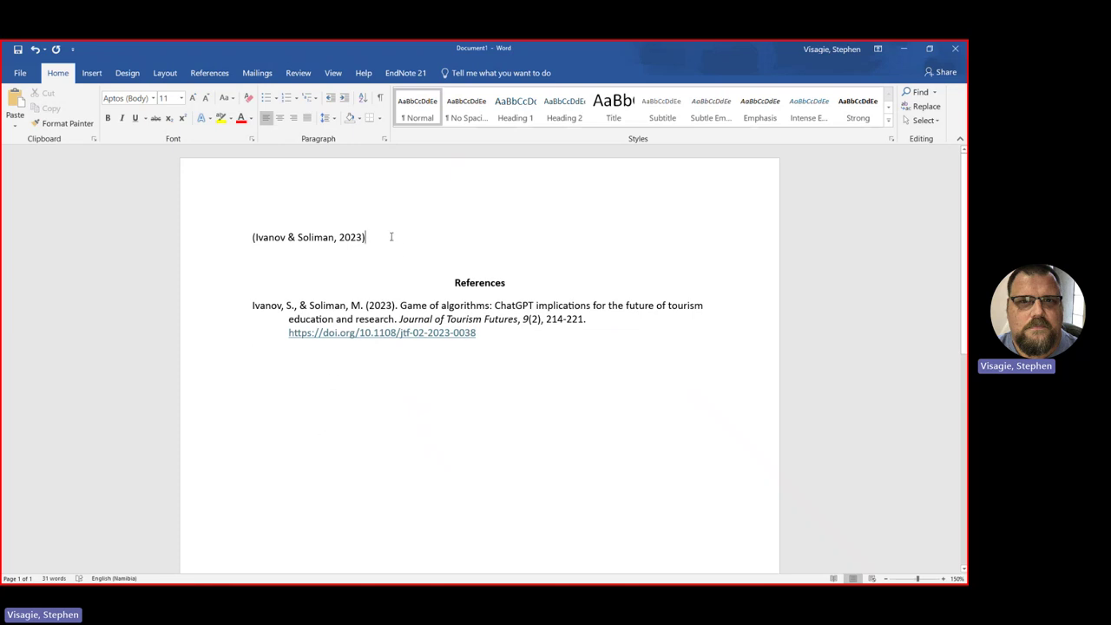
Add a line of placeholder text below the first citation and insert the EndNote citation for "Online Hospitality and Tourism Education" after it.
key(Return)
text(Fdahkdahanhanhte\adh;odzv[)
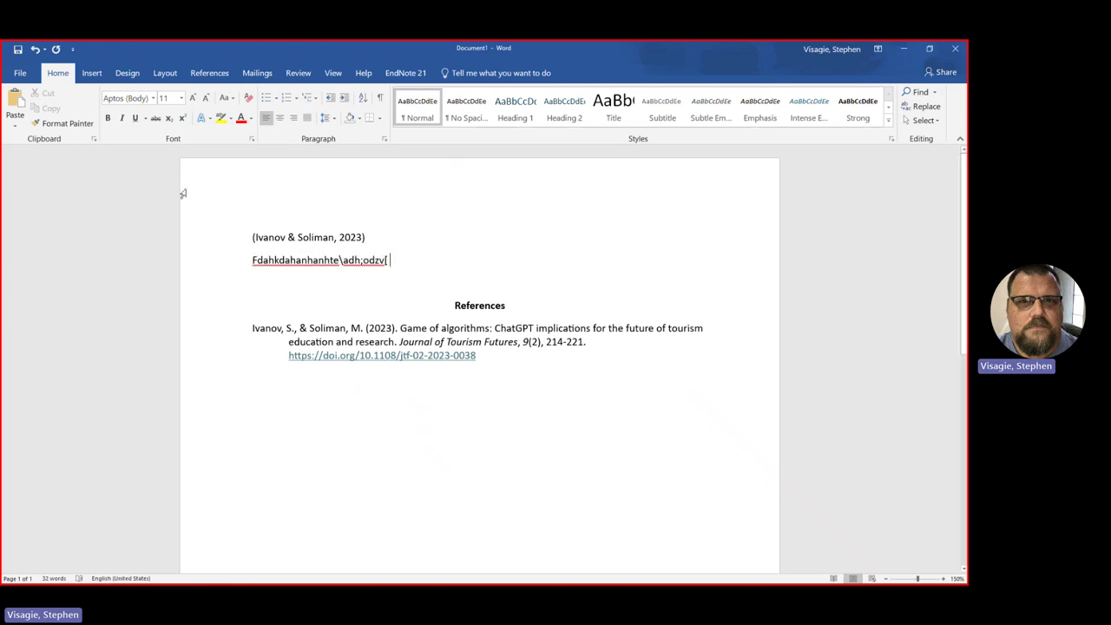
click(405, 72)
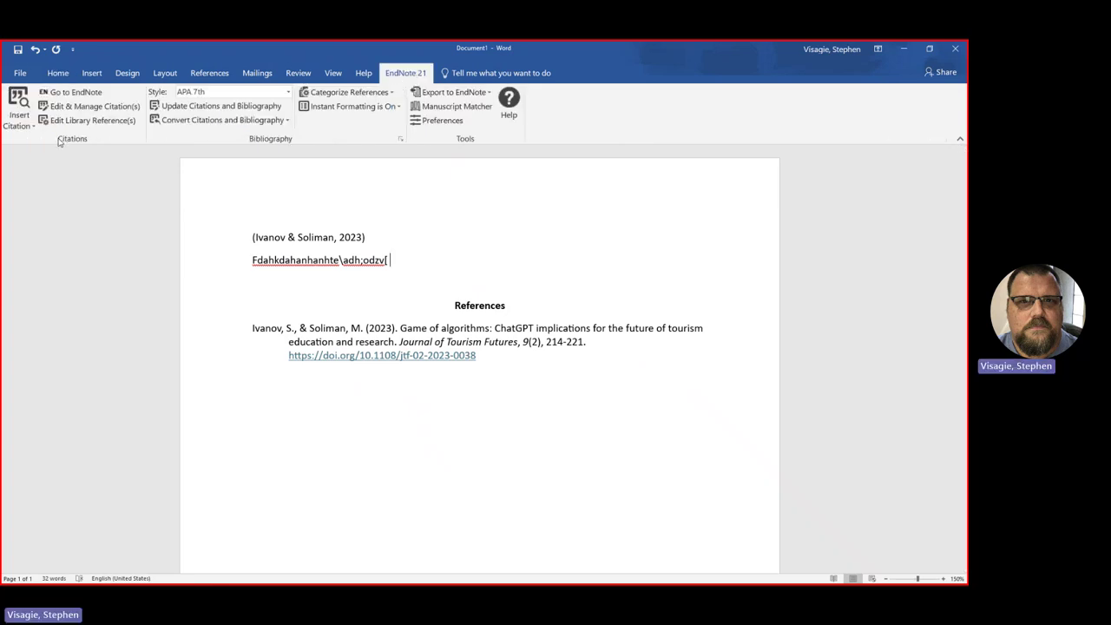
click(16, 123)
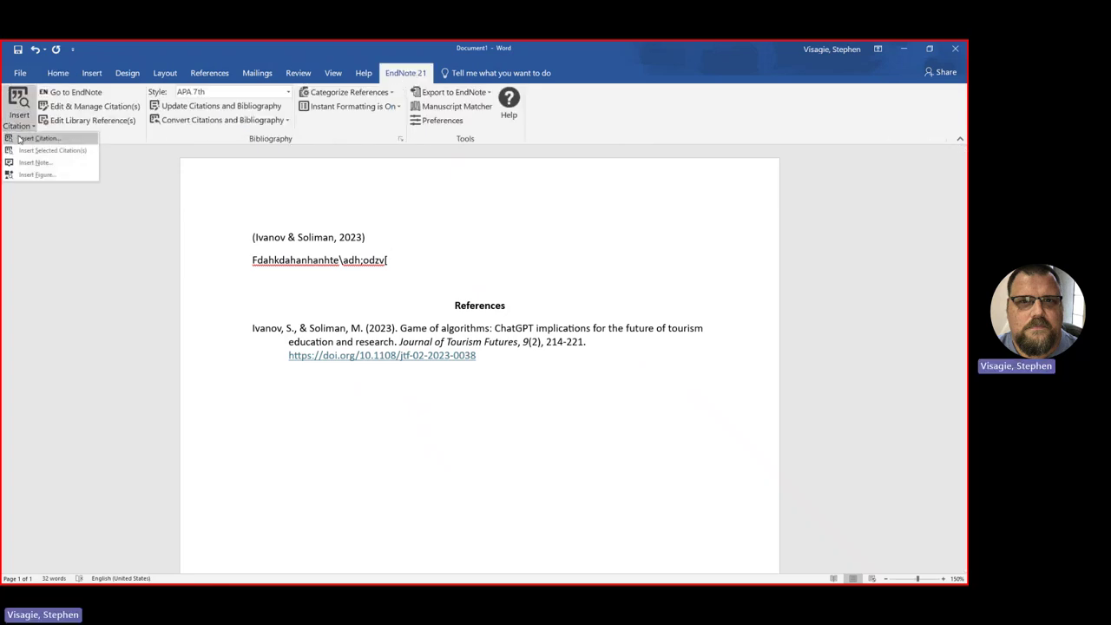
click(35, 138)
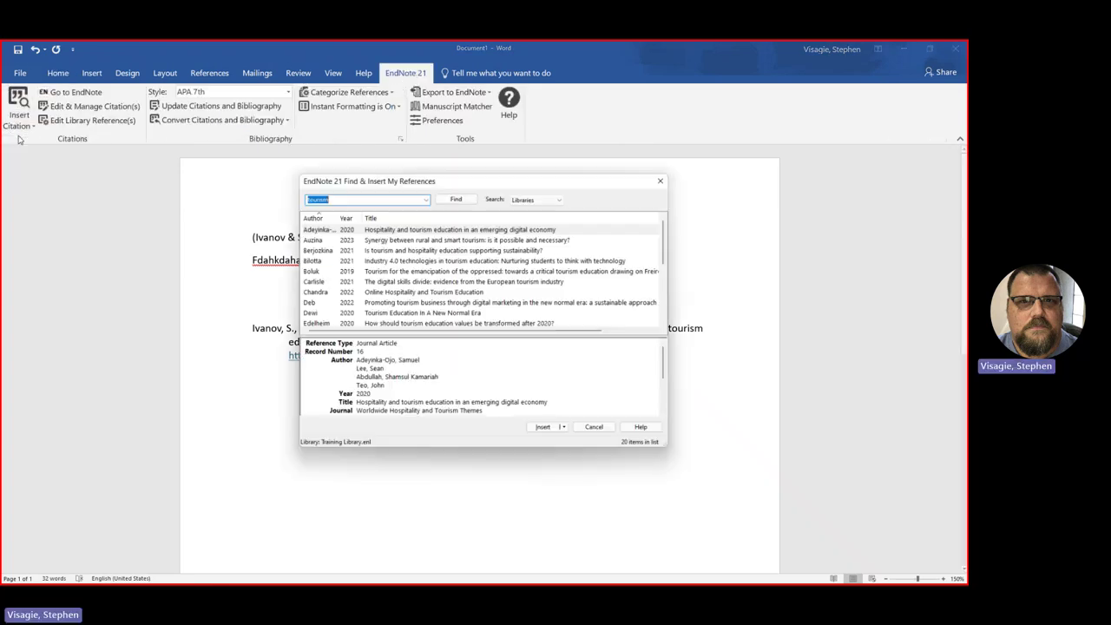
click(378, 294)
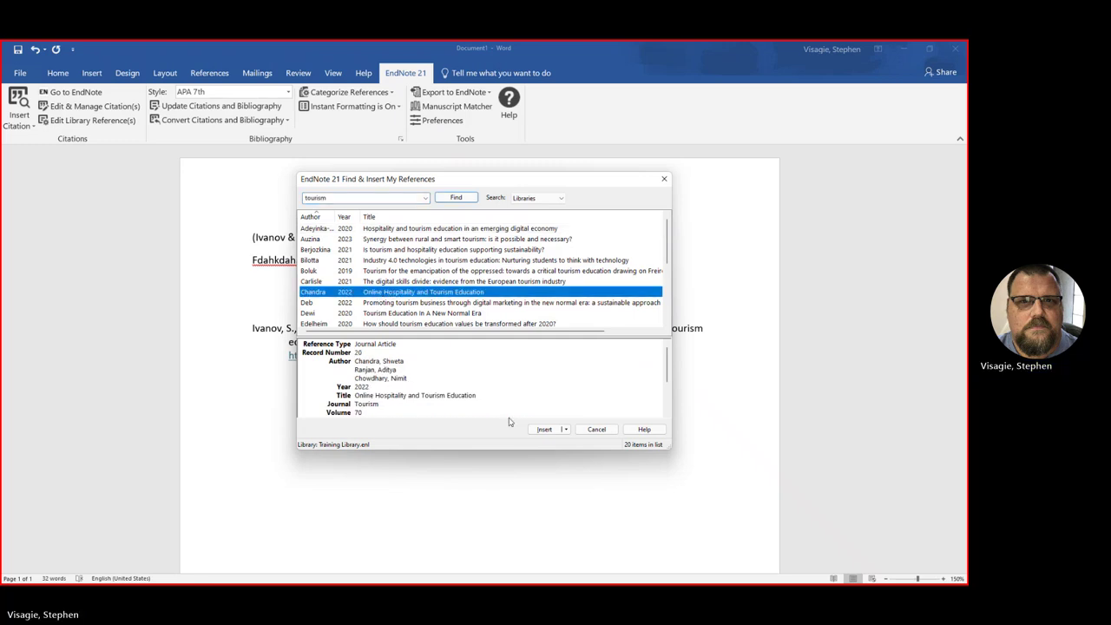
click(542, 429)
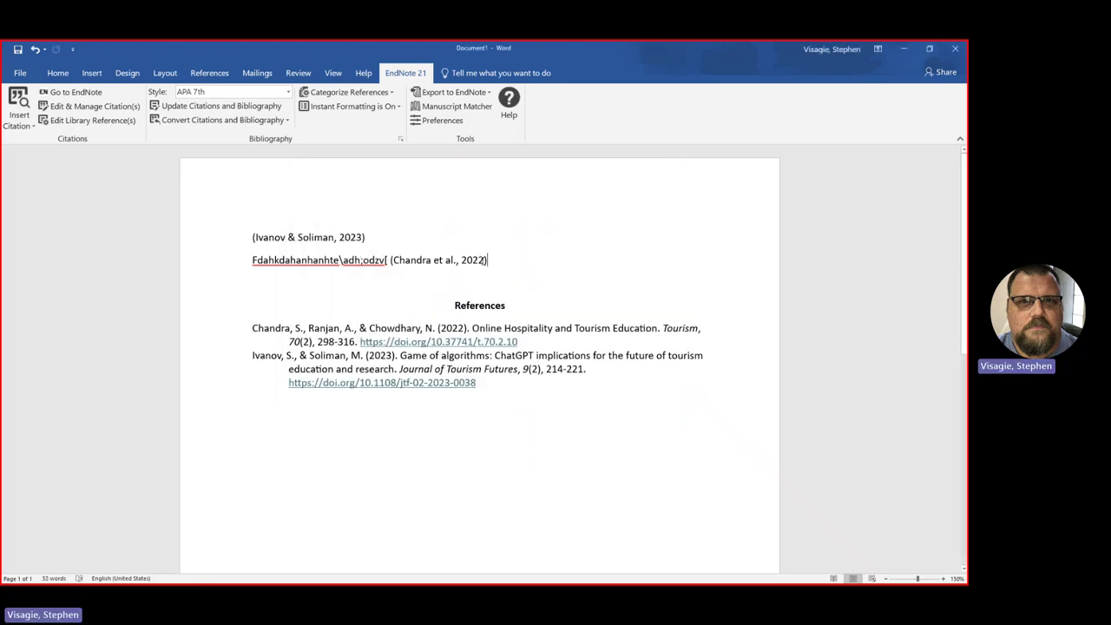
drag(253, 328, 381, 356)
click(520, 436)
On a new line, insert the citation for "Organisational learning and sustainable tourism: the enabling role of digital transformation".
key(Return)
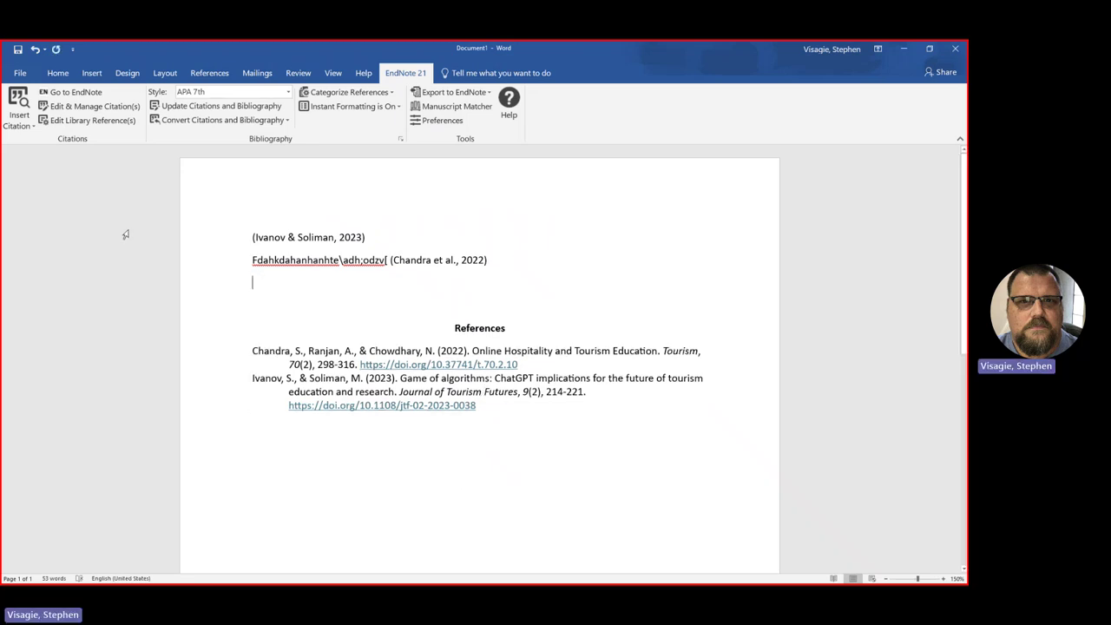
click(15, 125)
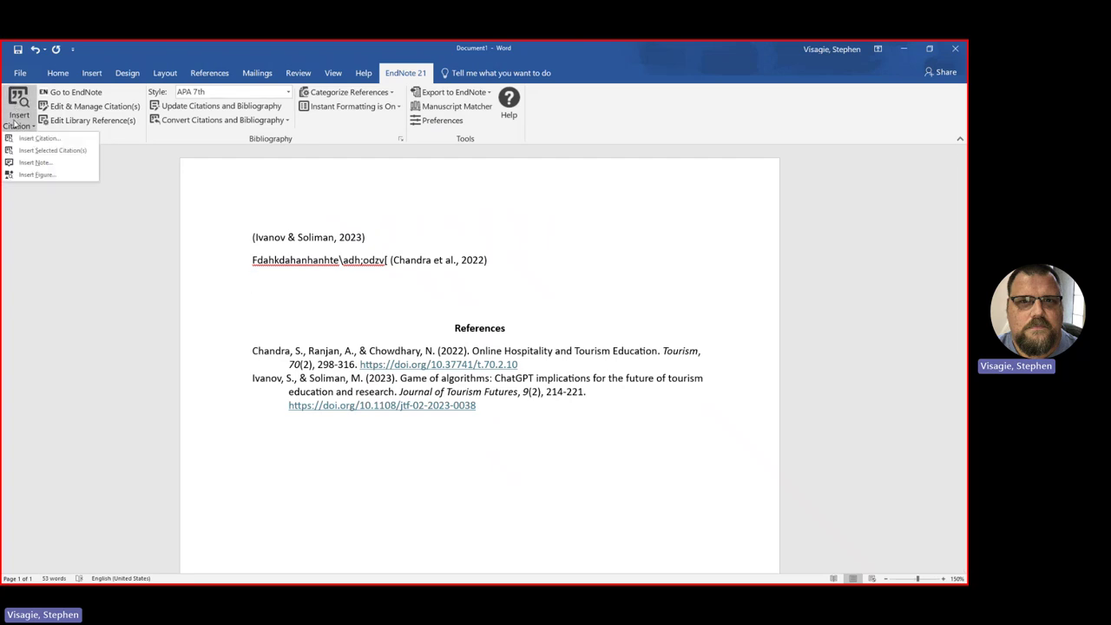
click(24, 138)
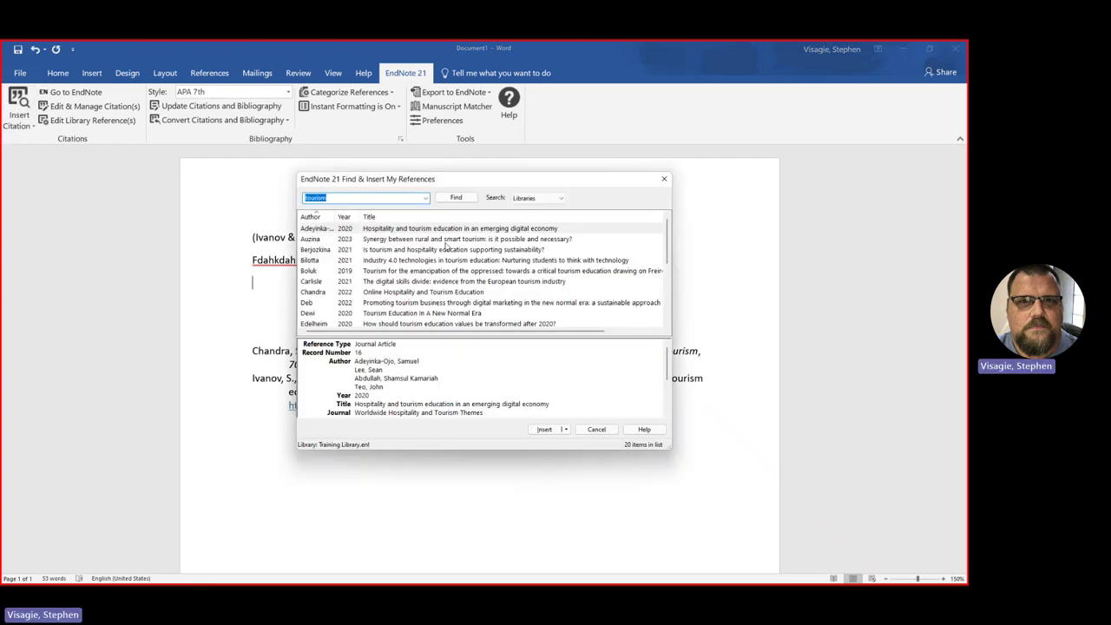
scroll(447, 248, down, 2)
scroll(440, 261, down, 1)
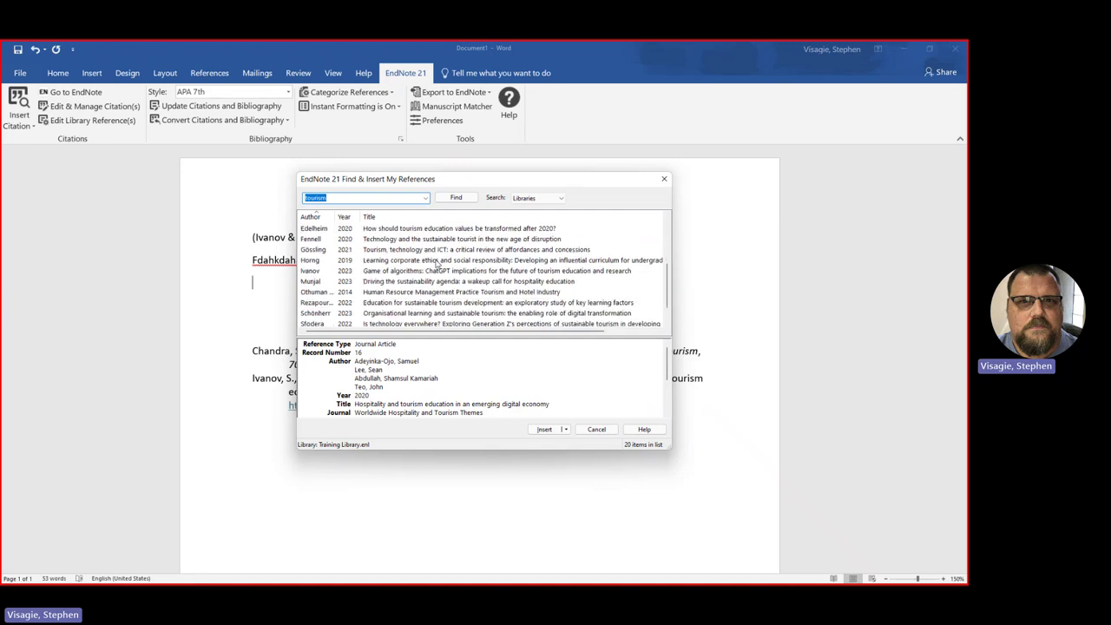
click(378, 314)
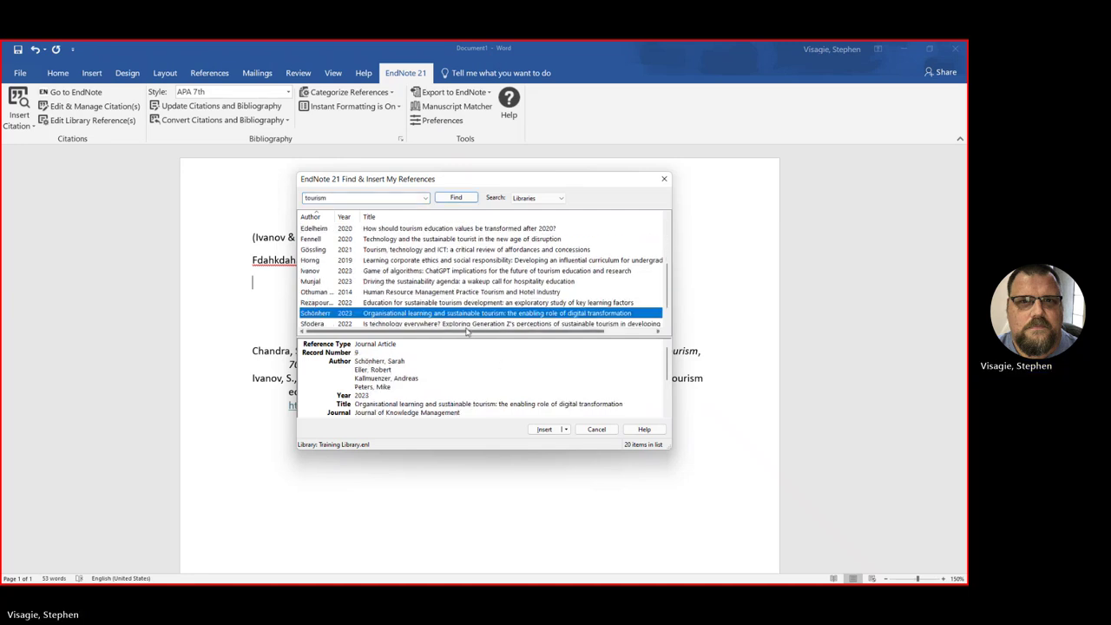
click(539, 429)
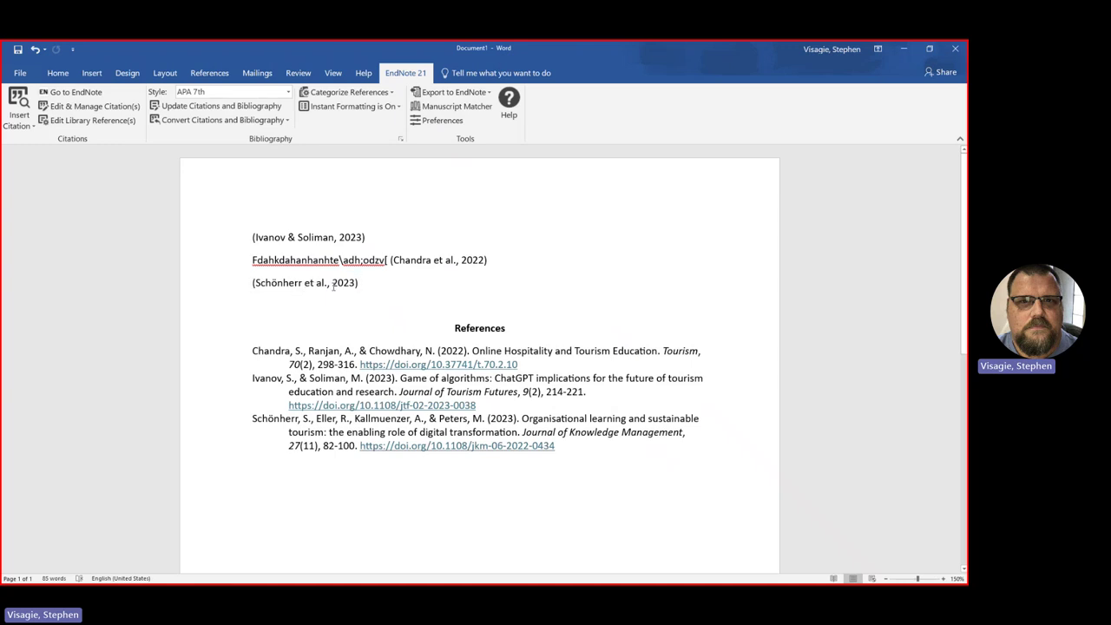
Change the formatting of the third in-text citation to Exclude Author through Edit & Manage Citations.
click(287, 285)
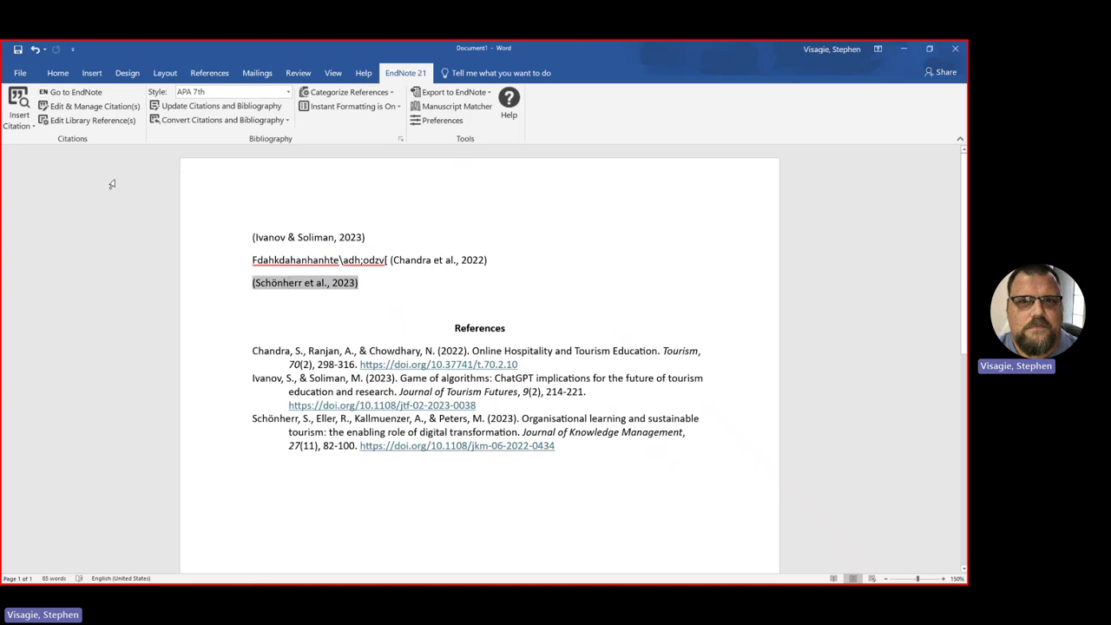
click(90, 105)
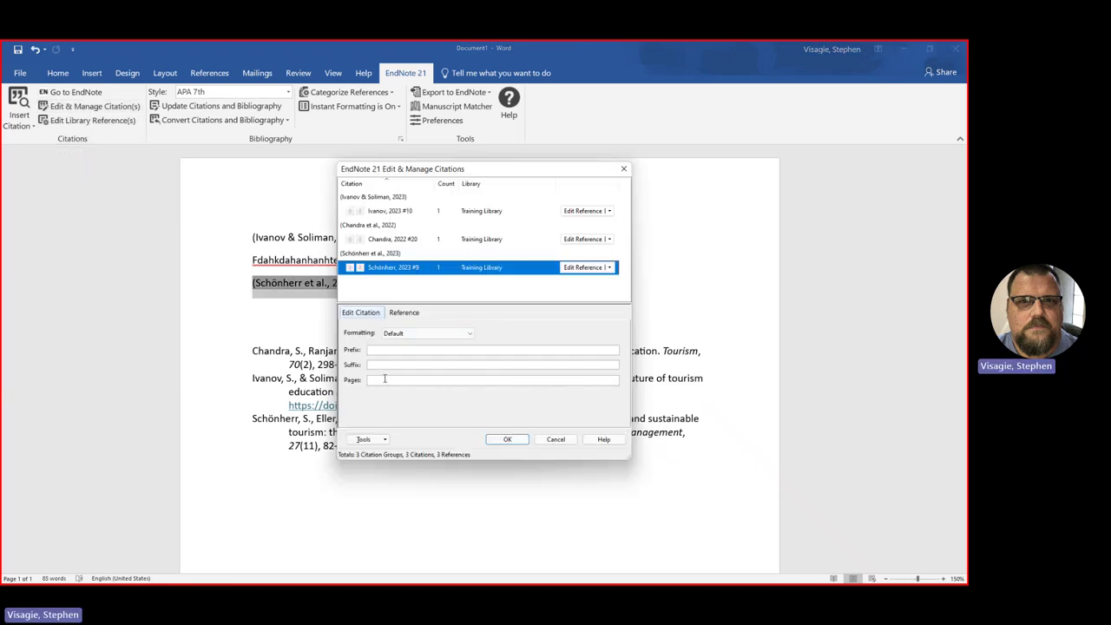
click(384, 440)
click(385, 442)
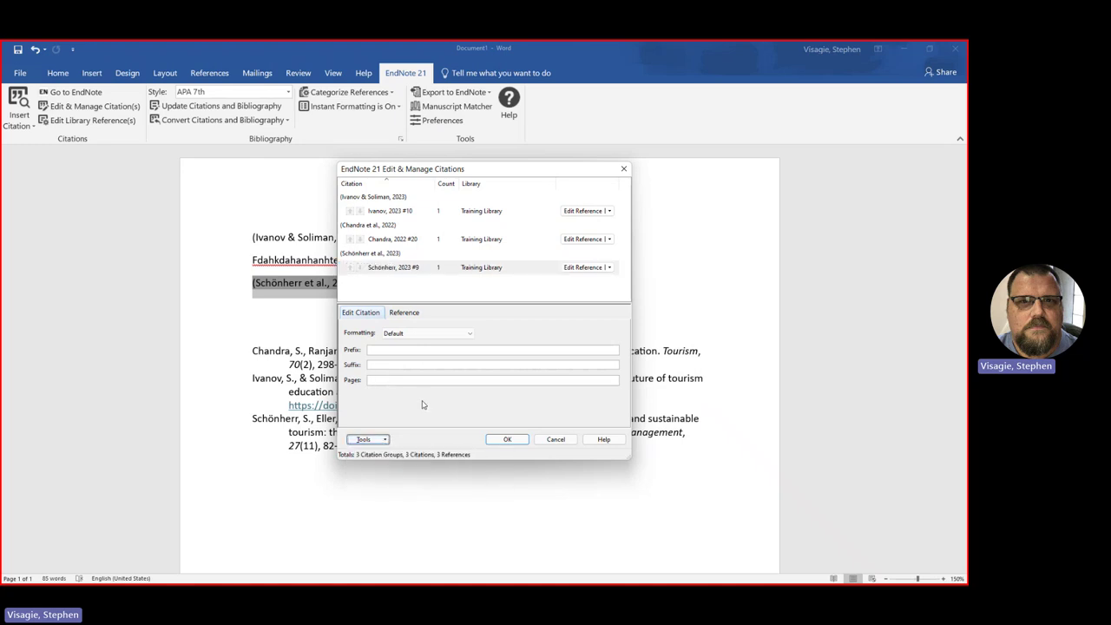
click(465, 336)
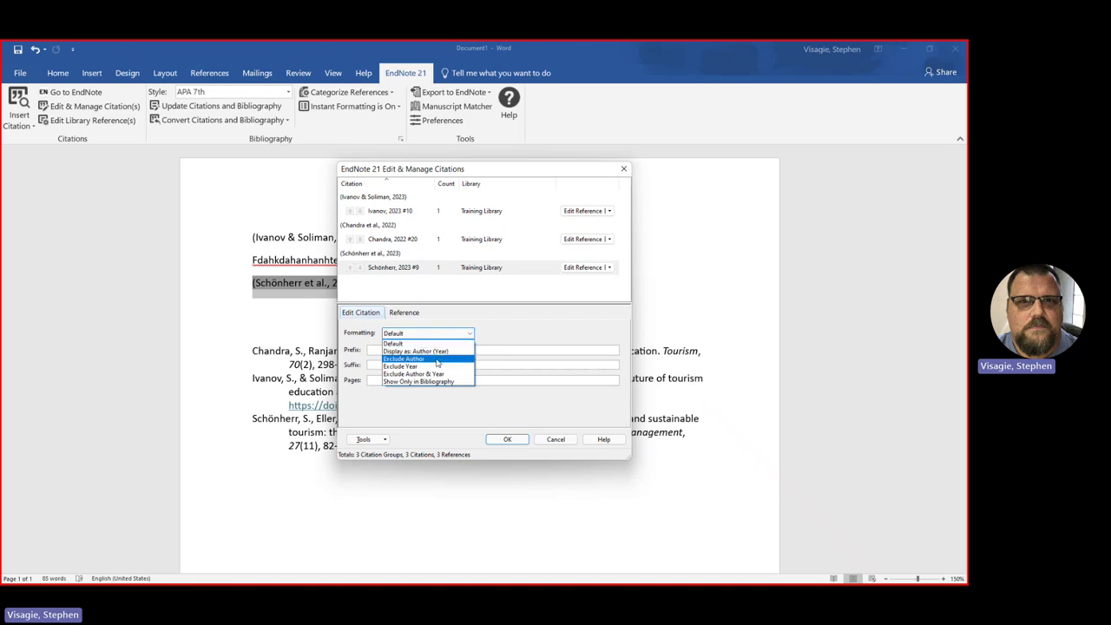
click(437, 363)
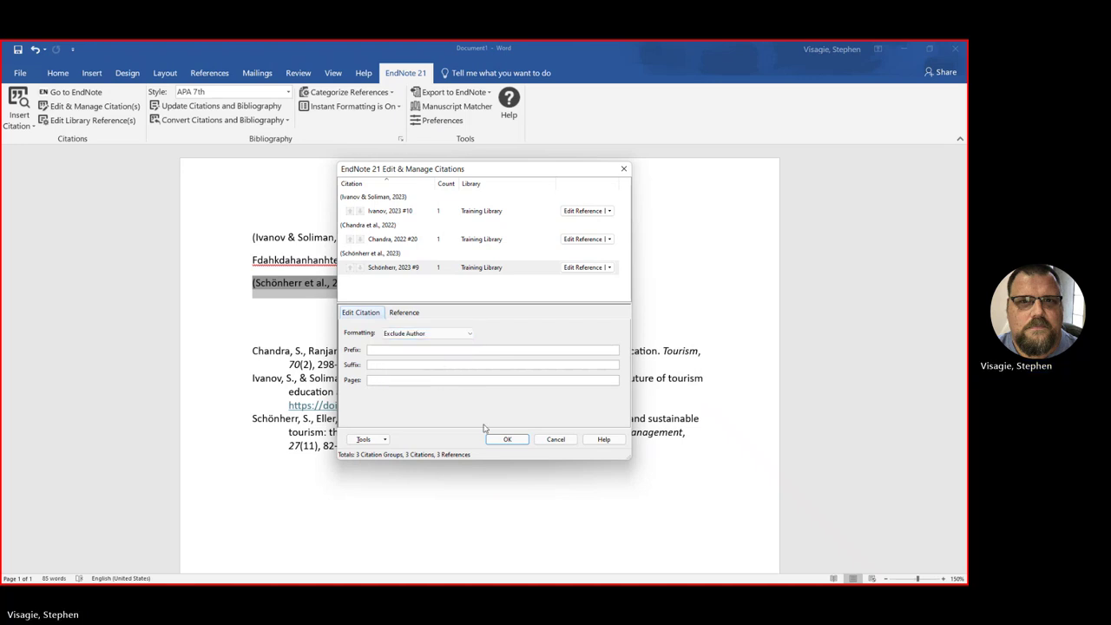
click(507, 439)
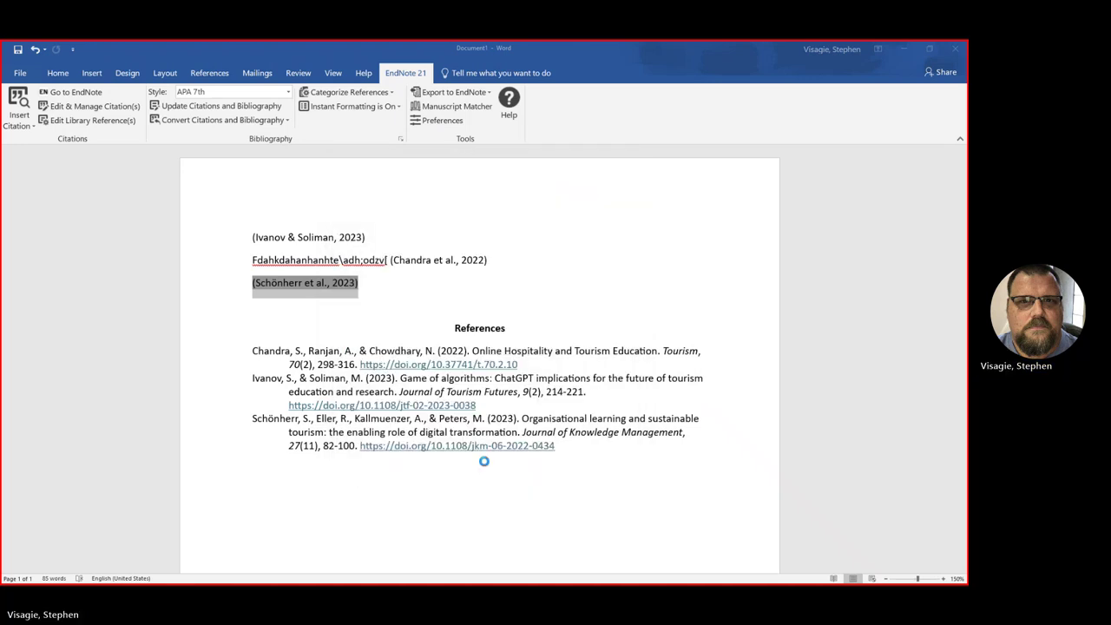
click(250, 292)
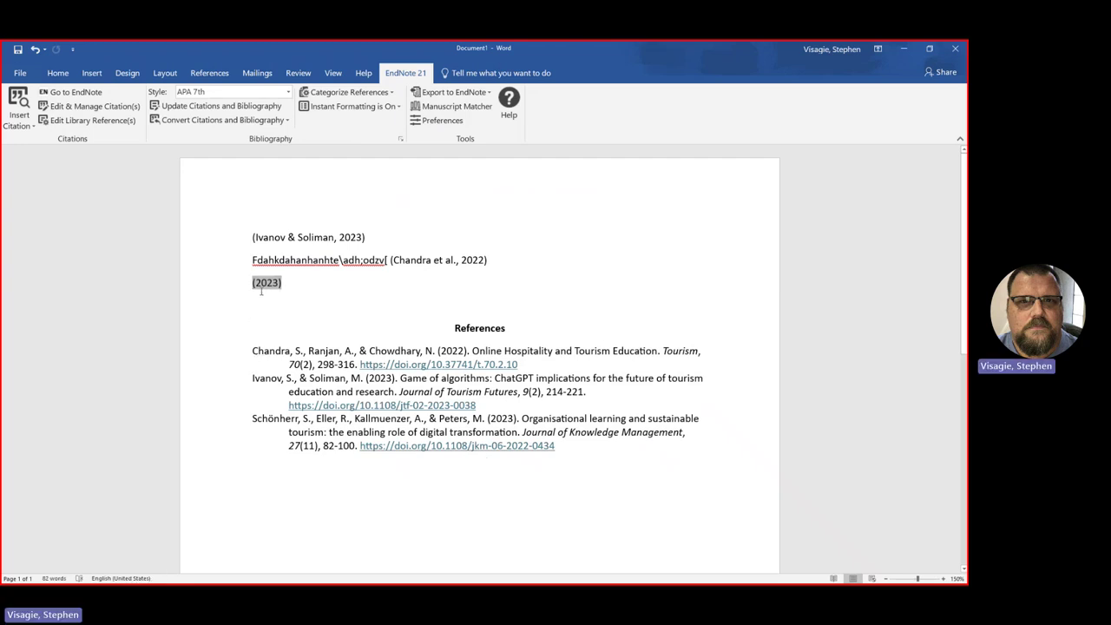
Undo the author exclusion on the third in-text citation.
click(35, 50)
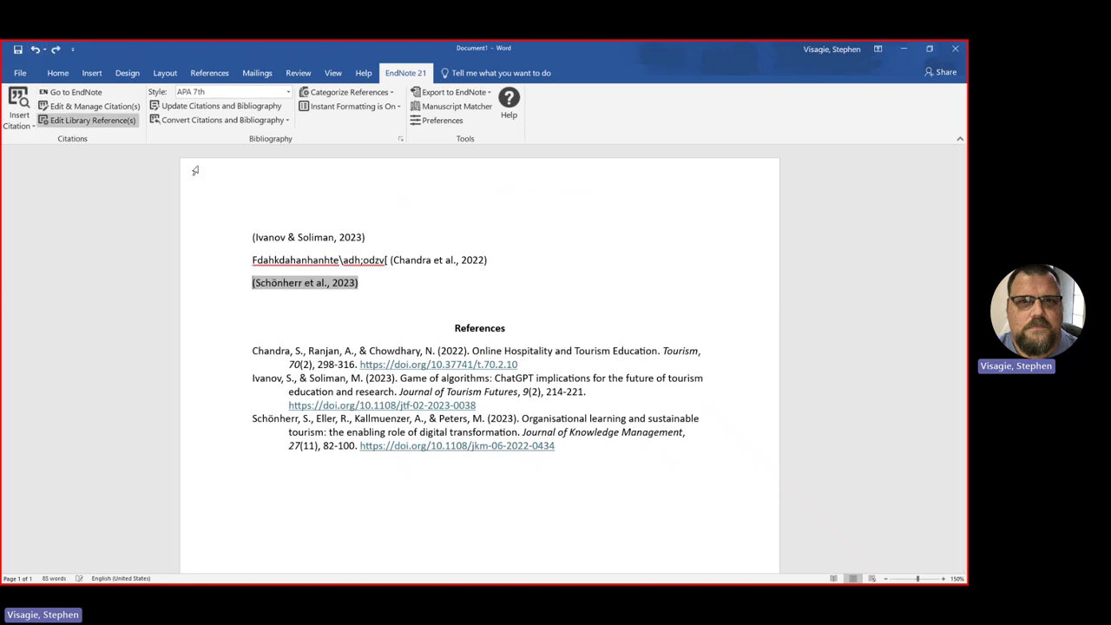
right_click(348, 283)
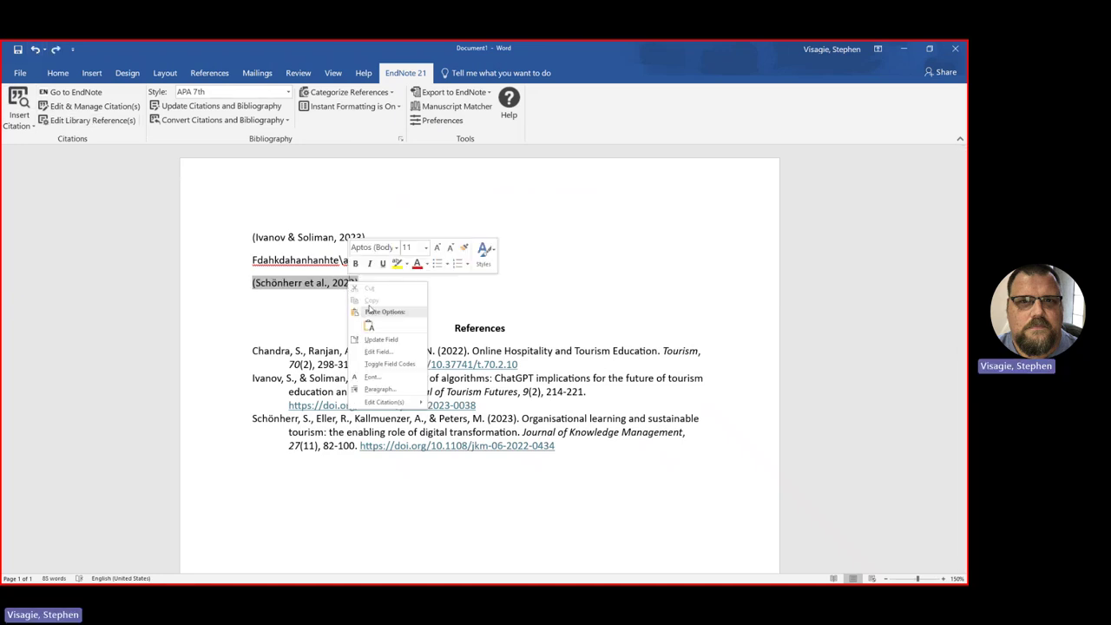
click(316, 293)
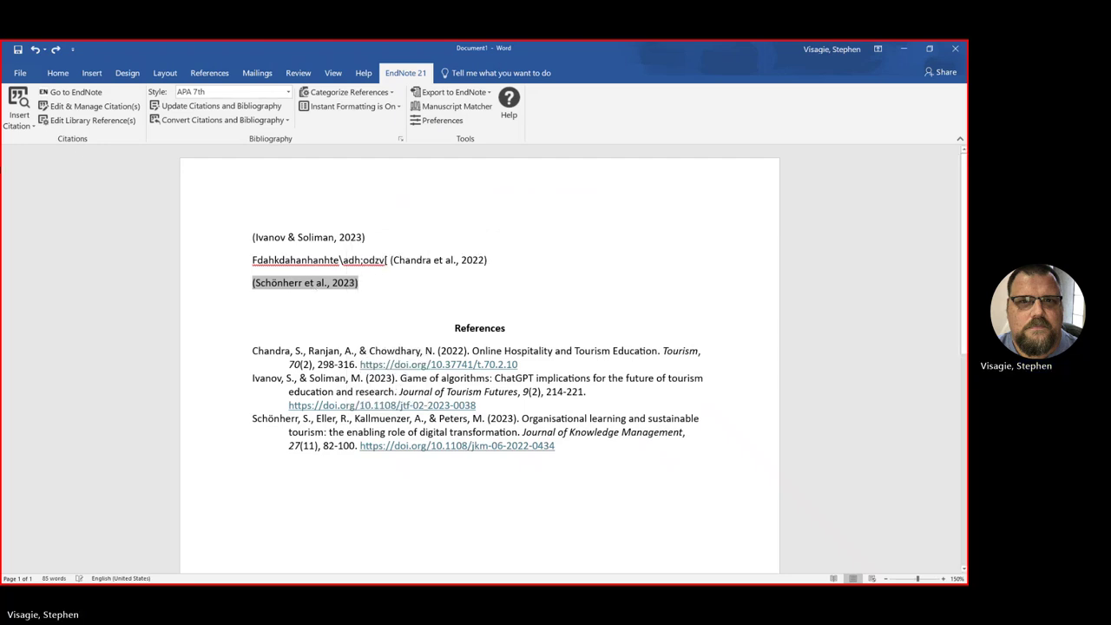
Edit the third in-text citation, setting its formatting to Default and its pages to 38.
click(76, 106)
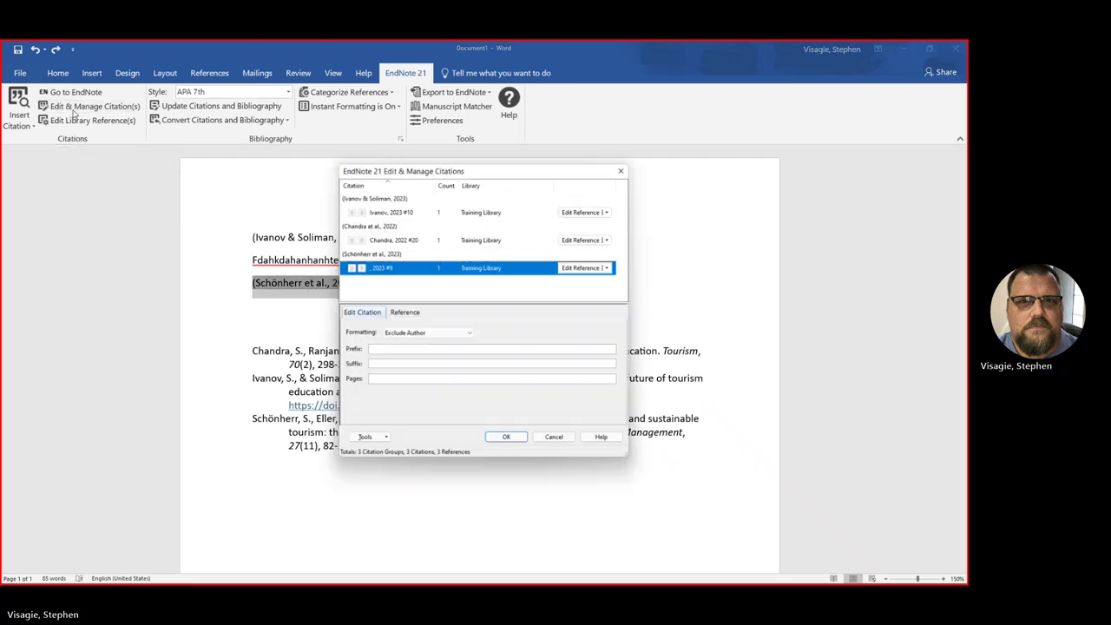
click(469, 334)
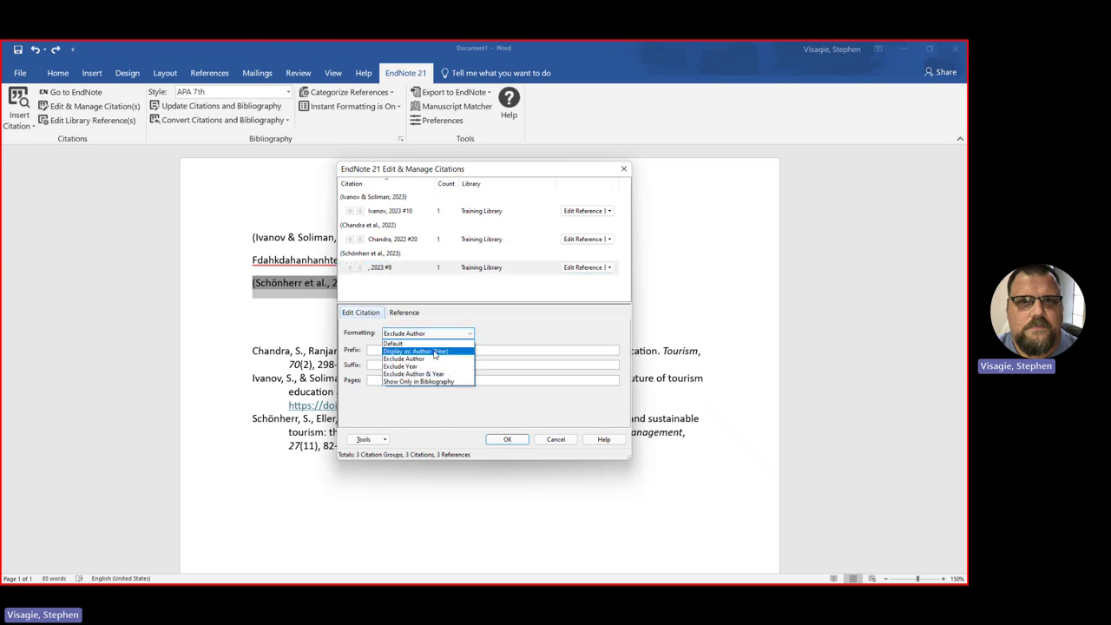
click(484, 325)
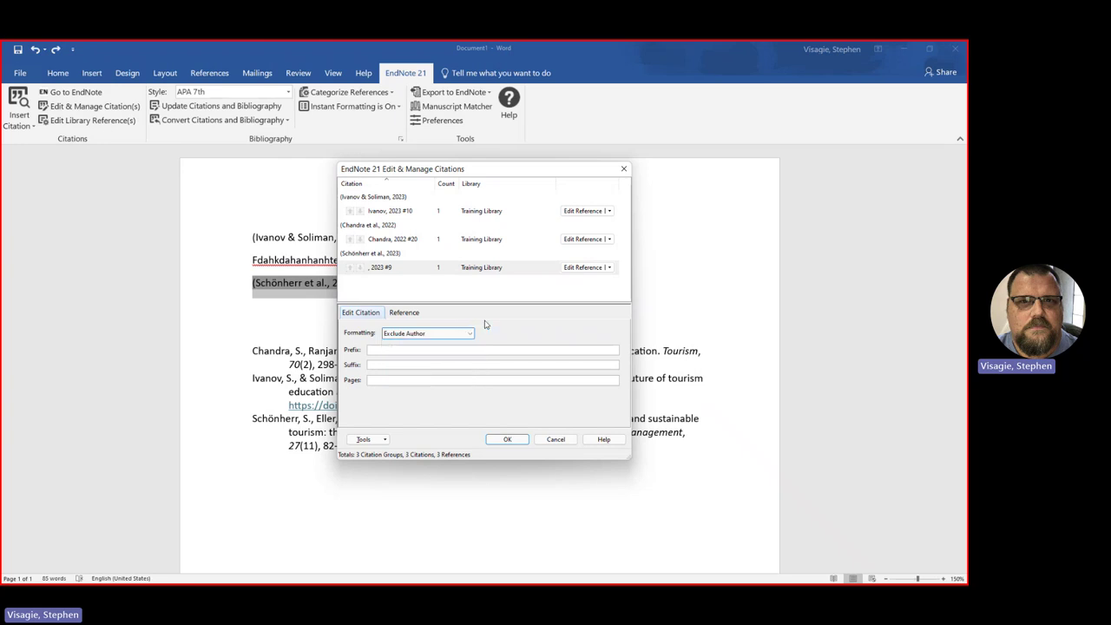
click(471, 332)
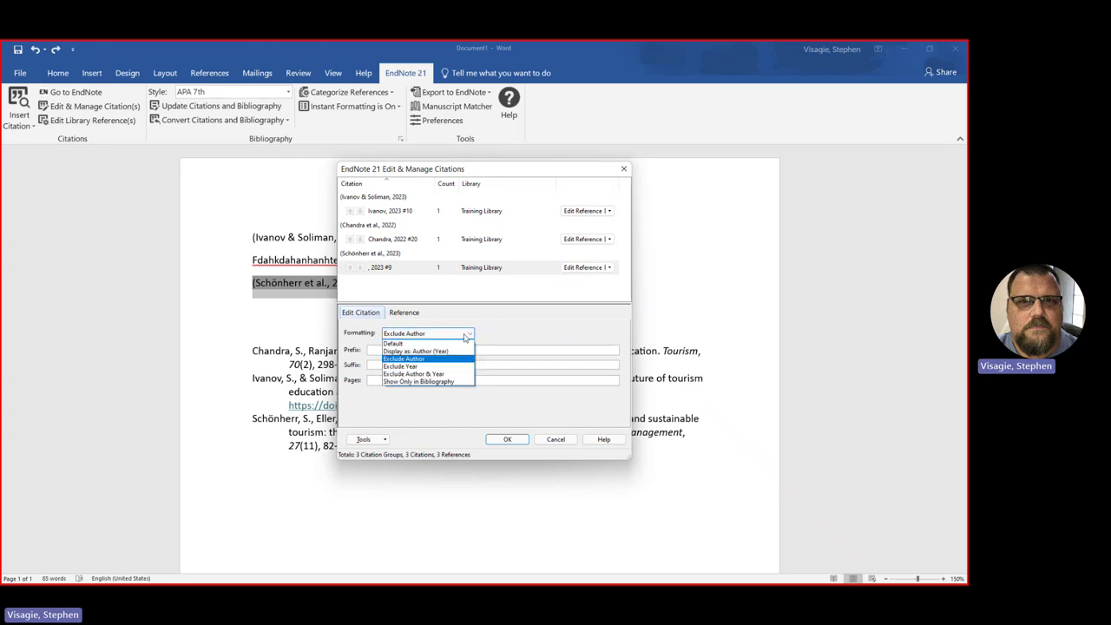
click(471, 342)
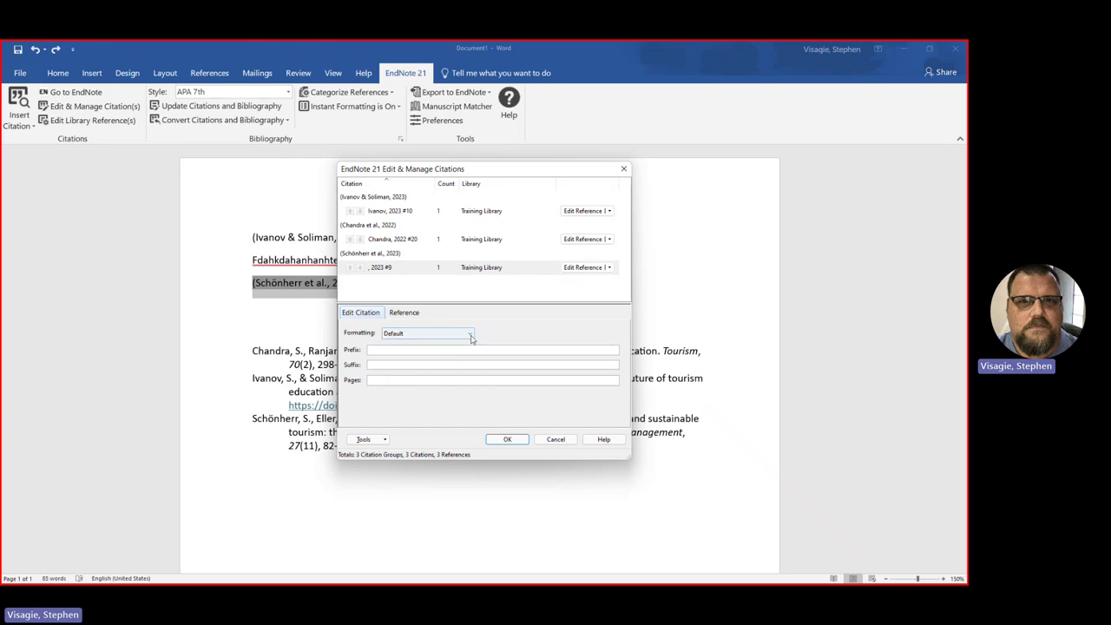
click(406, 381)
text(38)
click(507, 440)
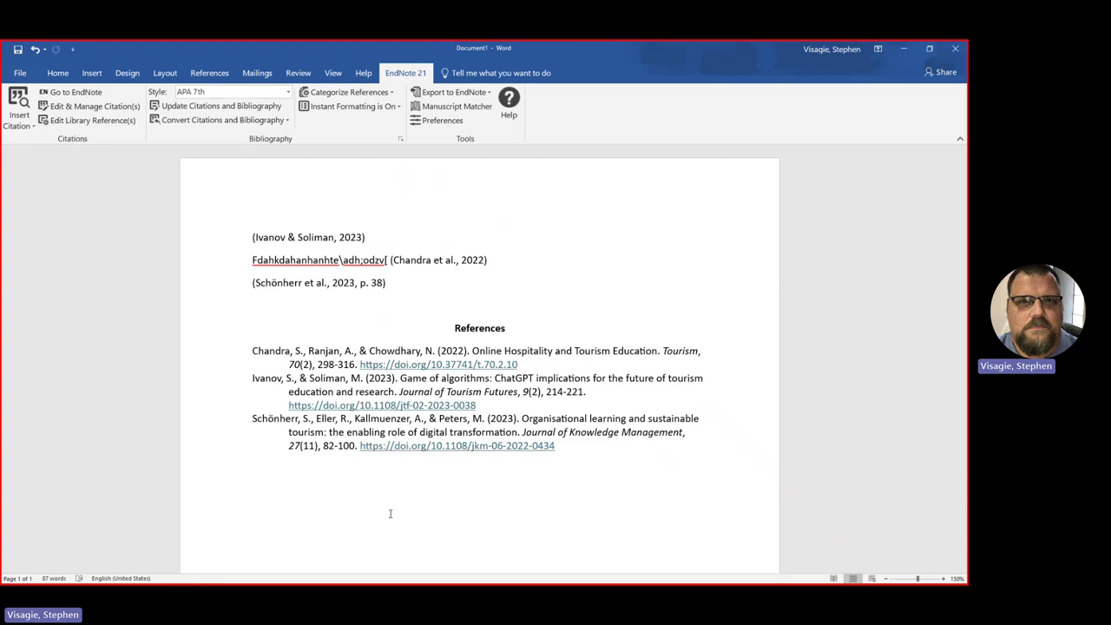
Minimize the Word document to show the desktop.
click(903, 49)
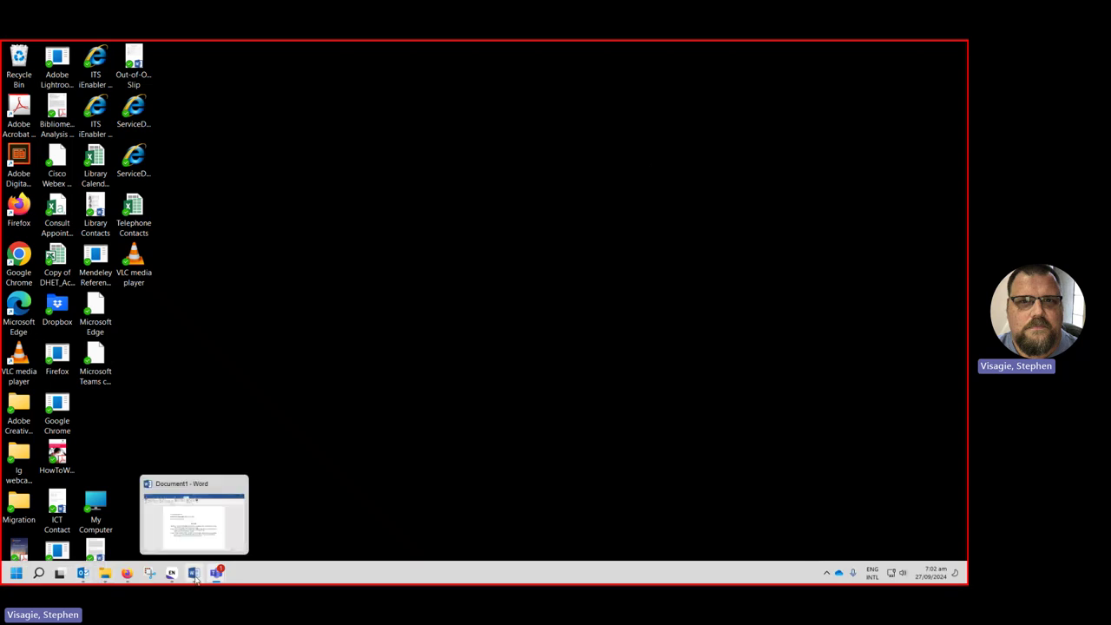
click(194, 575)
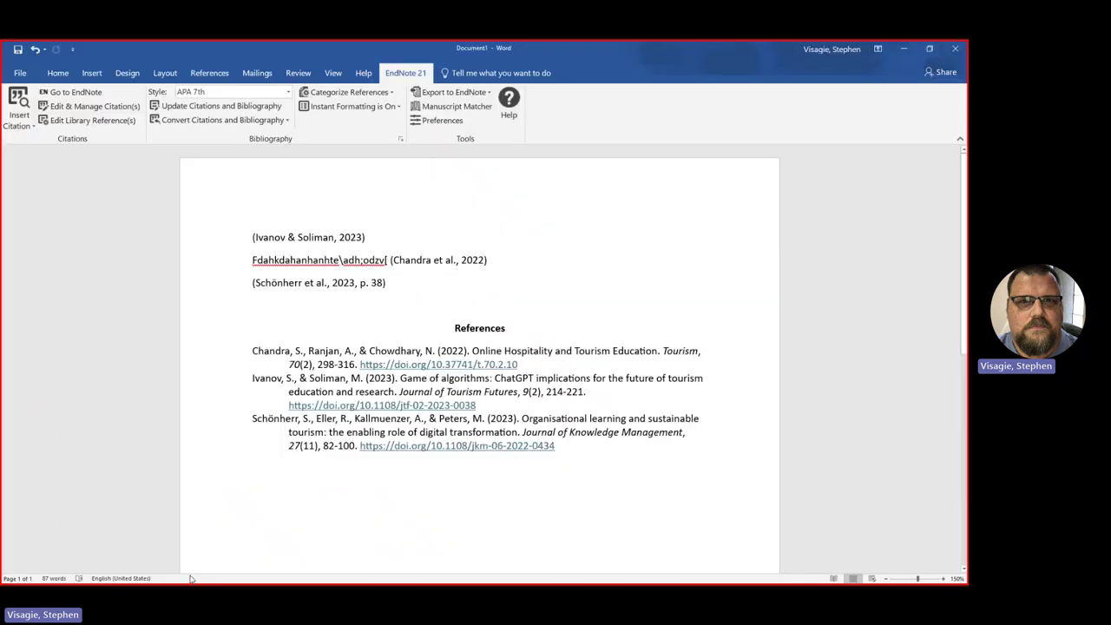
click(903, 49)
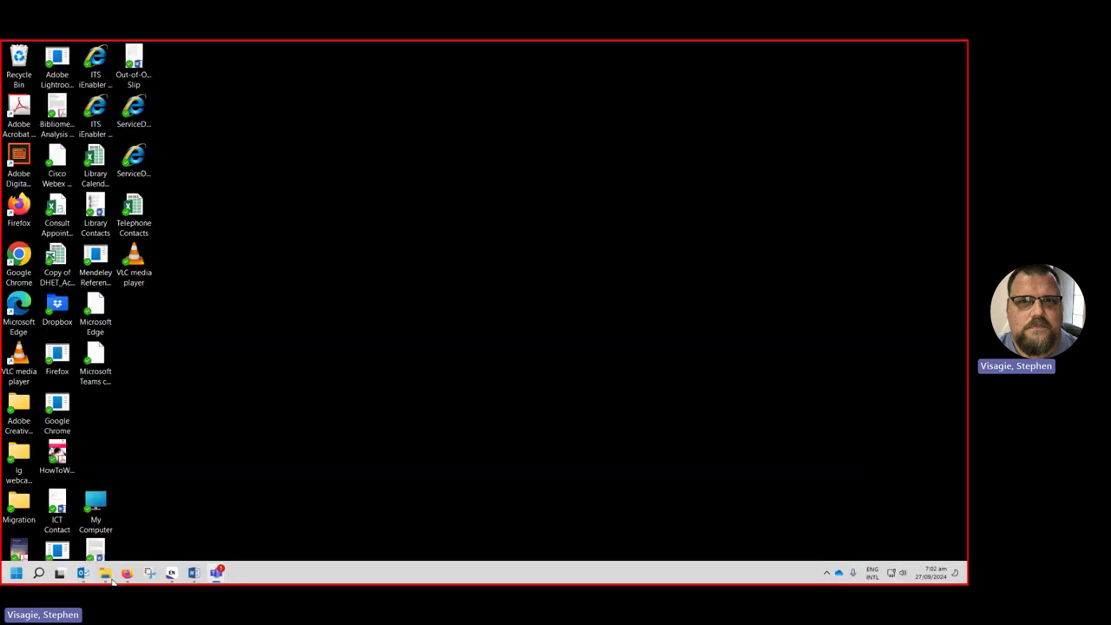
click(171, 575)
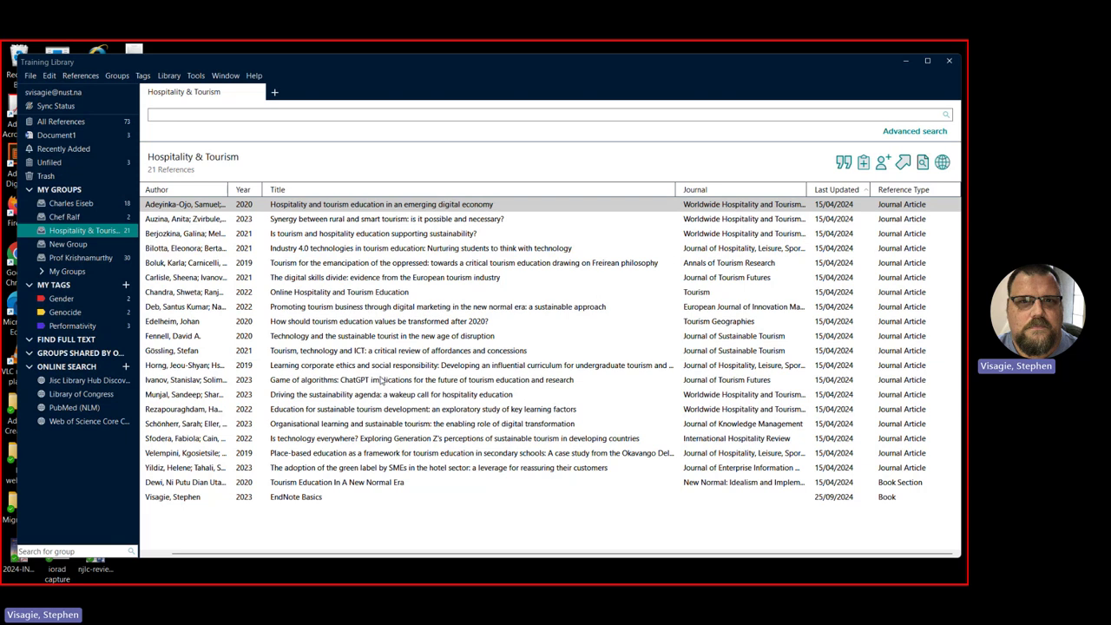
click(903, 62)
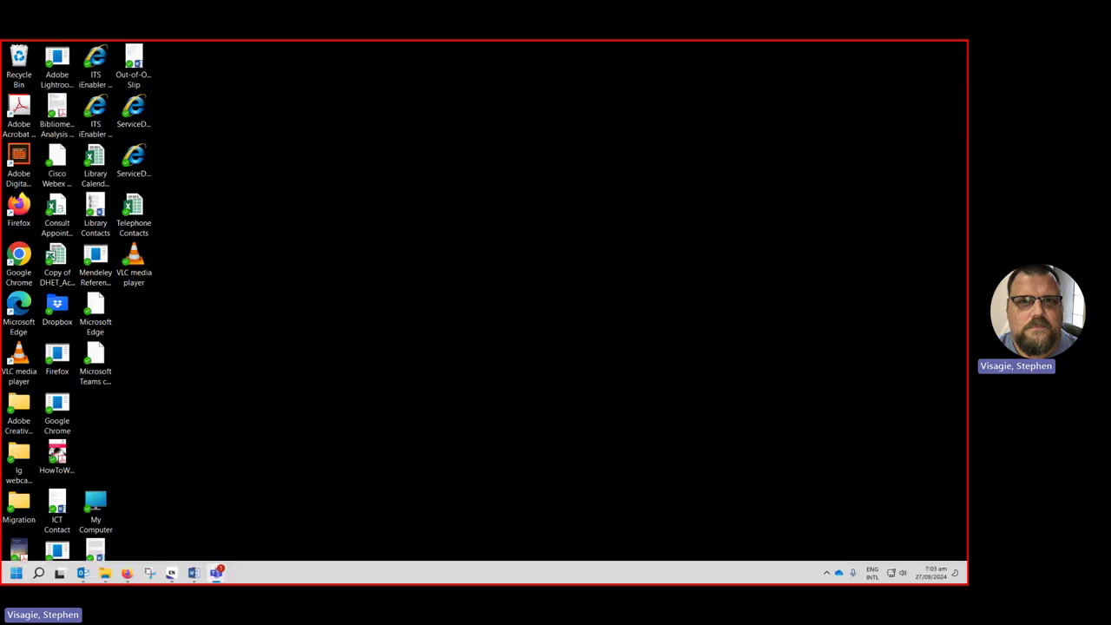
Switch to Firefox and read the EndNote Click page under Adding references in the library's EndNote guide.
click(129, 573)
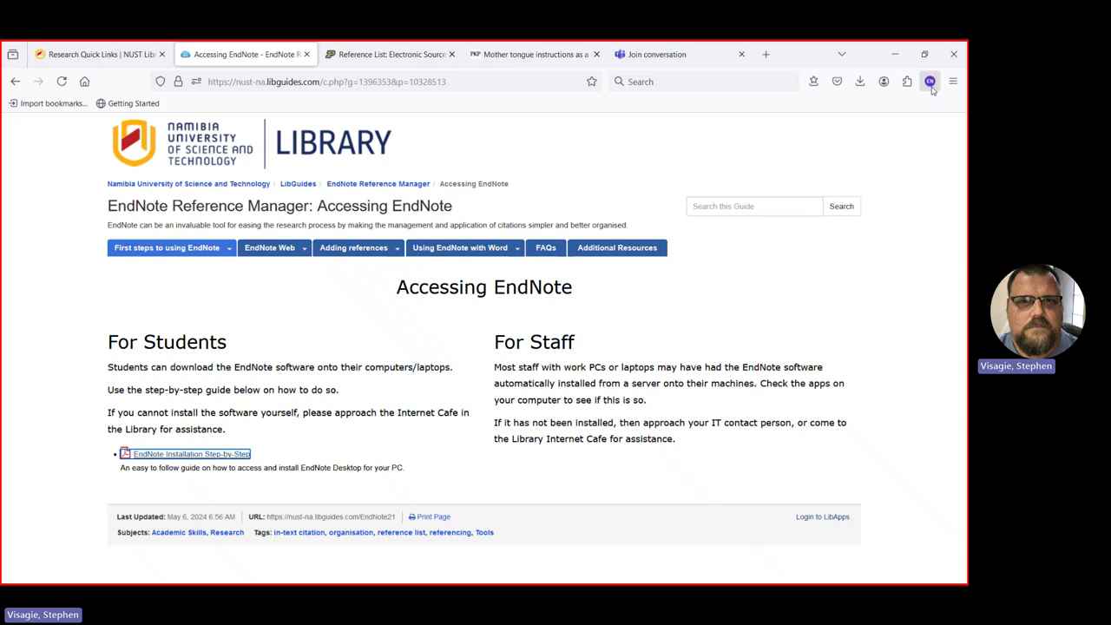
mouse_move(364, 249)
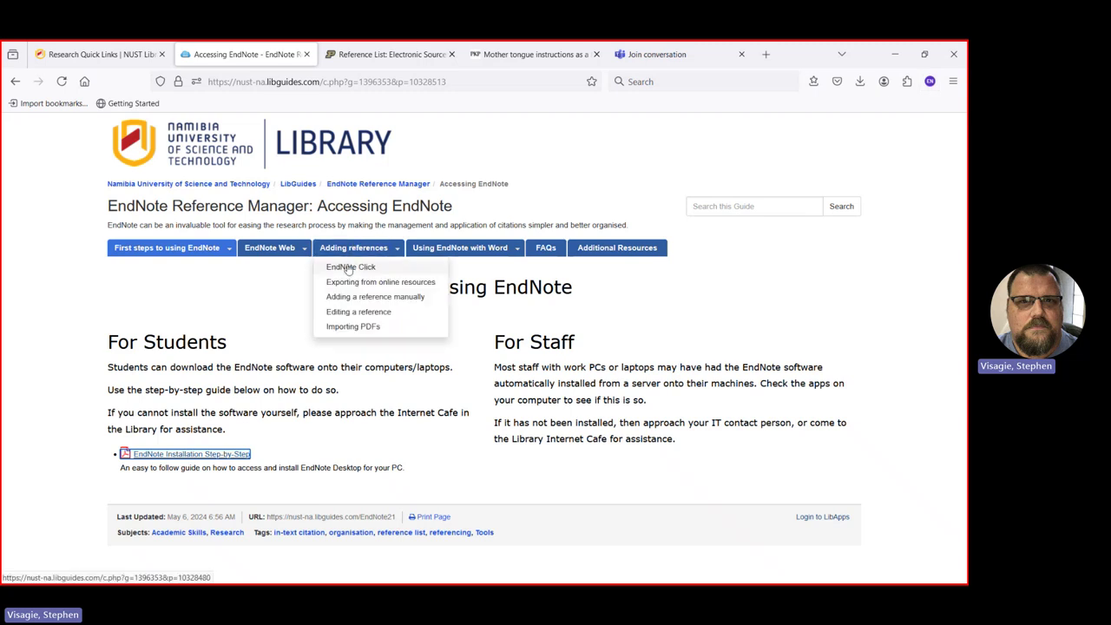
click(348, 270)
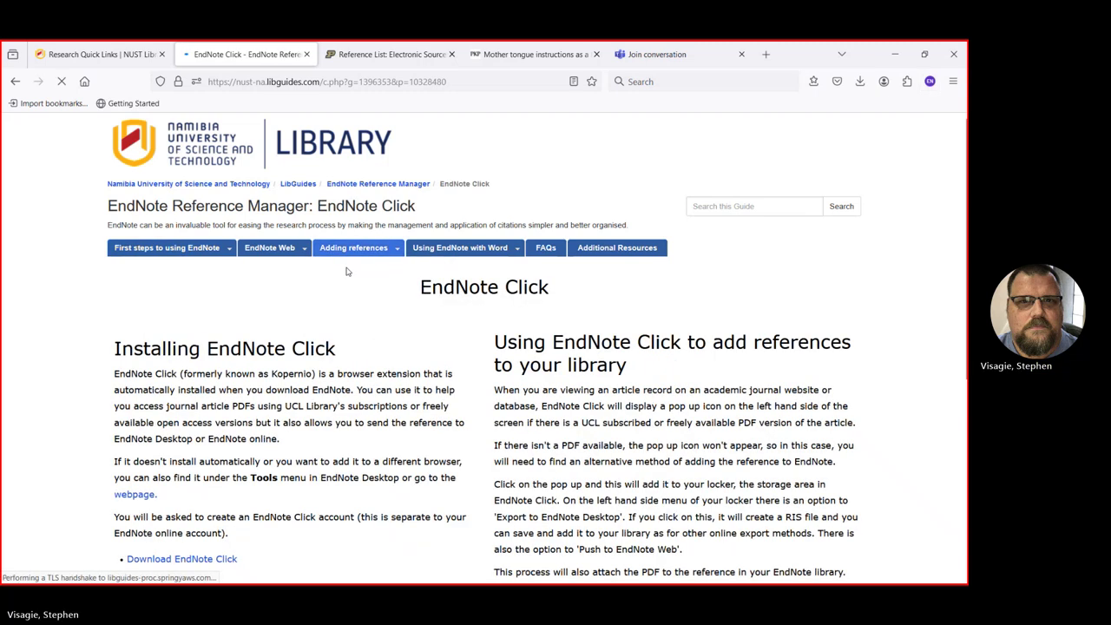
scroll(400, 295, down, 1)
scroll(400, 295, down, 2)
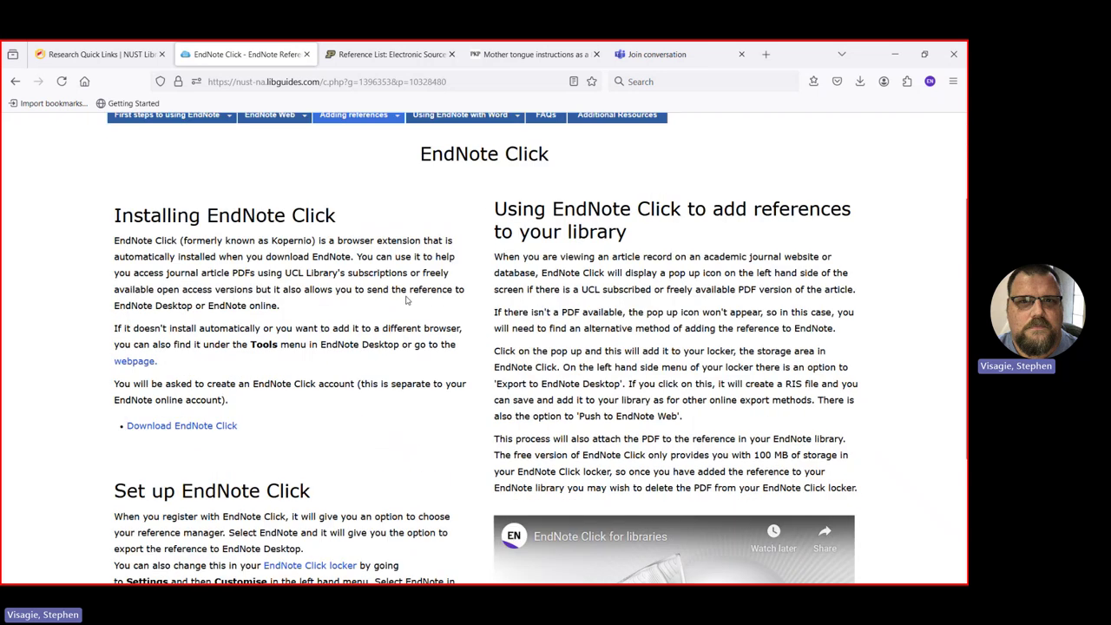
scroll(405, 299, down, 2)
scroll(405, 300, up, 3)
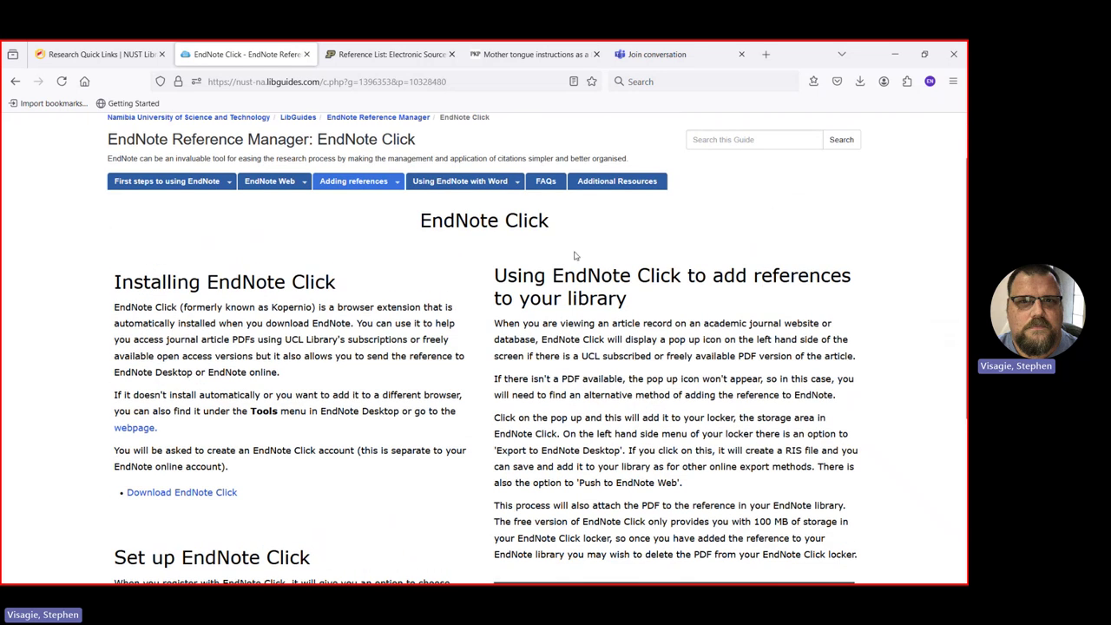
Open the PDF of the journal article "Mother tongue instructions as a human right" through EndNote Click.
click(573, 61)
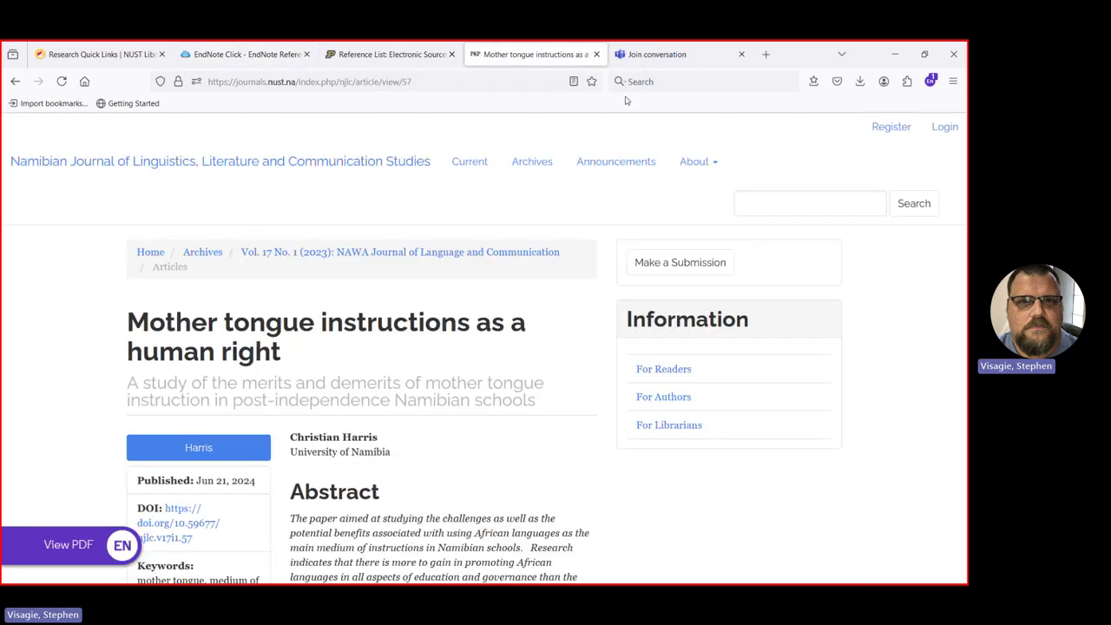
scroll(890, 310, down, 3)
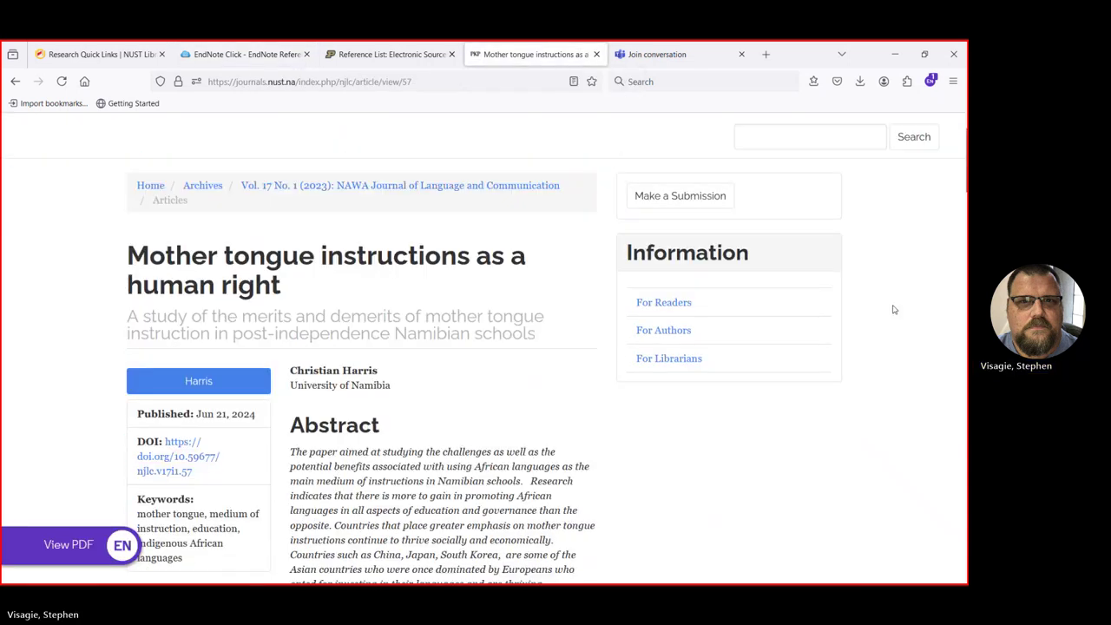
scroll(538, 312, up, 2)
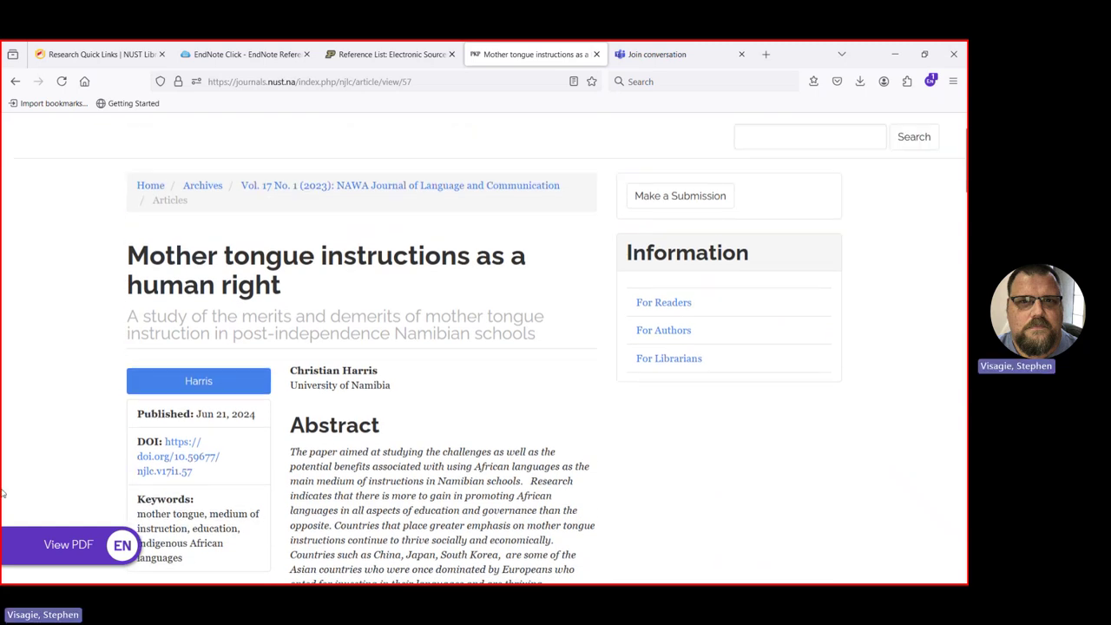
mouse_move(63, 542)
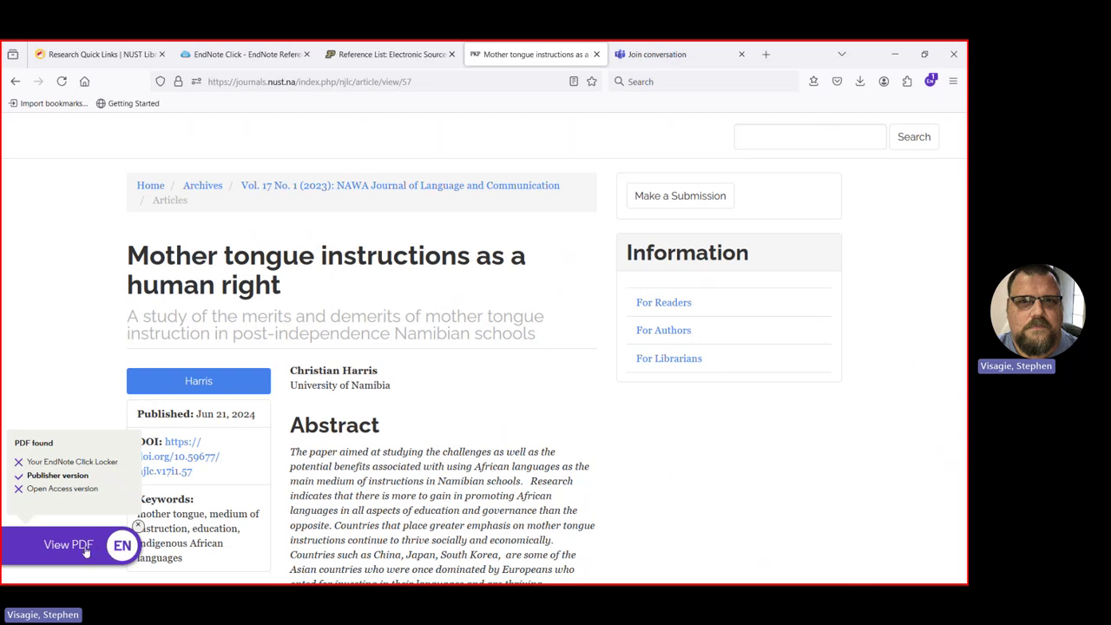
click(68, 544)
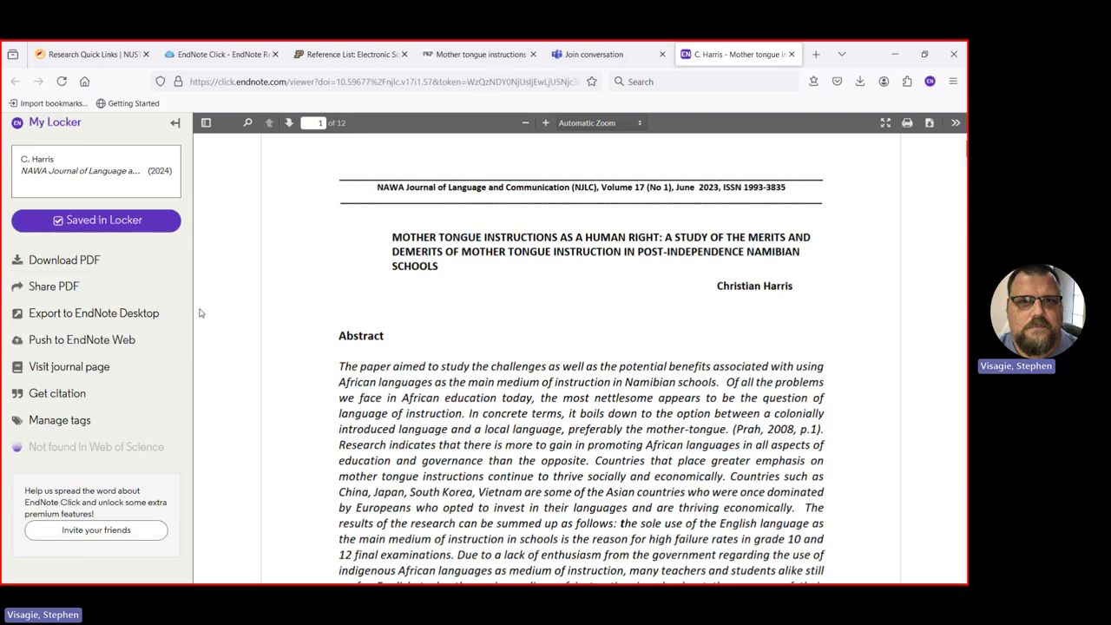
Export the article to EndNote Desktop, open the downloaded RIS file to import it, and switch to the EndNote library.
click(143, 319)
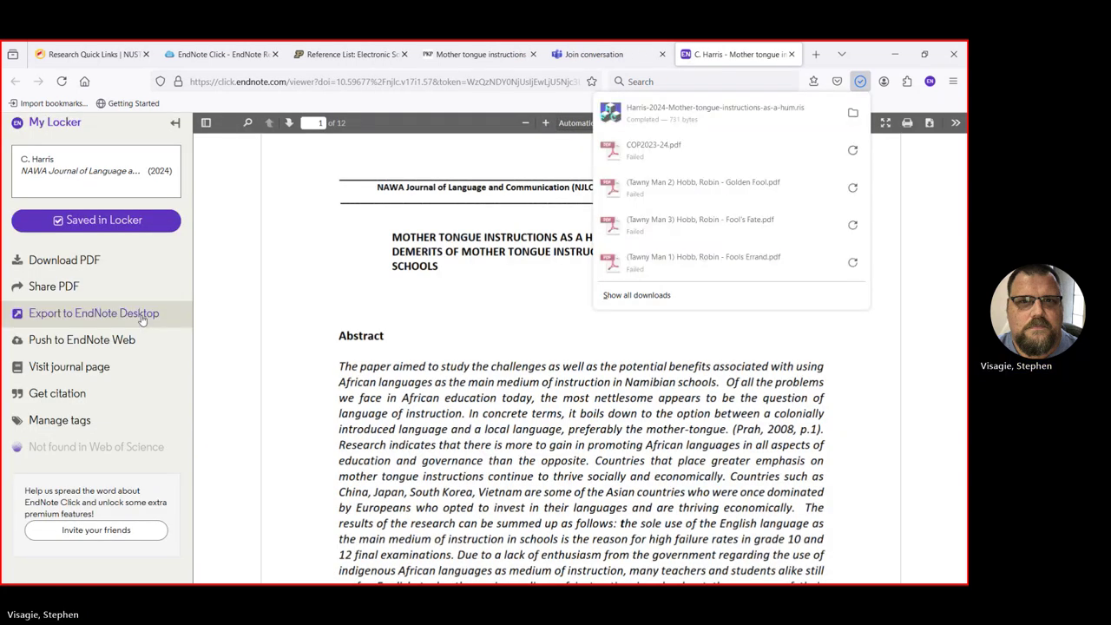
click(670, 127)
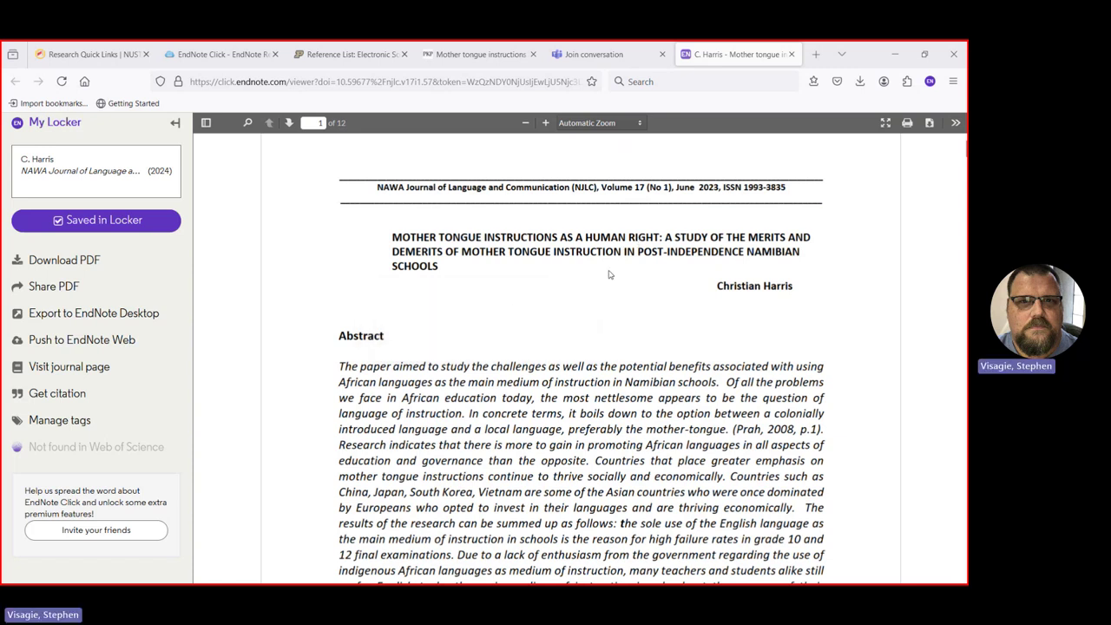
click(895, 54)
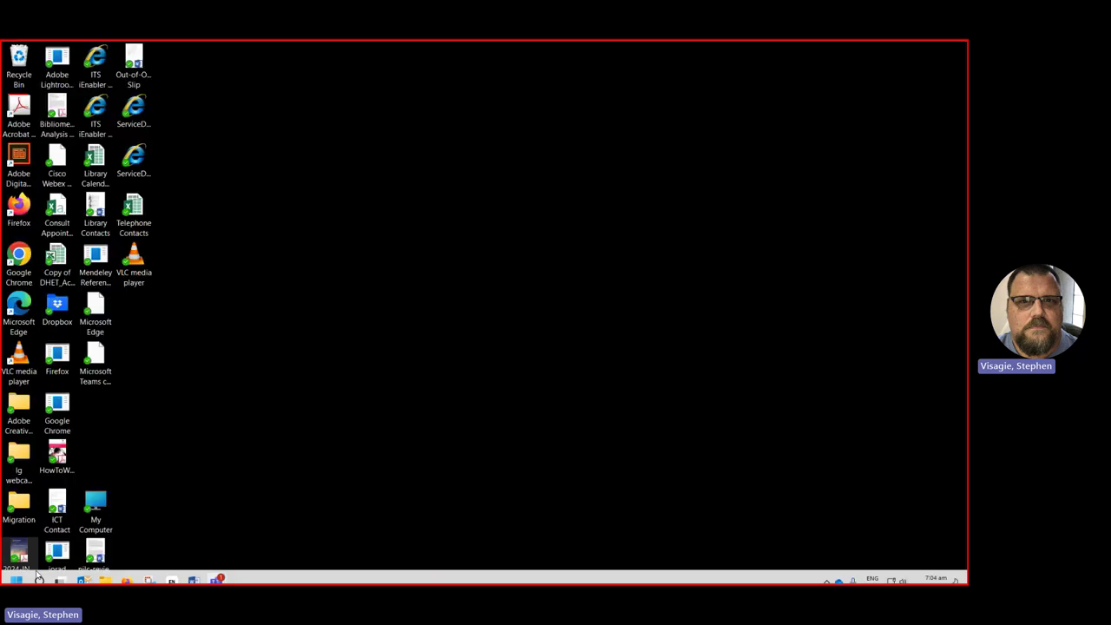
click(171, 574)
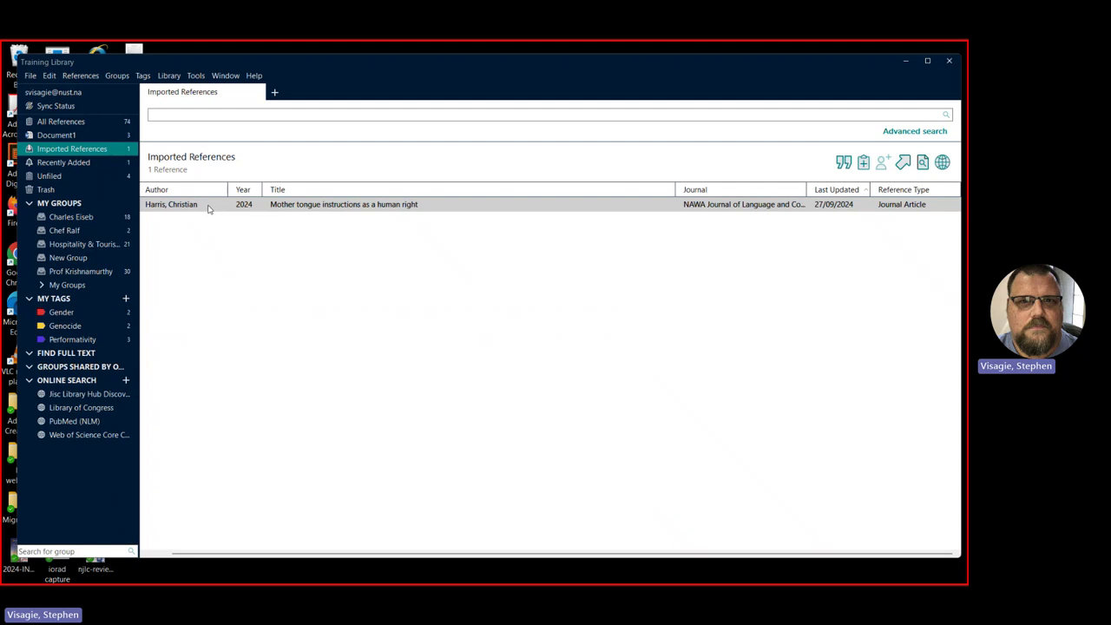
Rename the group "New Group" as "Test group".
click(62, 257)
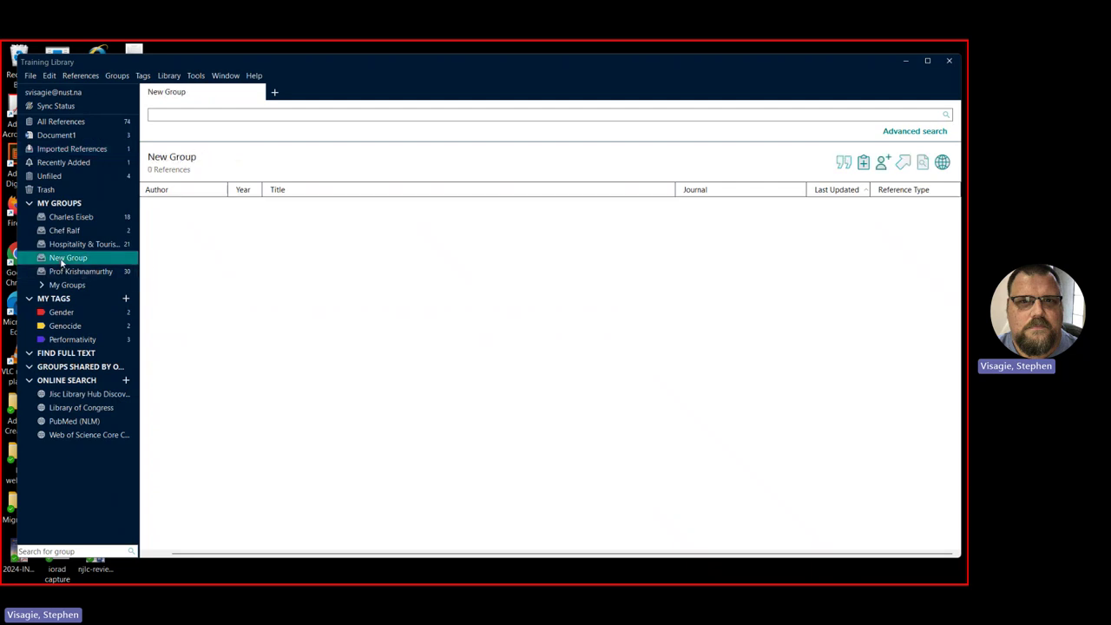
click(62, 260)
text(Test group)
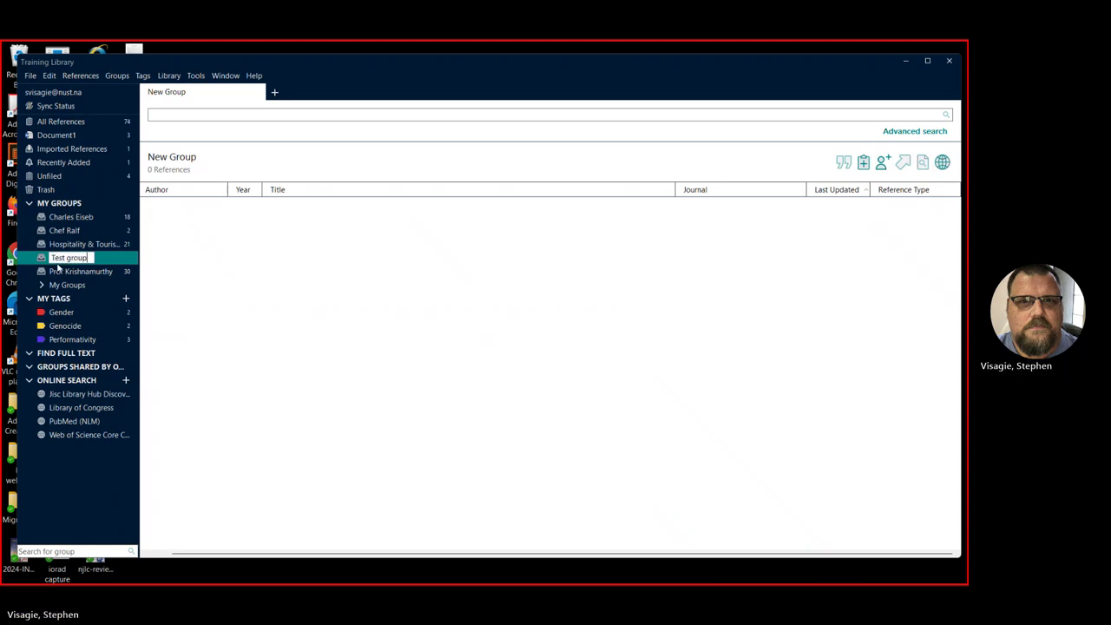
key(Return)
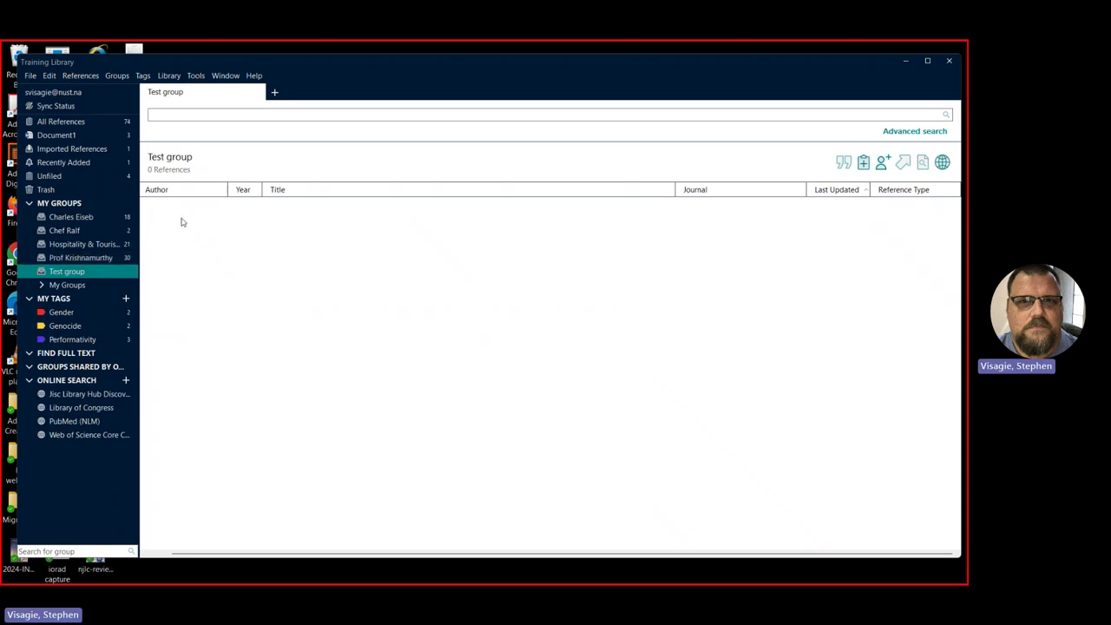
Add the imported reference "Mother tongue instructions as a human right" to Test group and show that group's contents.
click(55, 149)
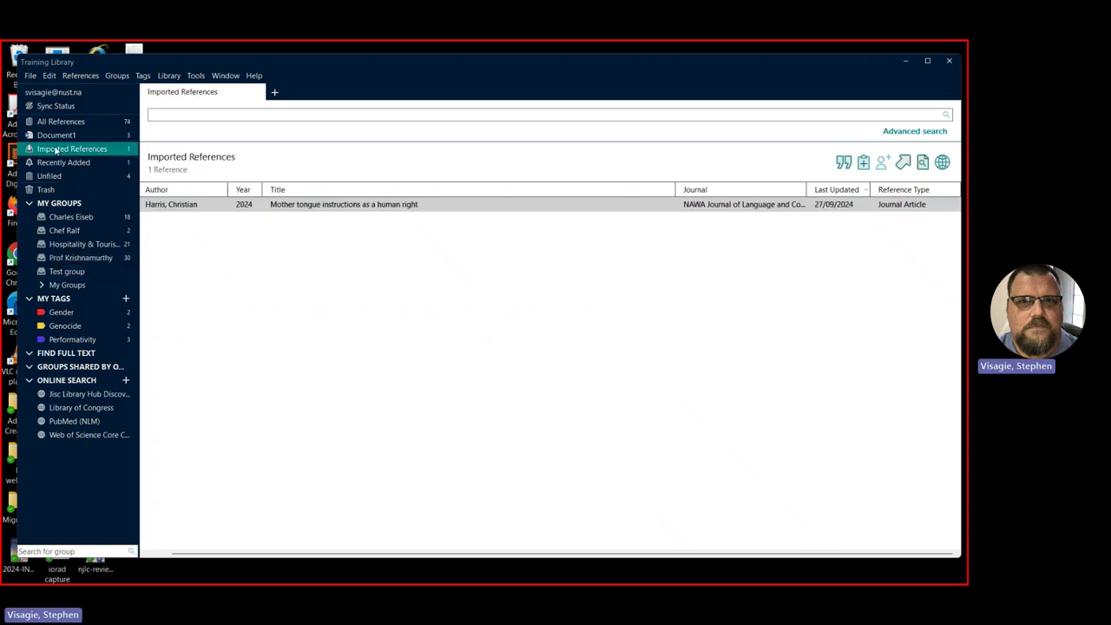
click(218, 209)
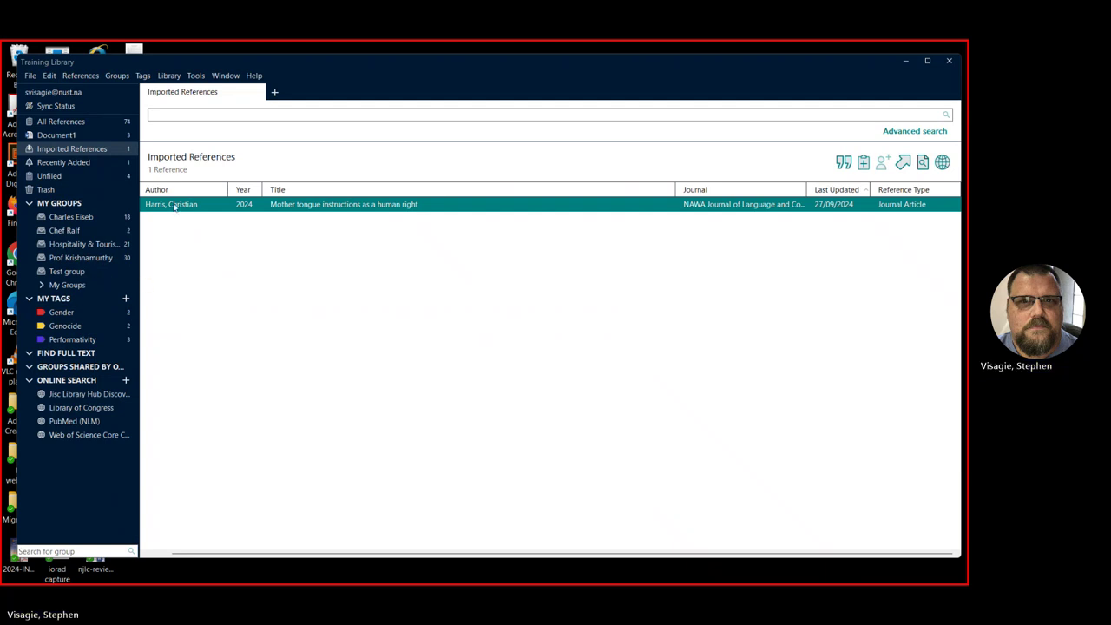
drag(175, 206, 108, 272)
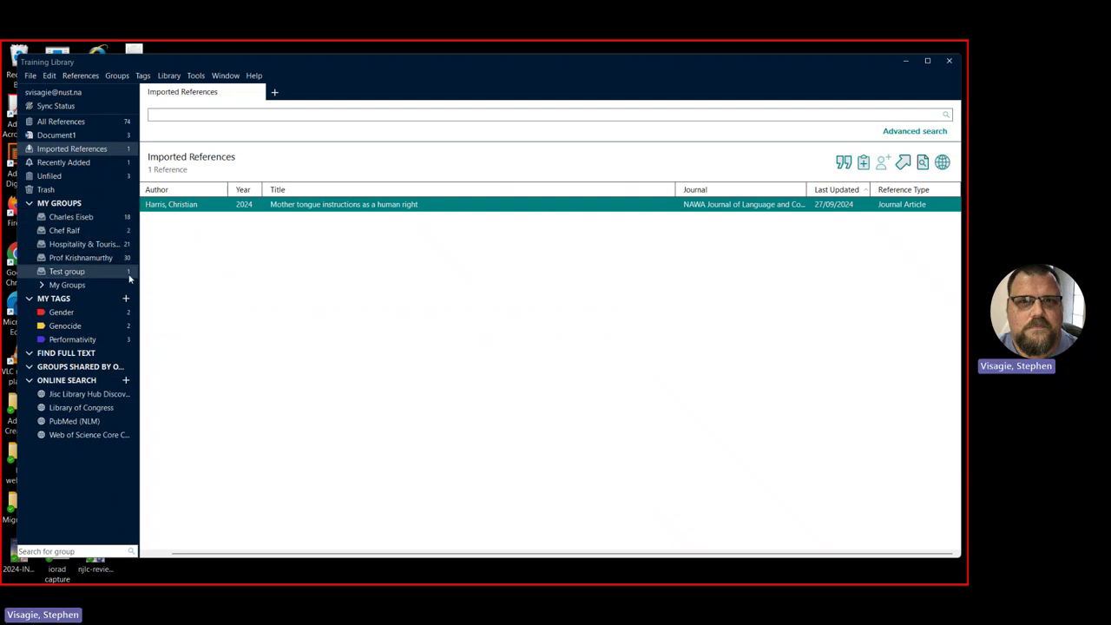
click(87, 271)
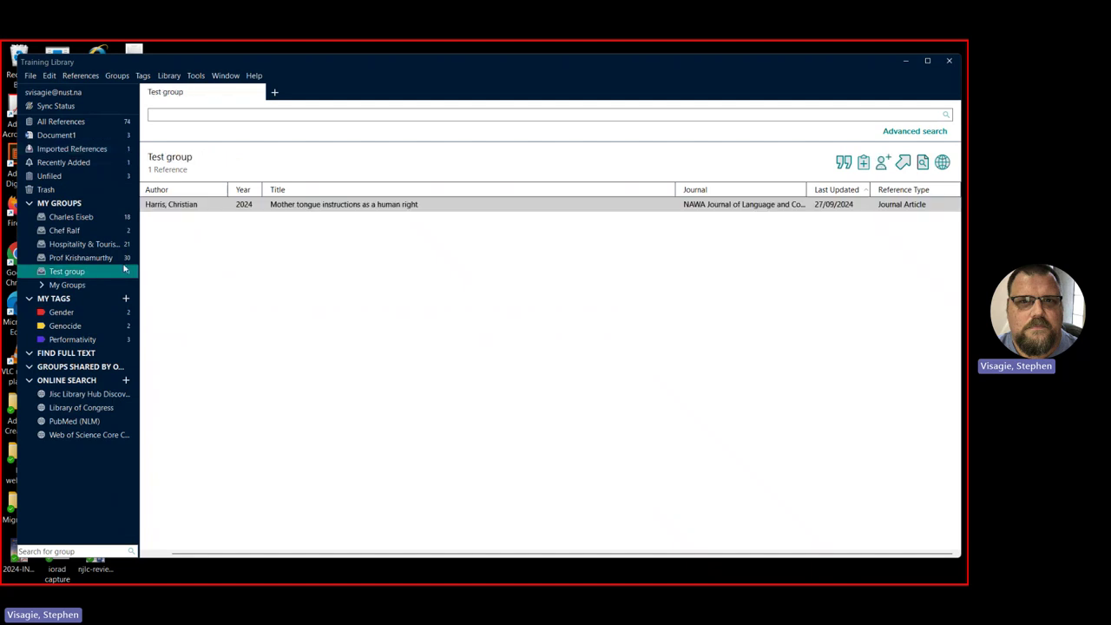
Examine the attached PDF and the reference fields of the article in Test group, closing the reference and minimizing EndNote when done.
click(328, 208)
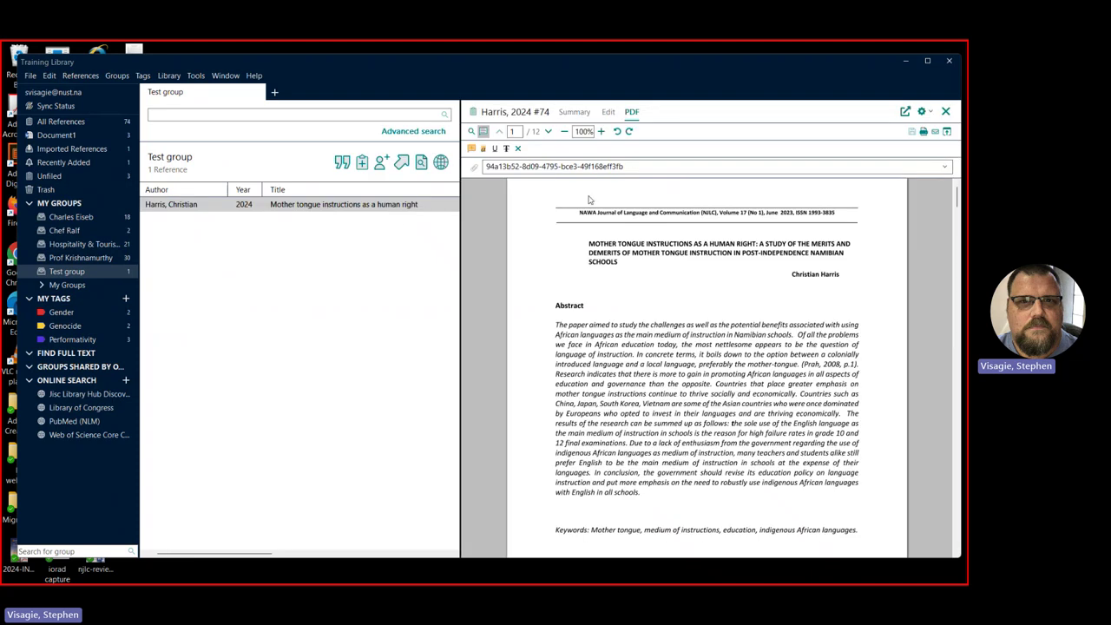
click(610, 114)
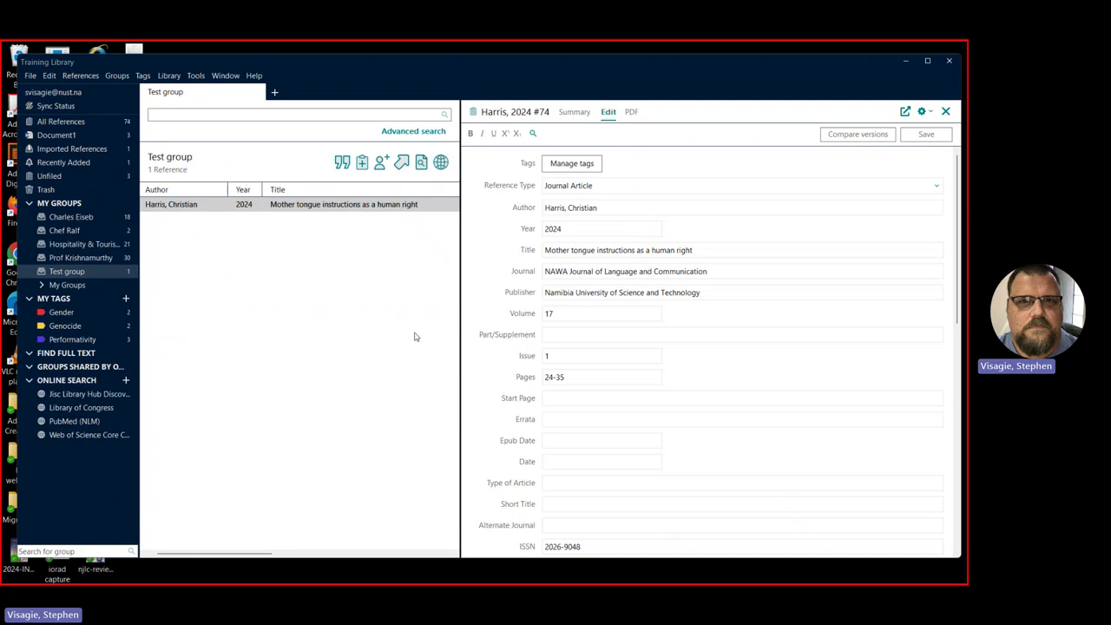
mouse_move(195, 577)
click(945, 114)
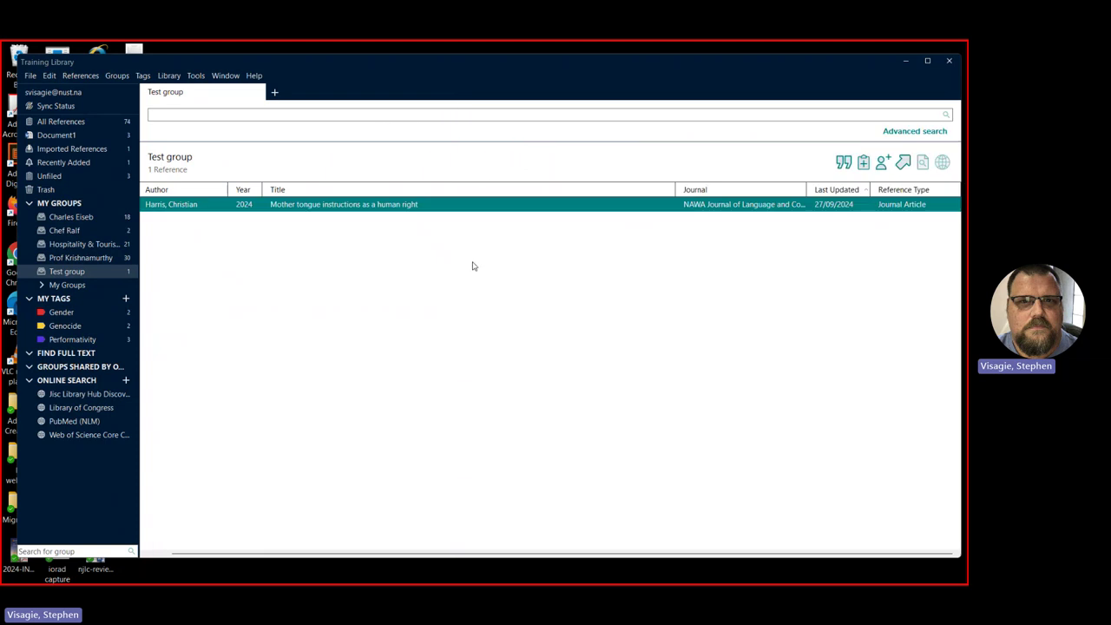
click(903, 62)
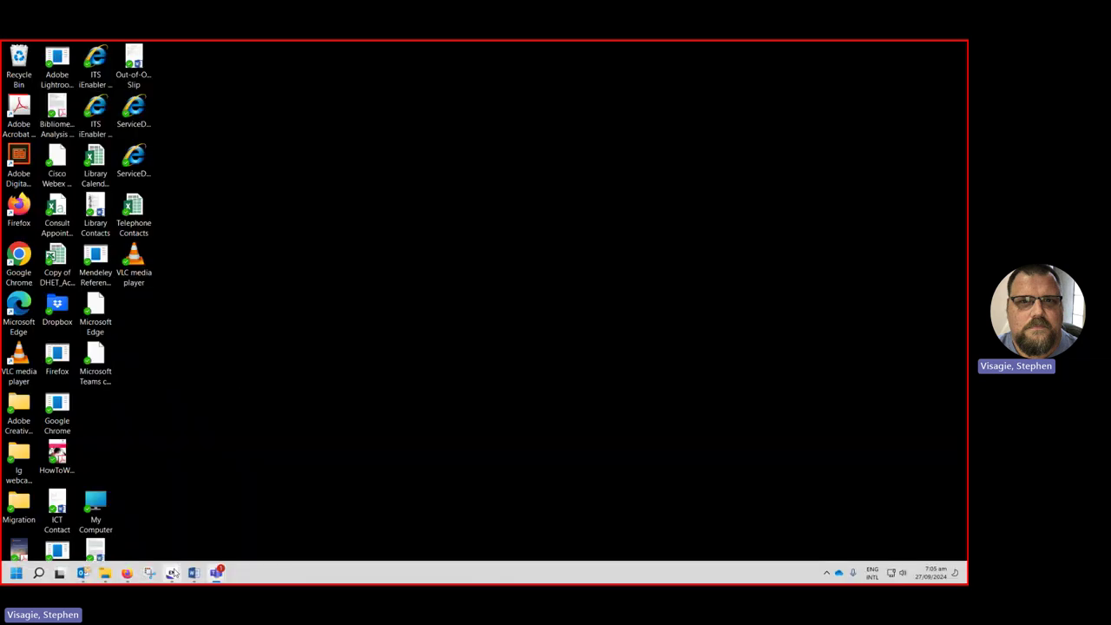
click(171, 573)
click(172, 573)
click(127, 573)
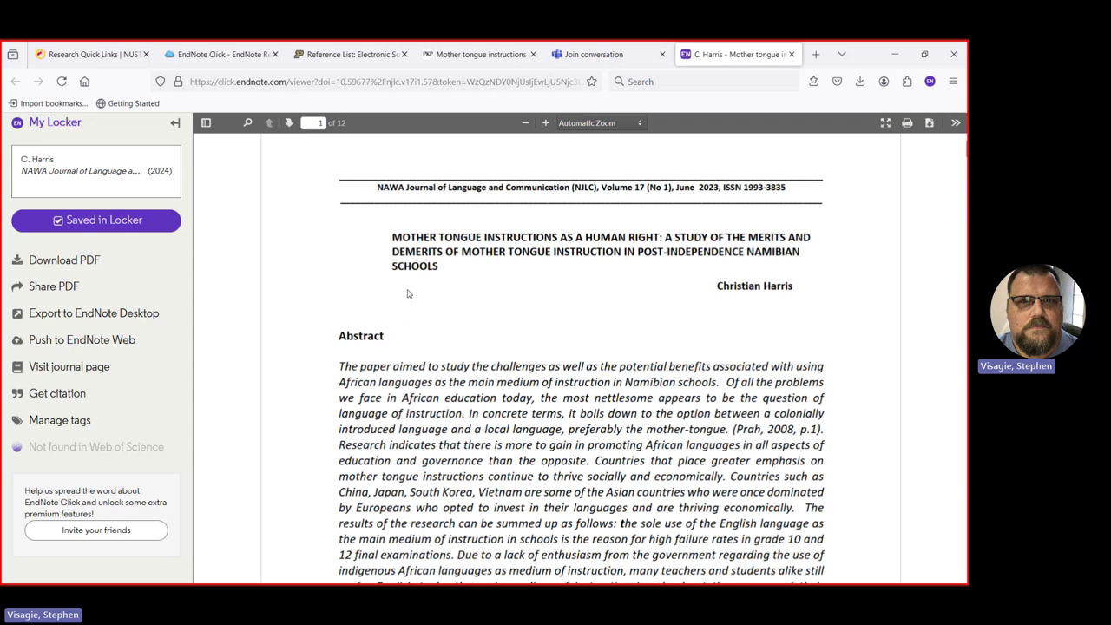
click(893, 59)
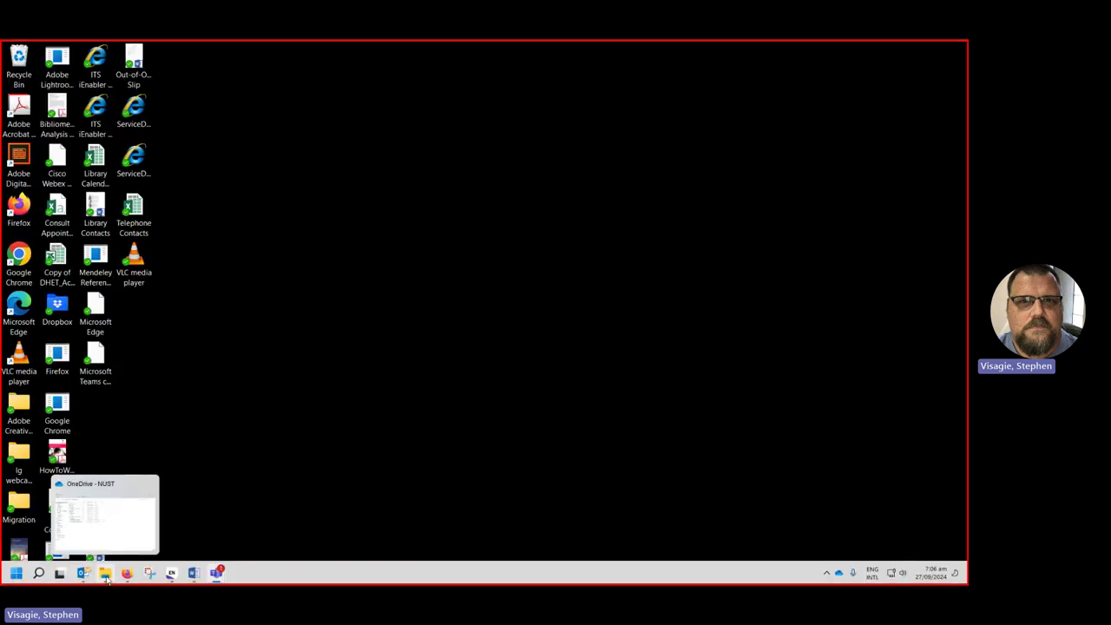
Switch to File Explorer and open the professor's folder inside Clients in the OneDrive Documents folder.
click(106, 580)
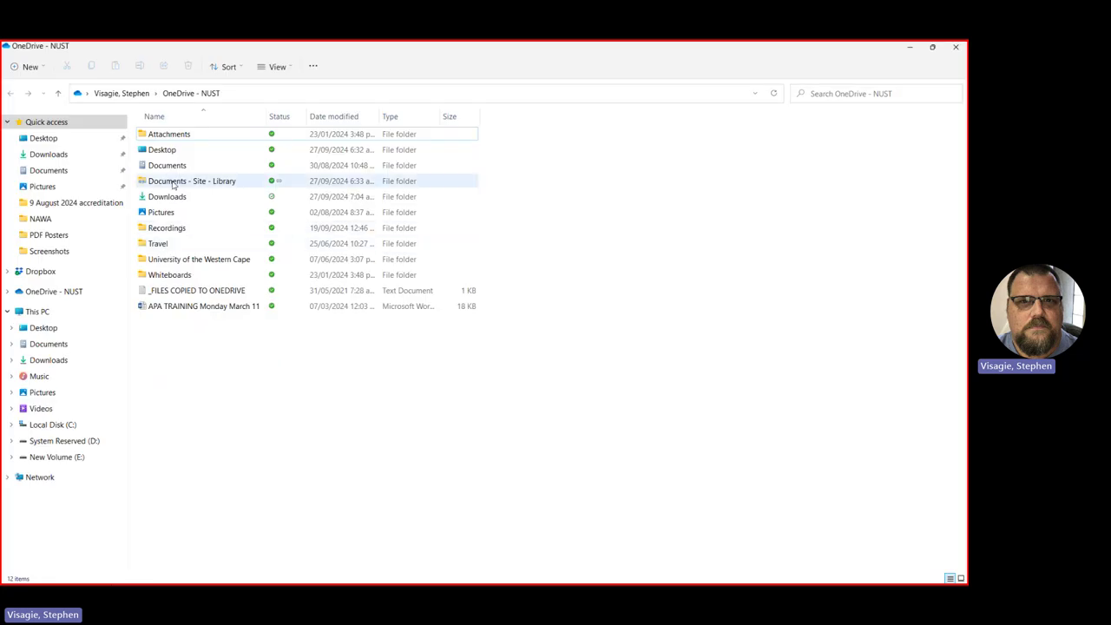
click(171, 170)
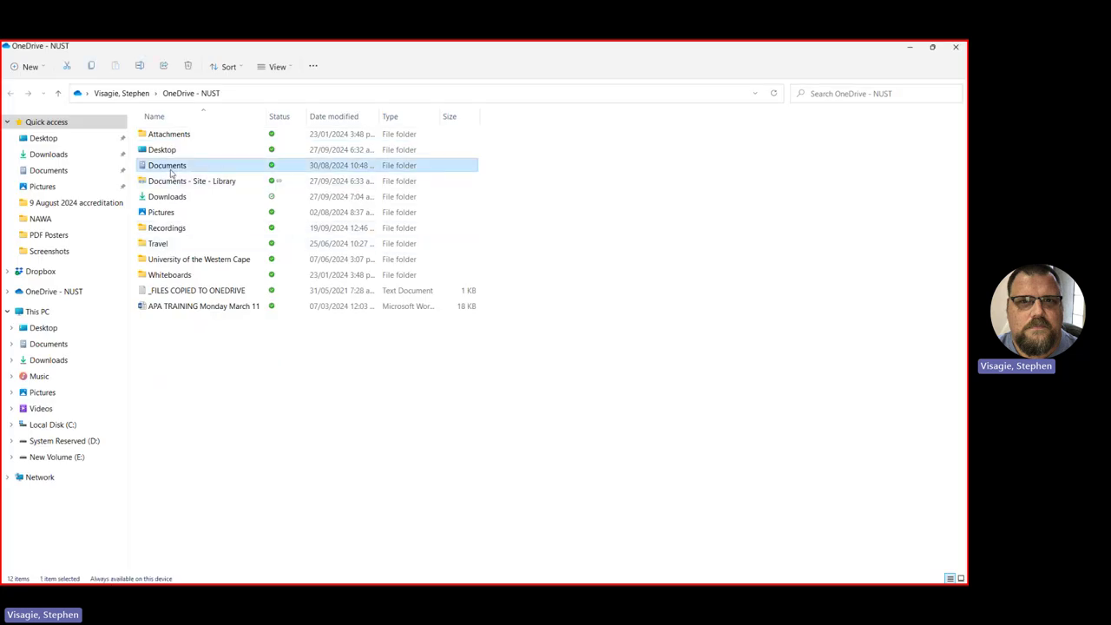
double_click(173, 170)
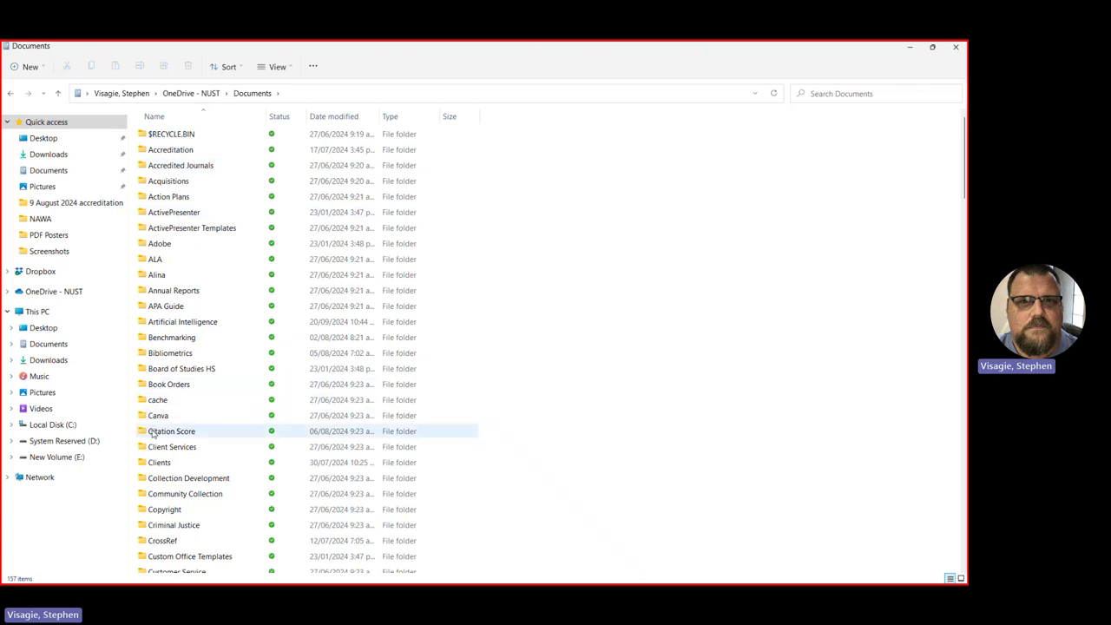
double_click(159, 463)
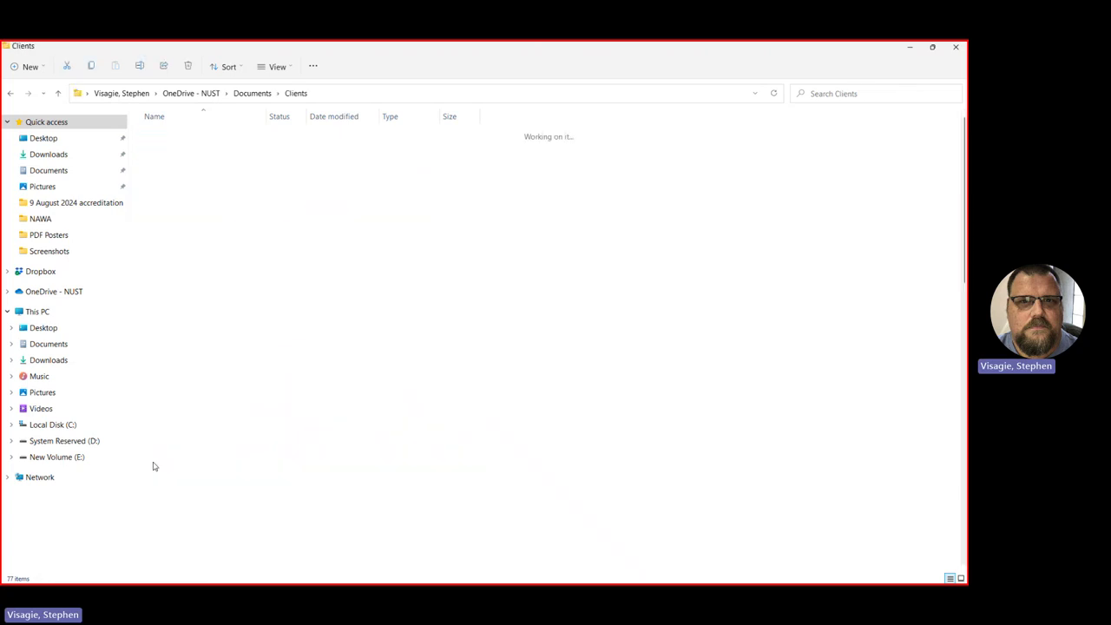
scroll(213, 385, down, 8)
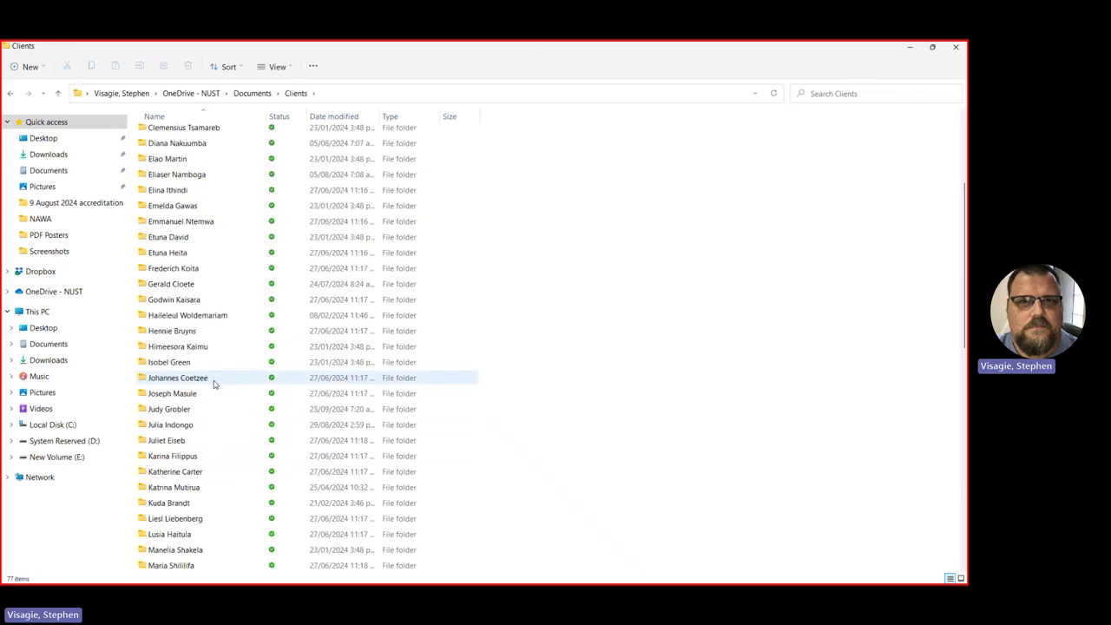
scroll(214, 383, down, 8)
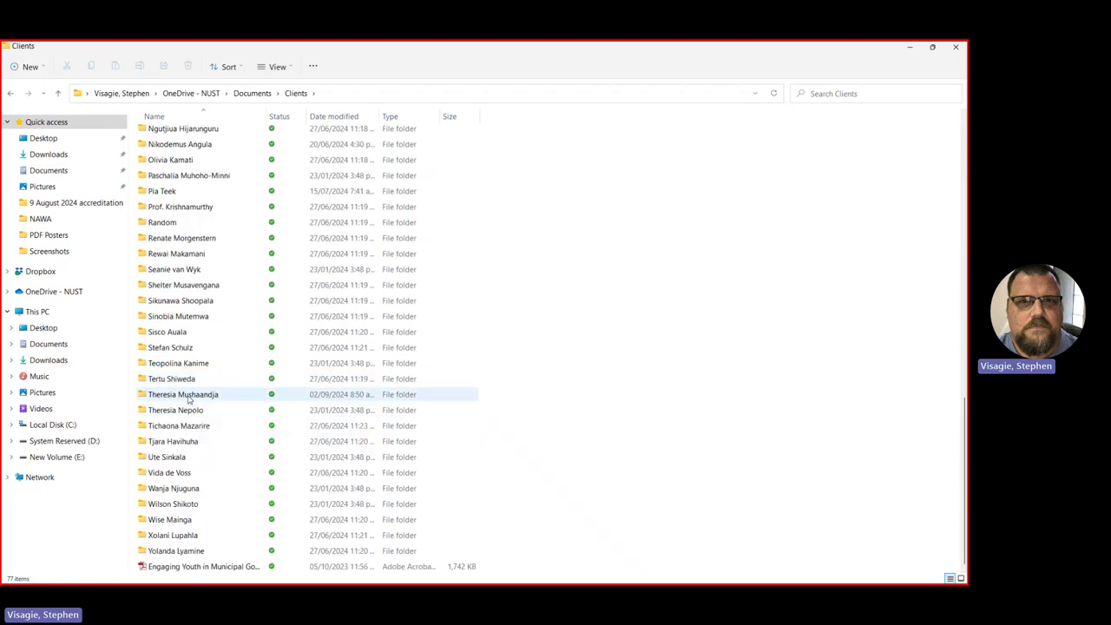
click(164, 206)
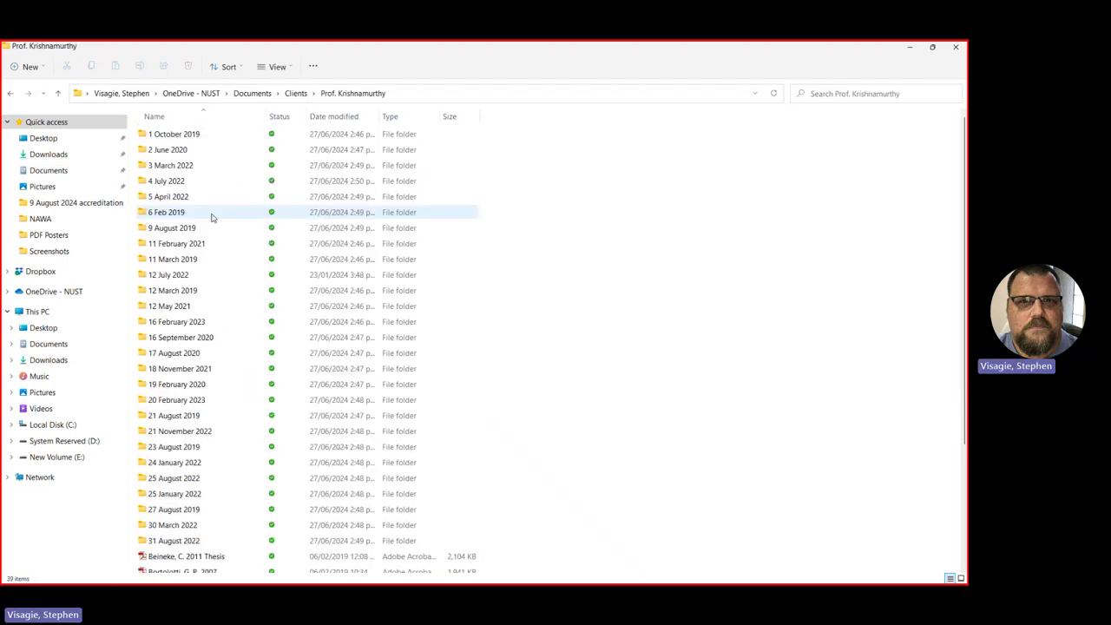
Inspect the PDFs in the professor's "11 March 2019" subfolder with a wider Name column, minimizing File Explorer when done.
double_click(175, 275)
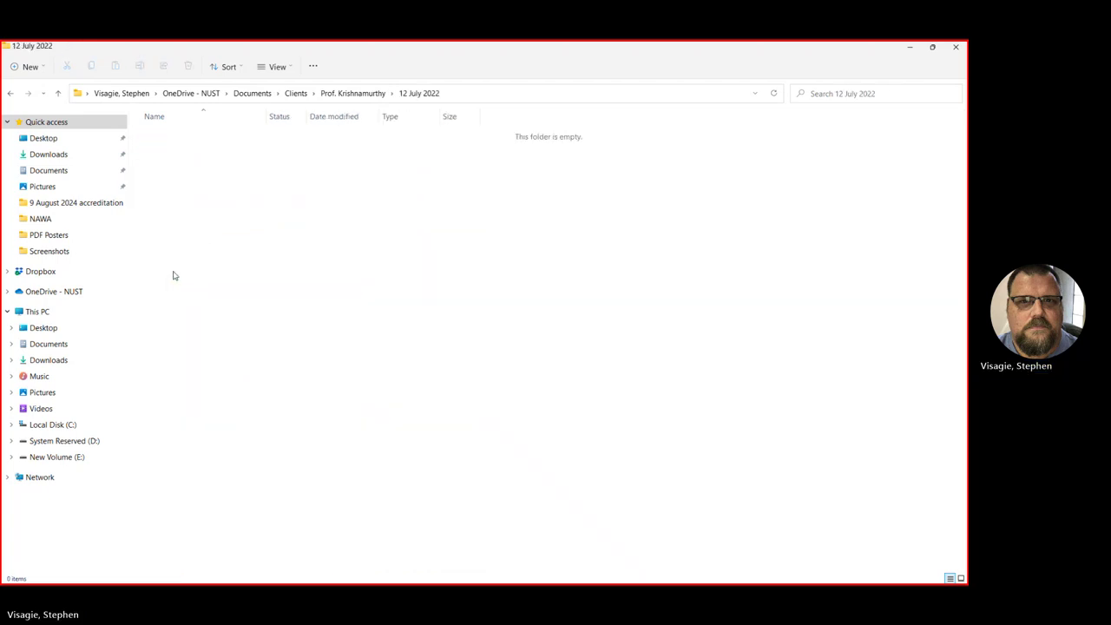
click(352, 94)
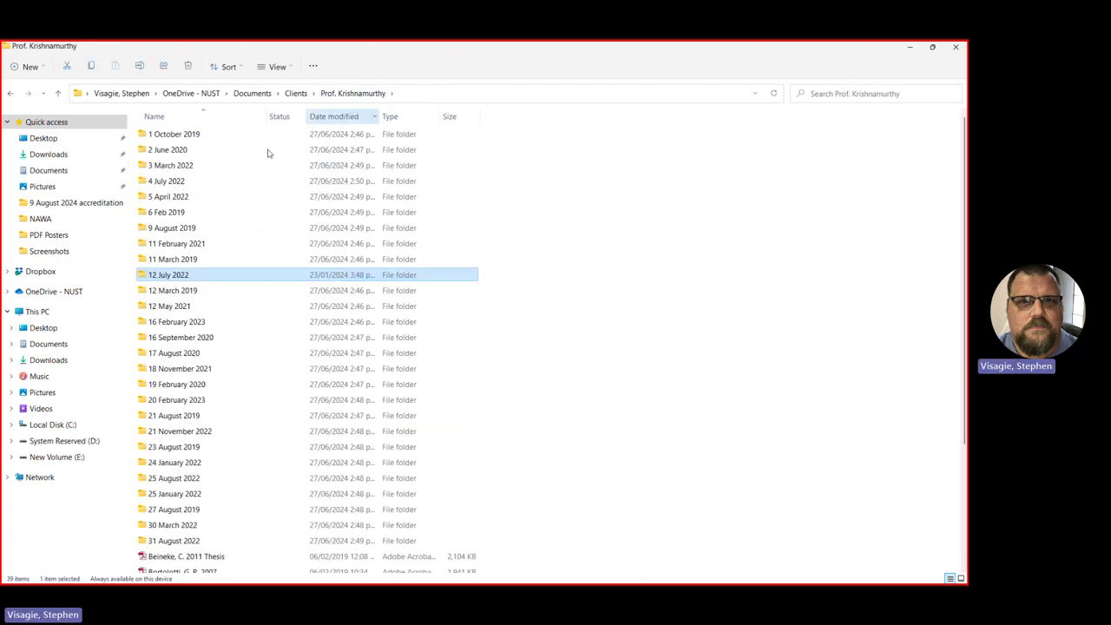
double_click(172, 259)
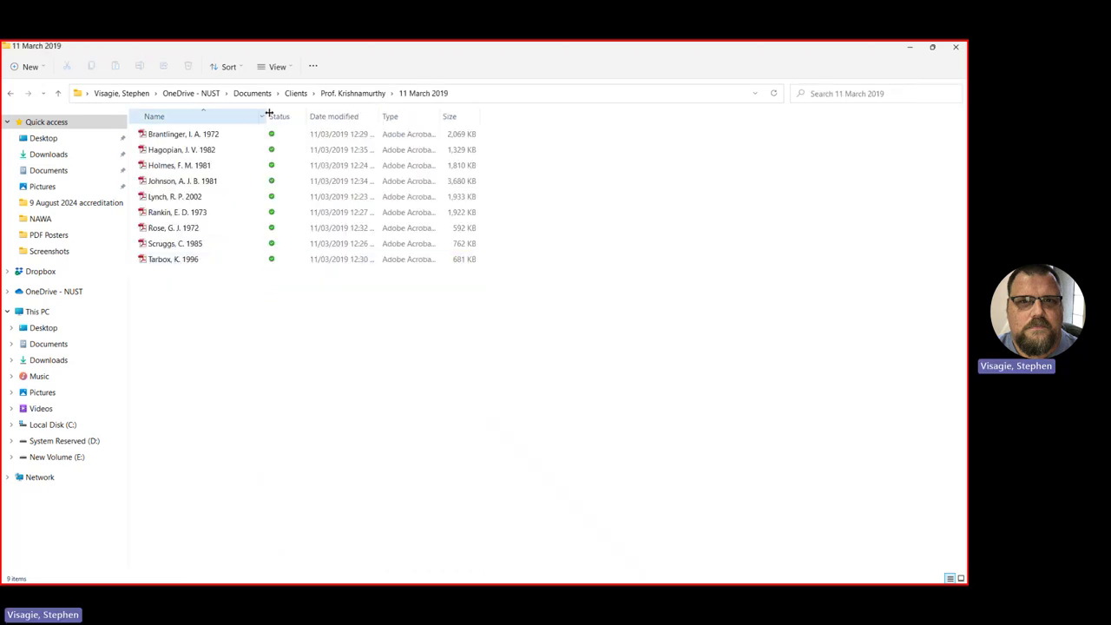
drag(266, 116, 339, 116)
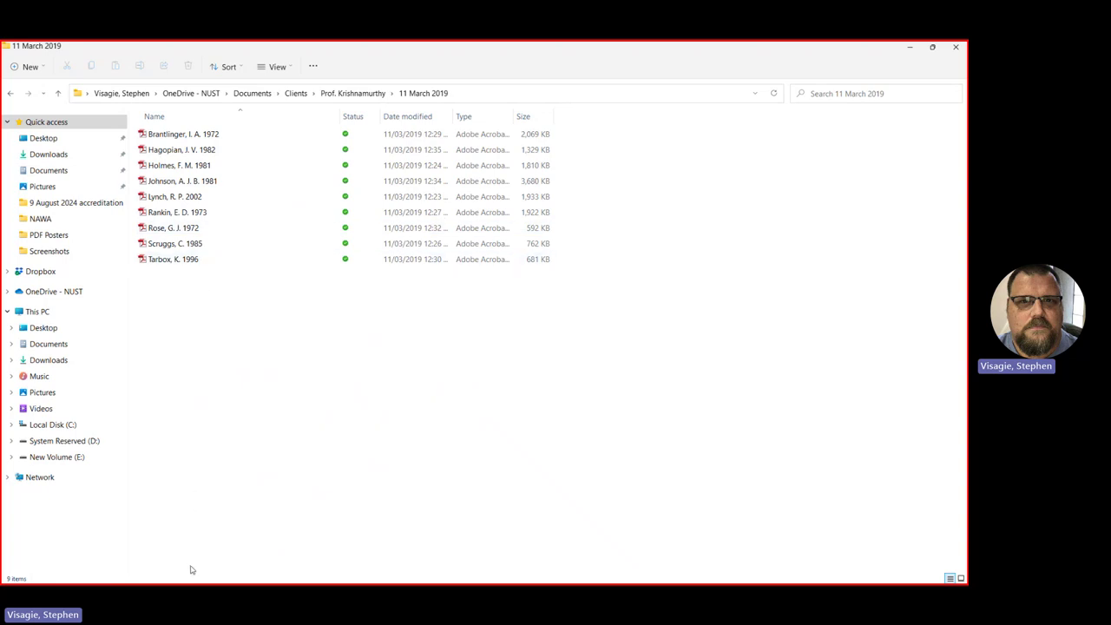
click(909, 48)
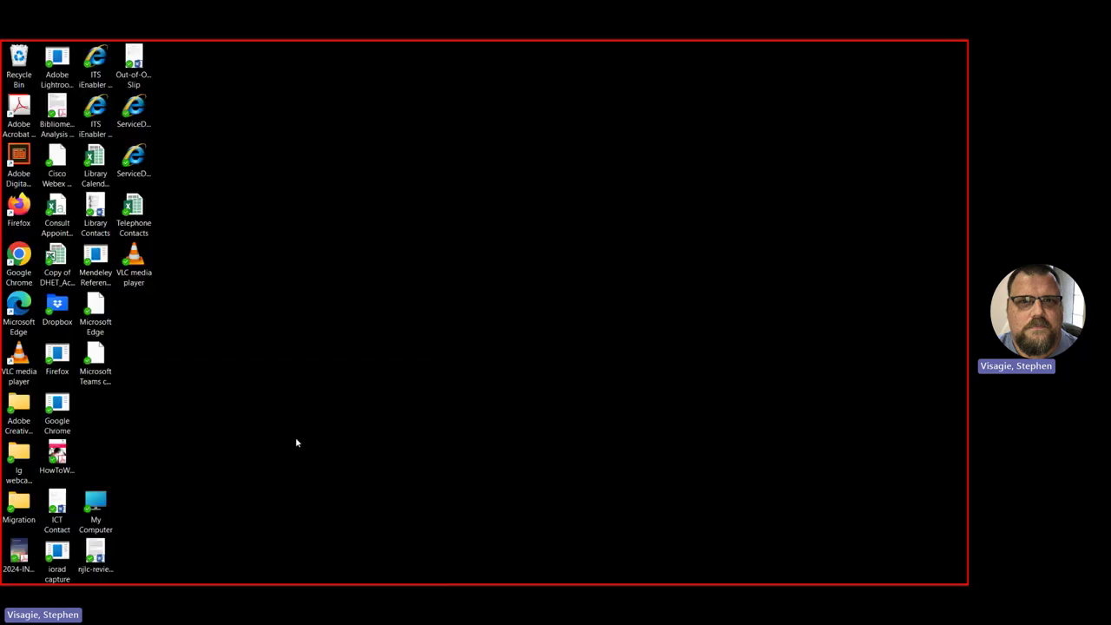
Switch to EndNote, start a folder import into Training Library and begin browsing for the source folder.
click(171, 573)
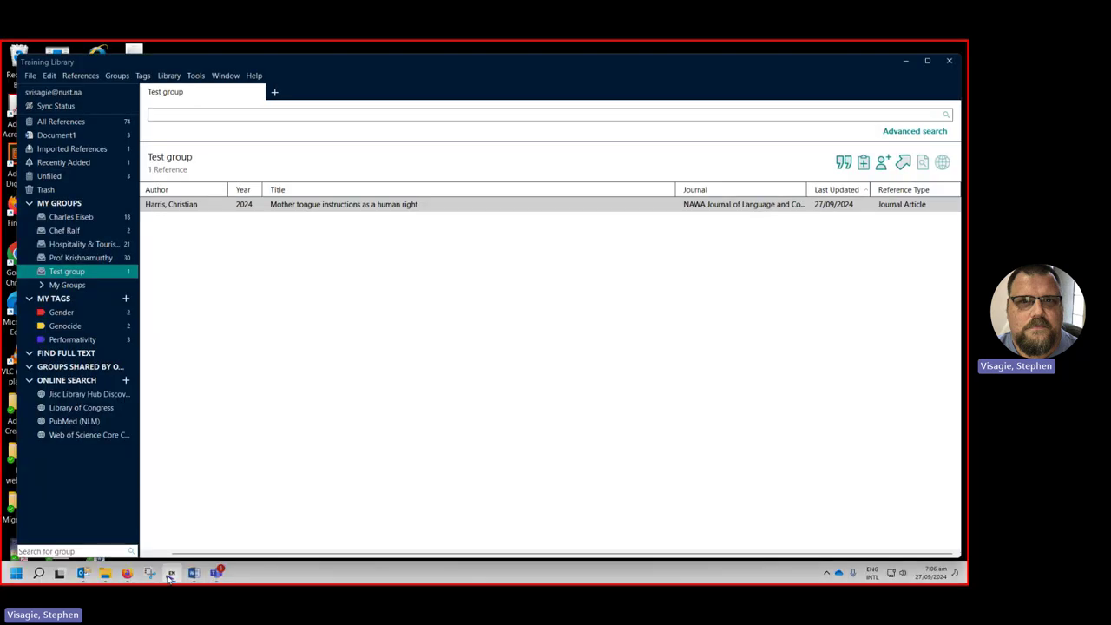
click(31, 77)
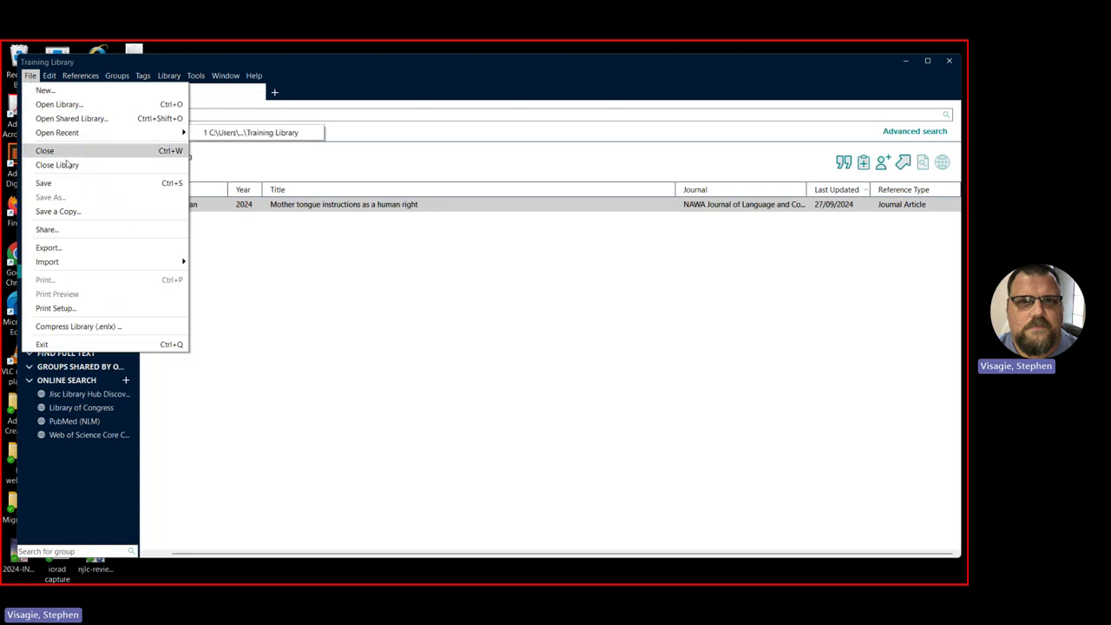
mouse_move(62, 263)
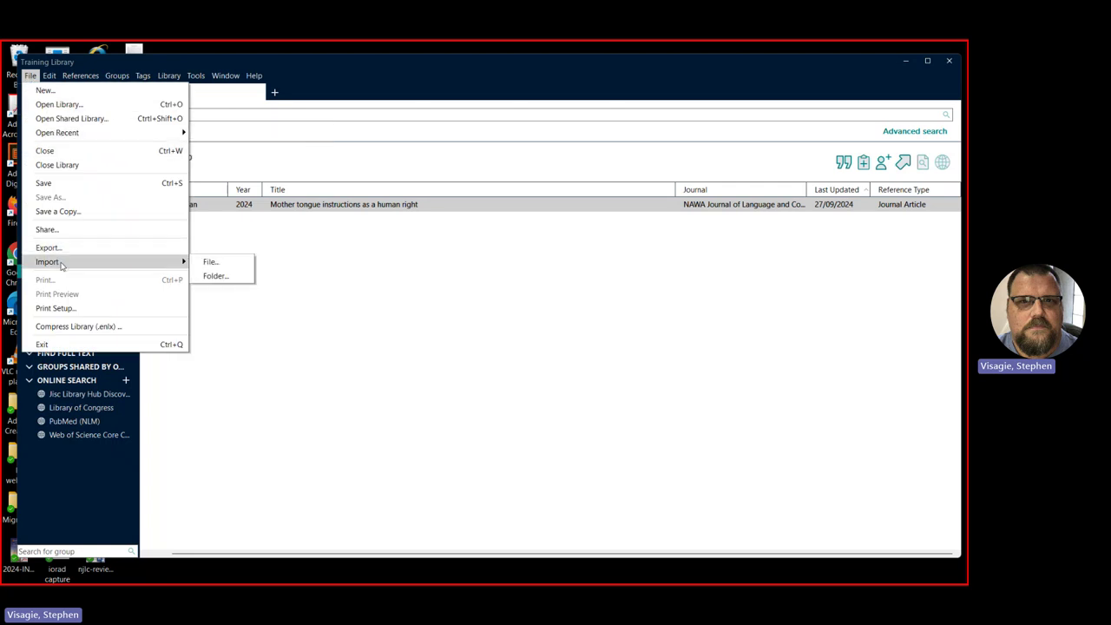
click(210, 277)
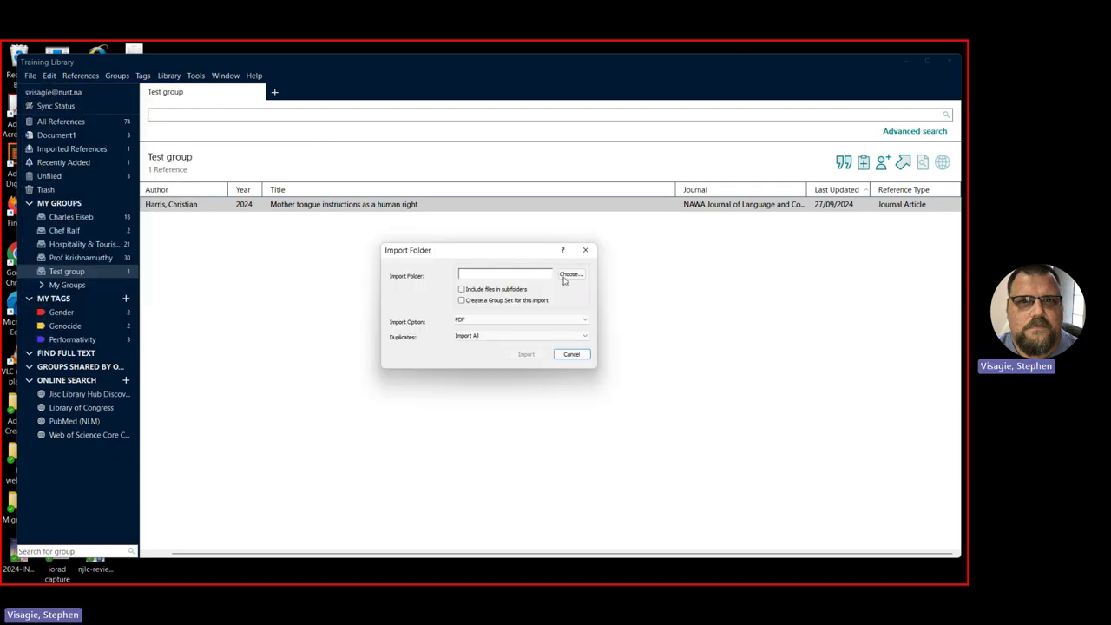
click(569, 274)
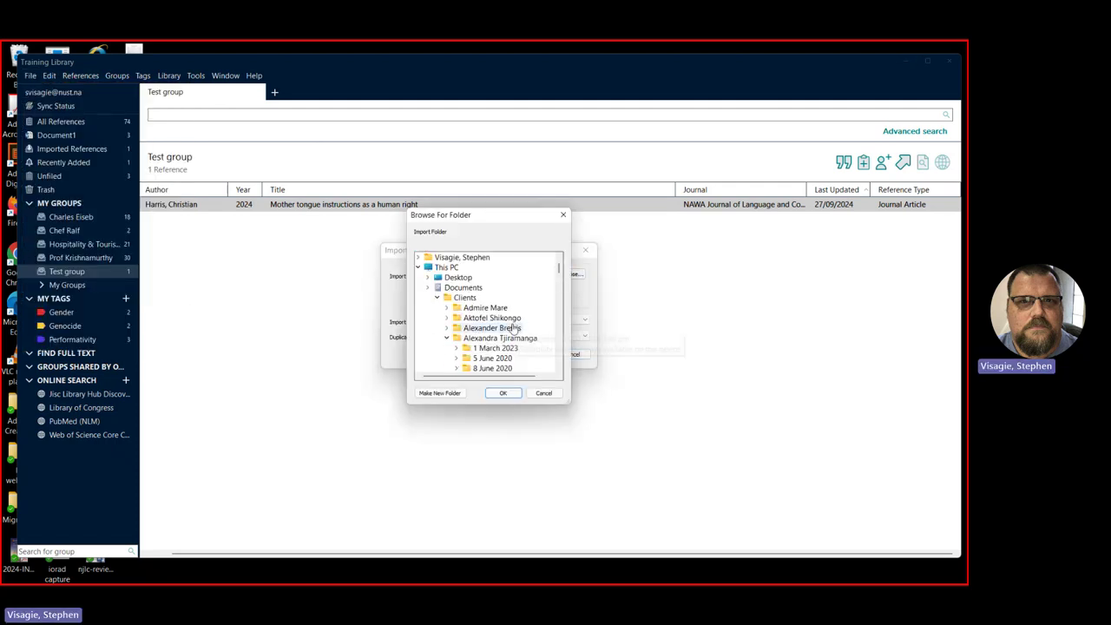
Choose the professor's "11 March 2019" folder under Clients and import its files as PDF with duplicates set to Import All.
scroll(514, 328, down, 1)
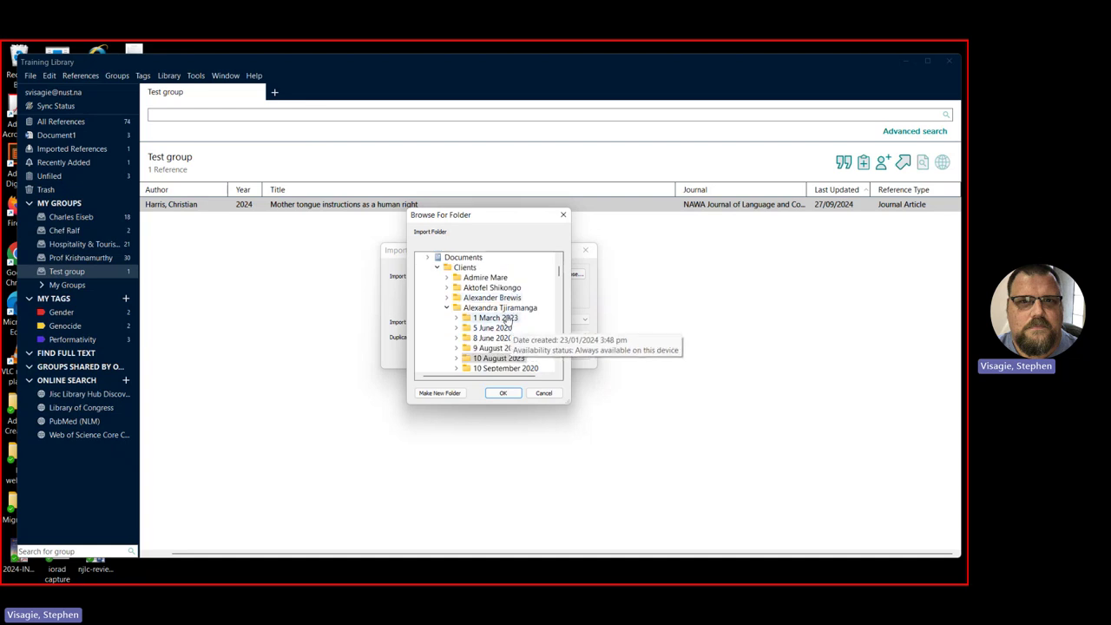
scroll(503, 317, down, 2)
scroll(499, 304, up, 2)
scroll(495, 297, down, 1)
scroll(493, 295, down, 10)
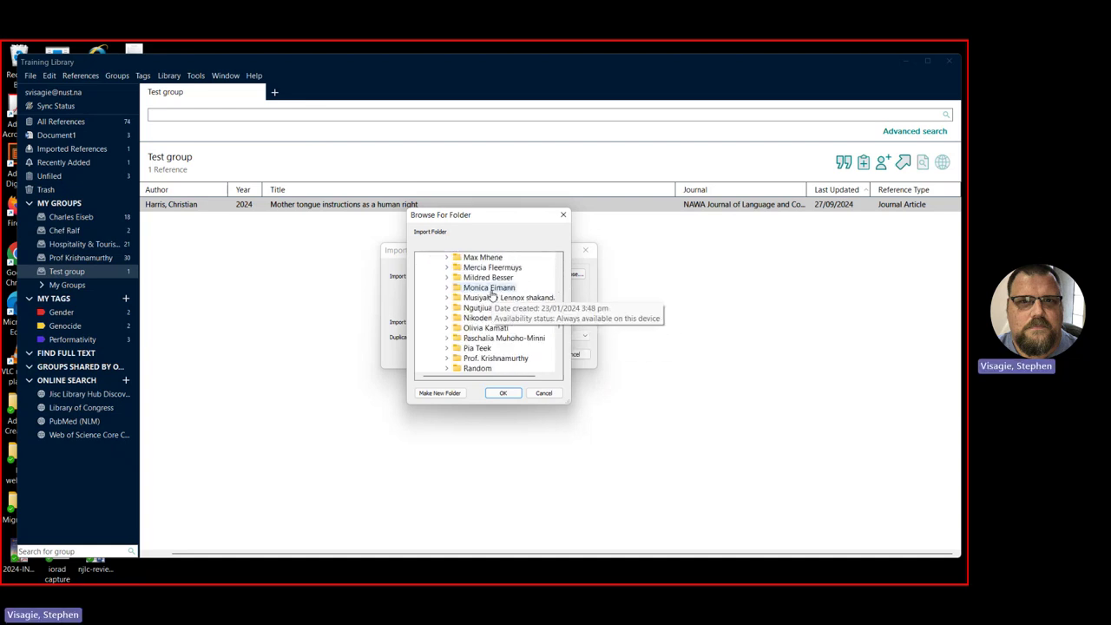
scroll(492, 297, down, 12)
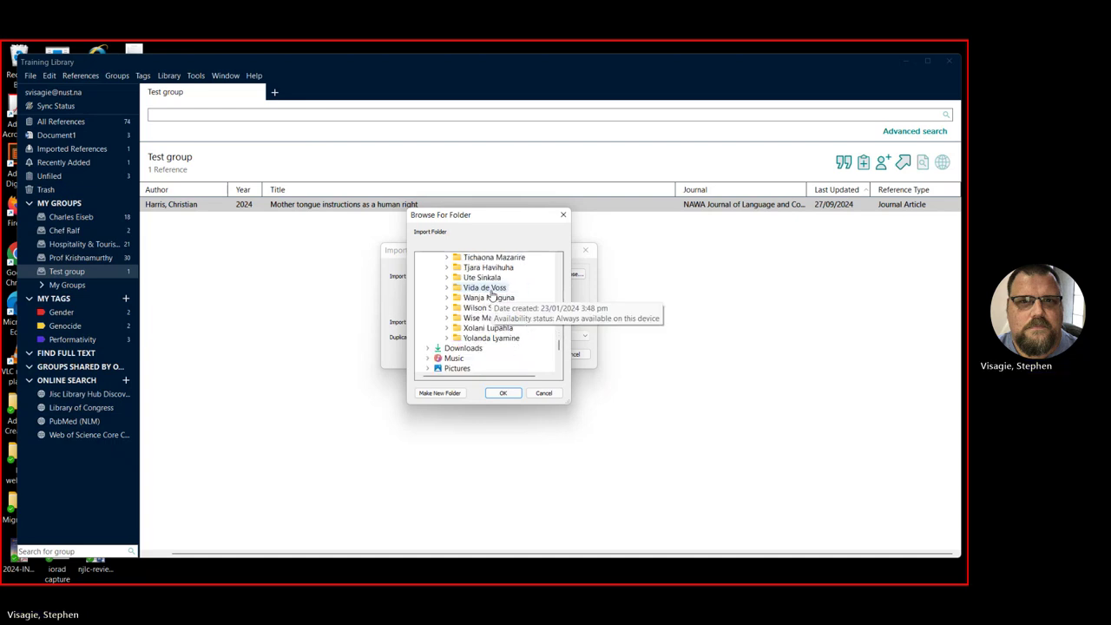
scroll(492, 296, up, 3)
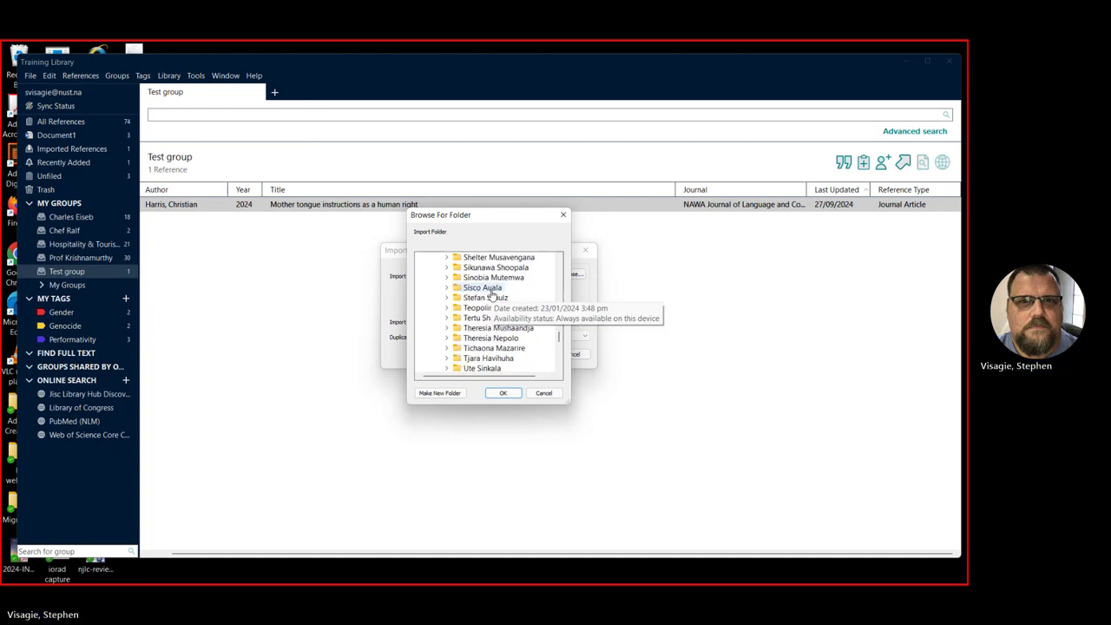
scroll(492, 296, up, 2)
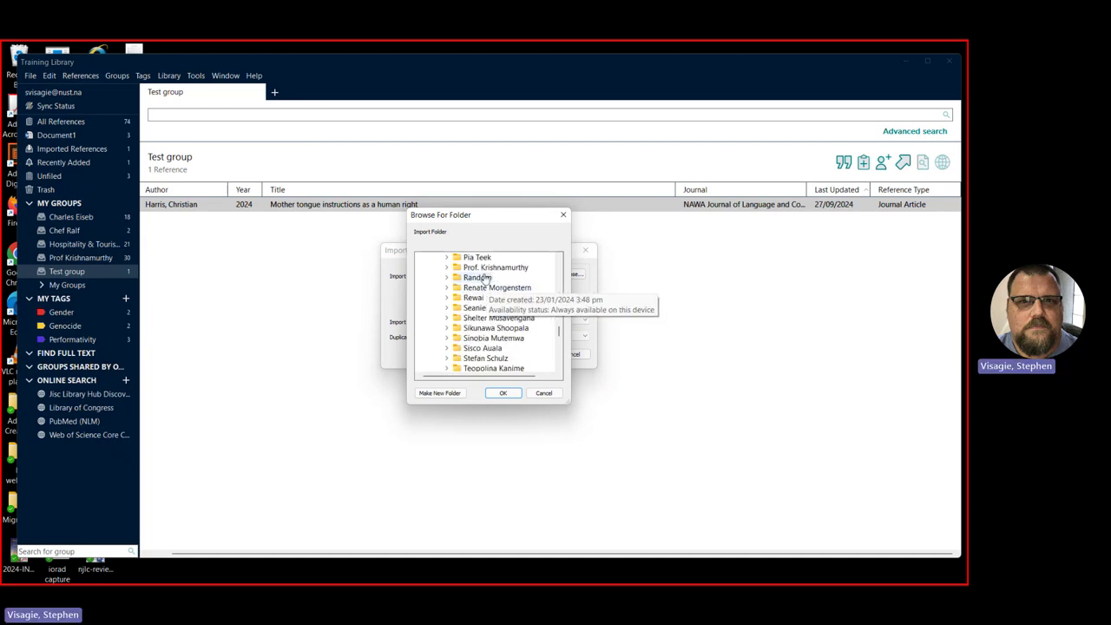
click(447, 268)
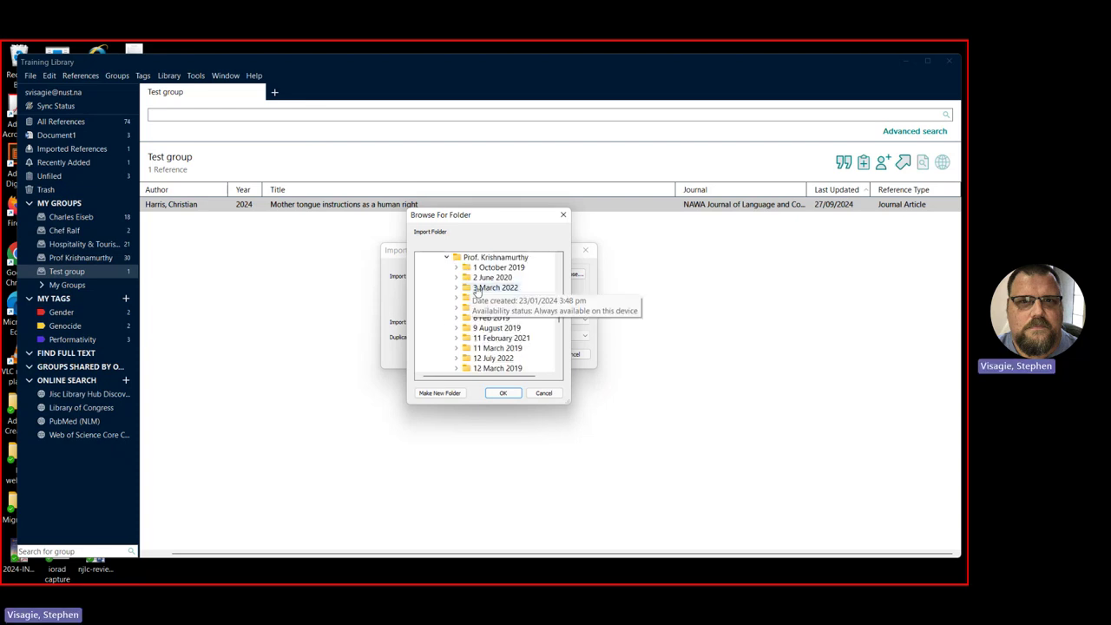
click(500, 350)
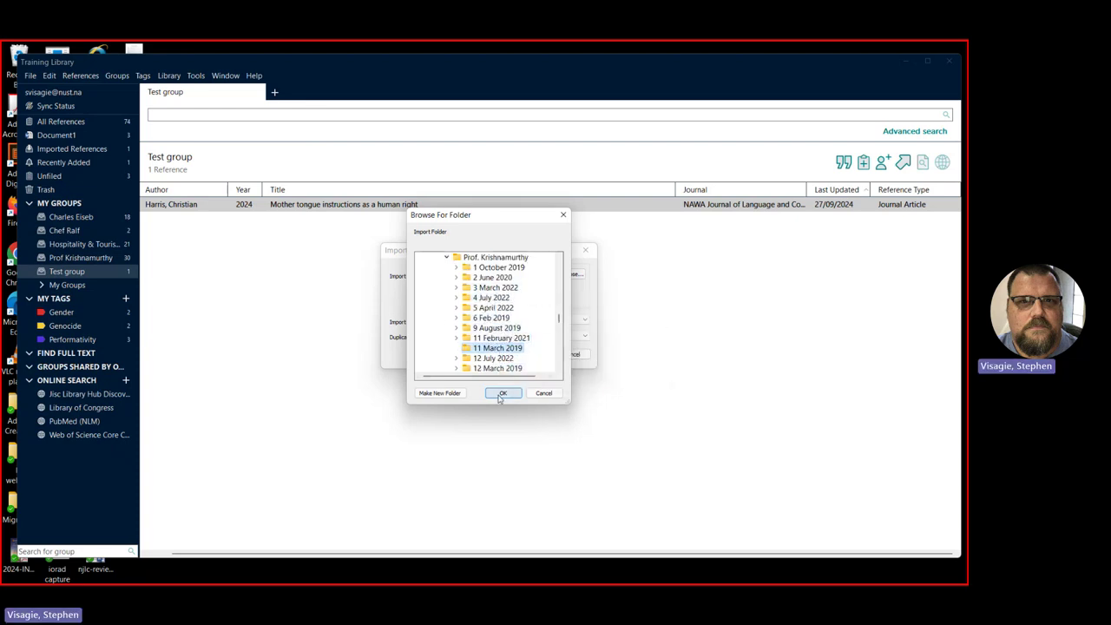
click(501, 395)
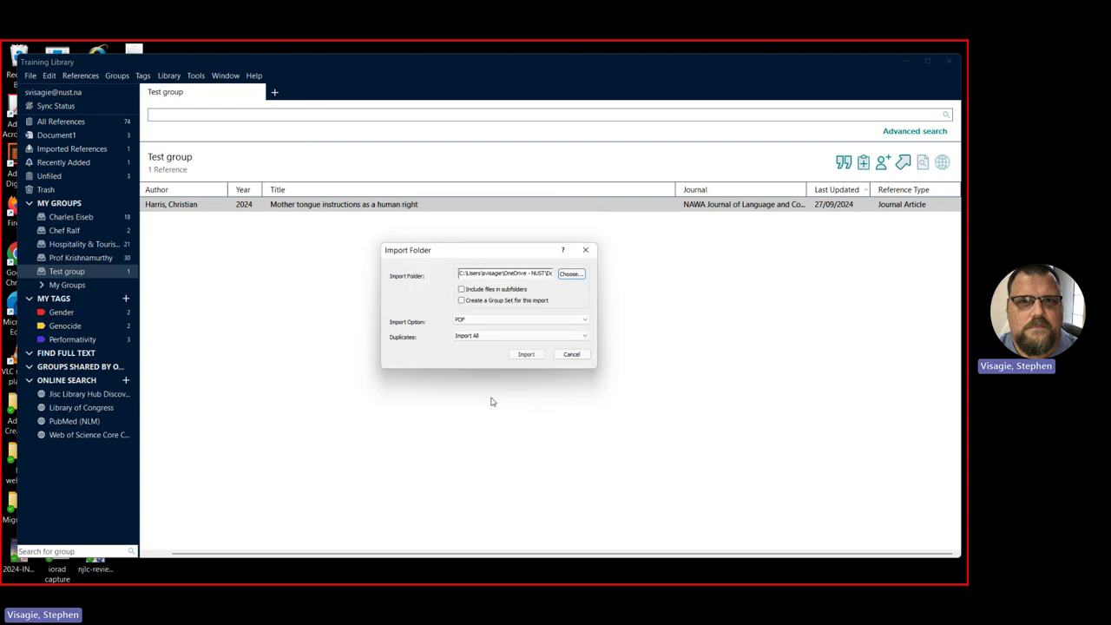
click(525, 355)
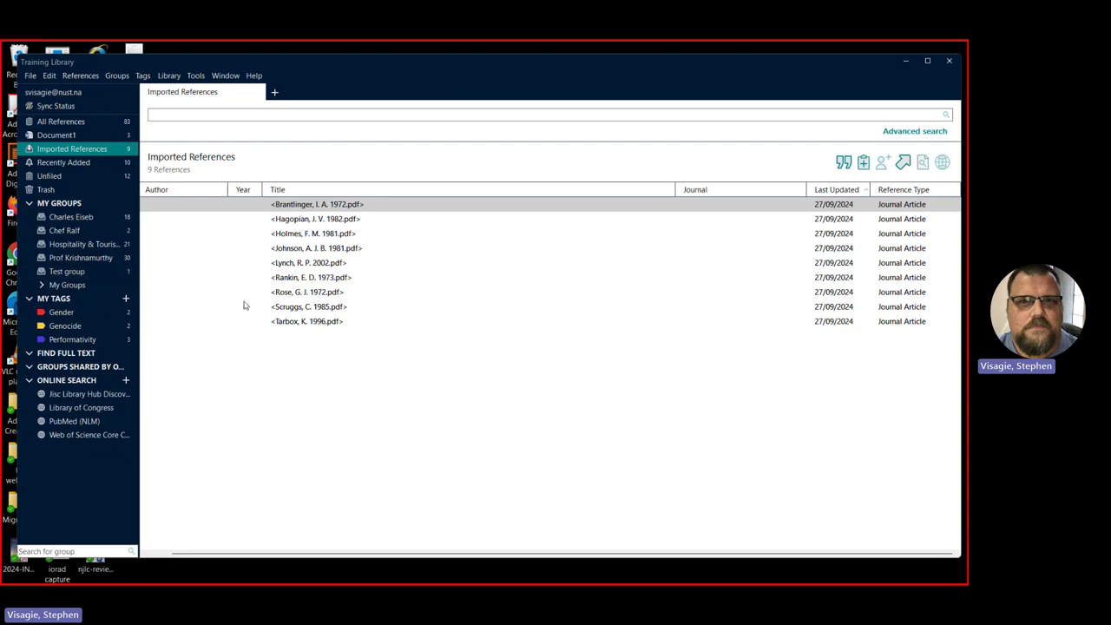
Add all newly imported PDF references to the professor's group and review that group's reference list.
drag(301, 348, 293, 207)
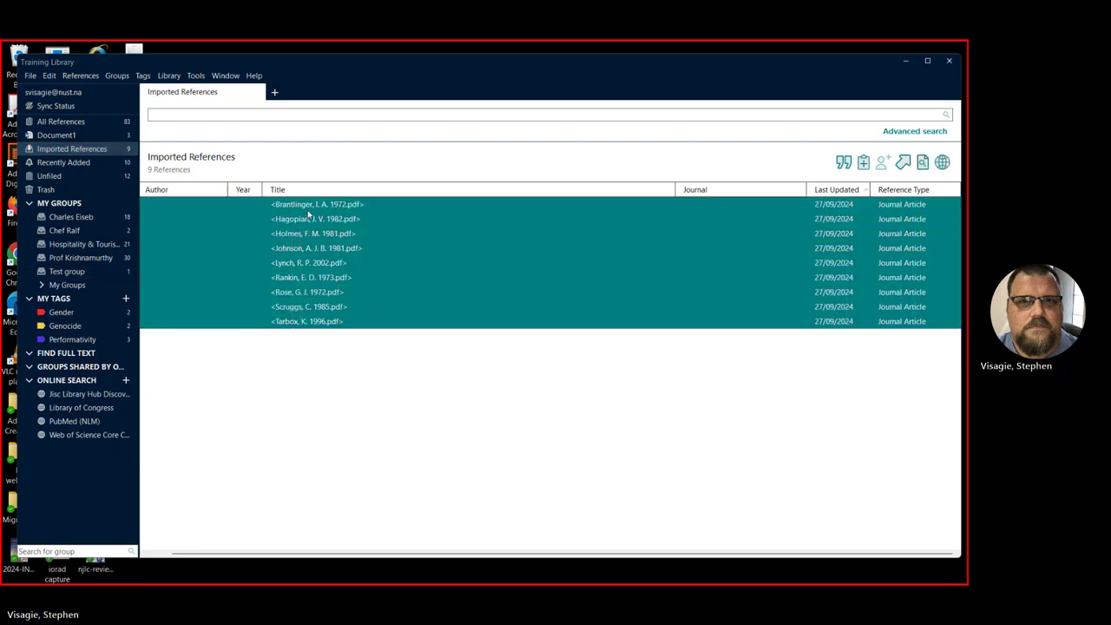
drag(317, 207, 108, 263)
click(100, 260)
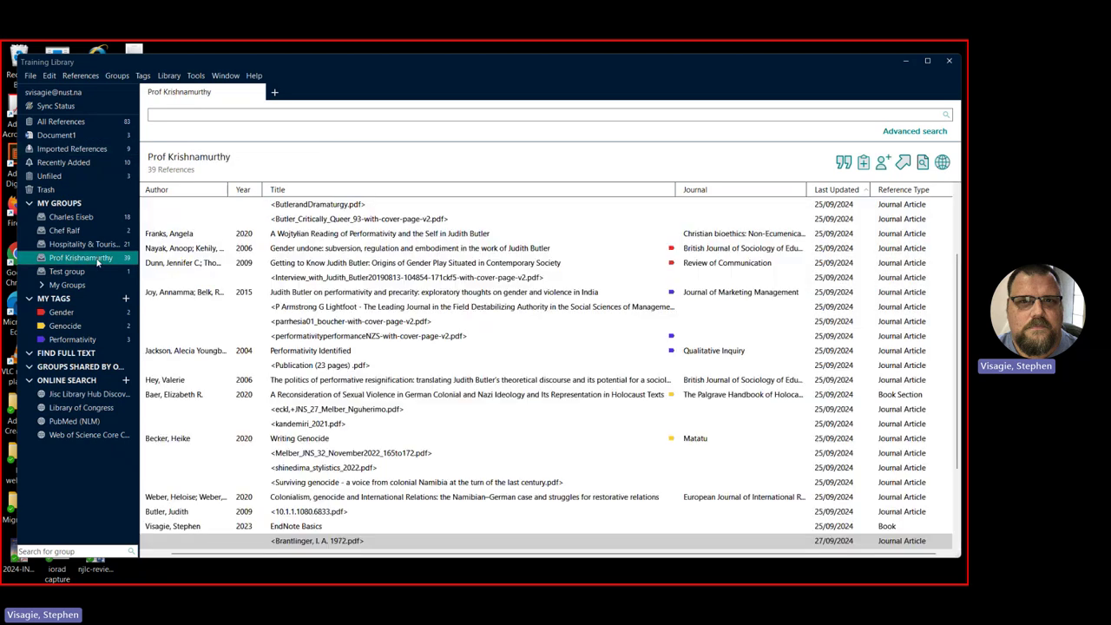
scroll(369, 220, down, 3)
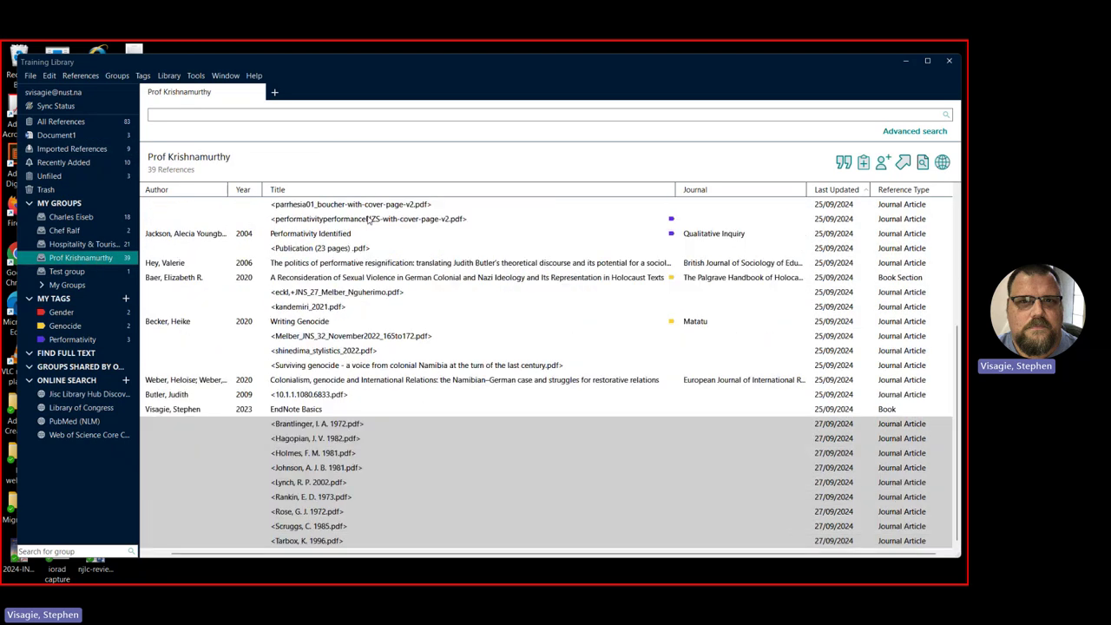
click(385, 427)
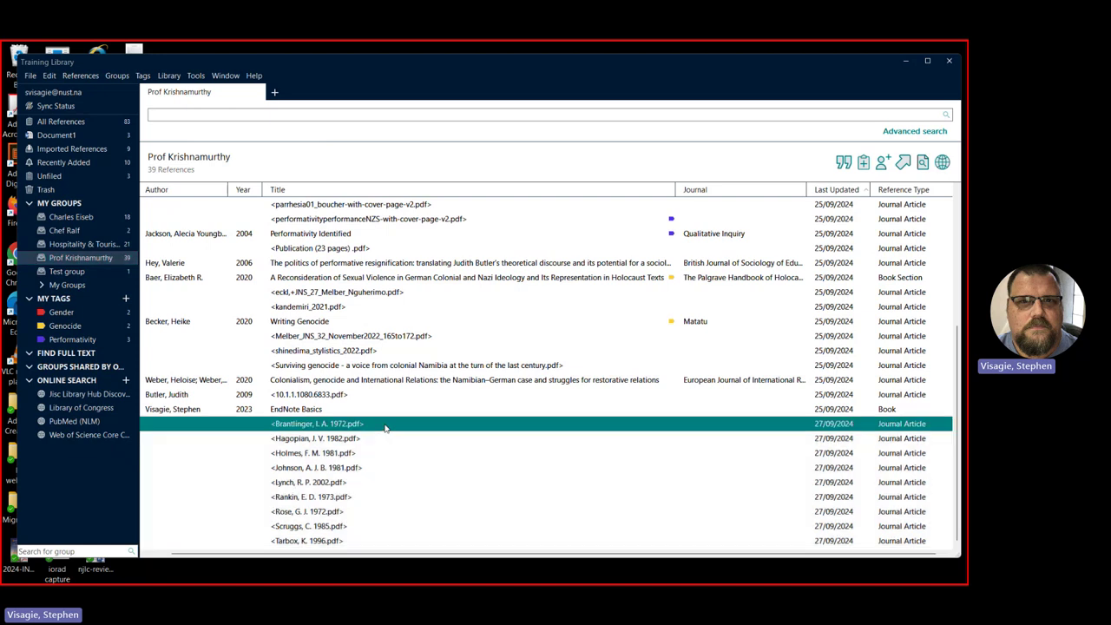
scroll(398, 405, up, 1)
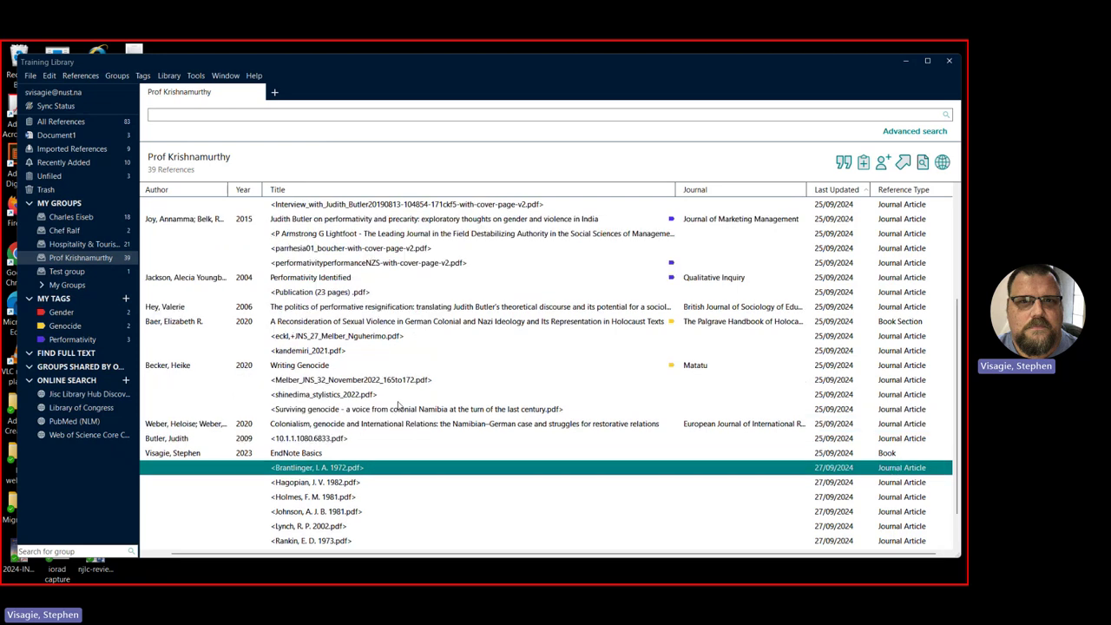
scroll(399, 405, down, 1)
scroll(398, 405, up, 1)
scroll(398, 405, up, 4)
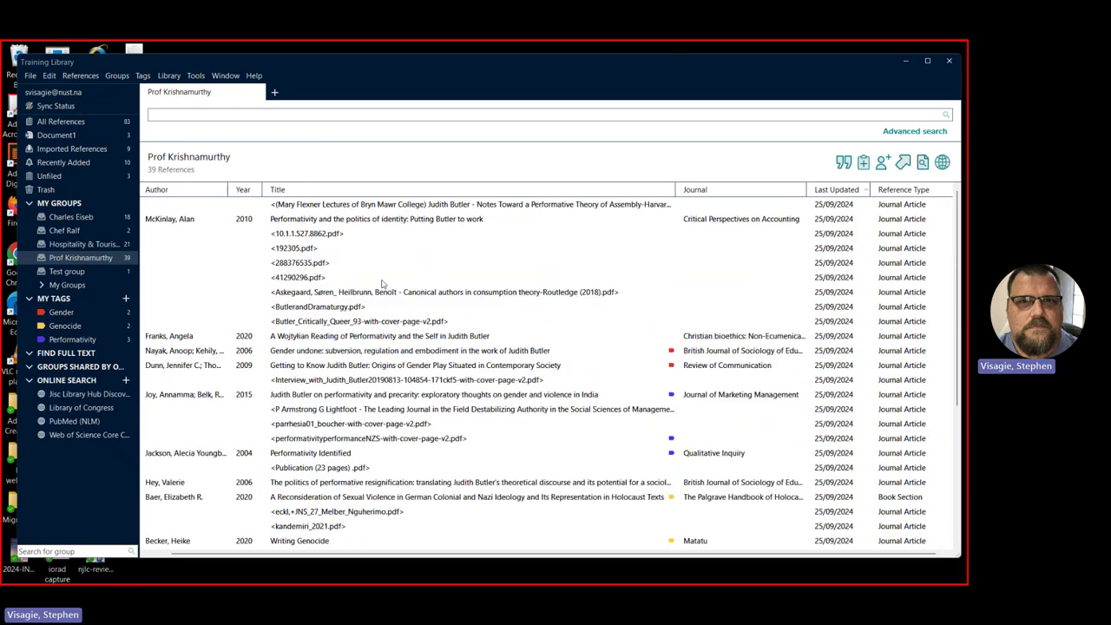
Inspect the fields of PDF-only references in the professor's group and show the attached PDF of "288376535.pdf".
click(332, 295)
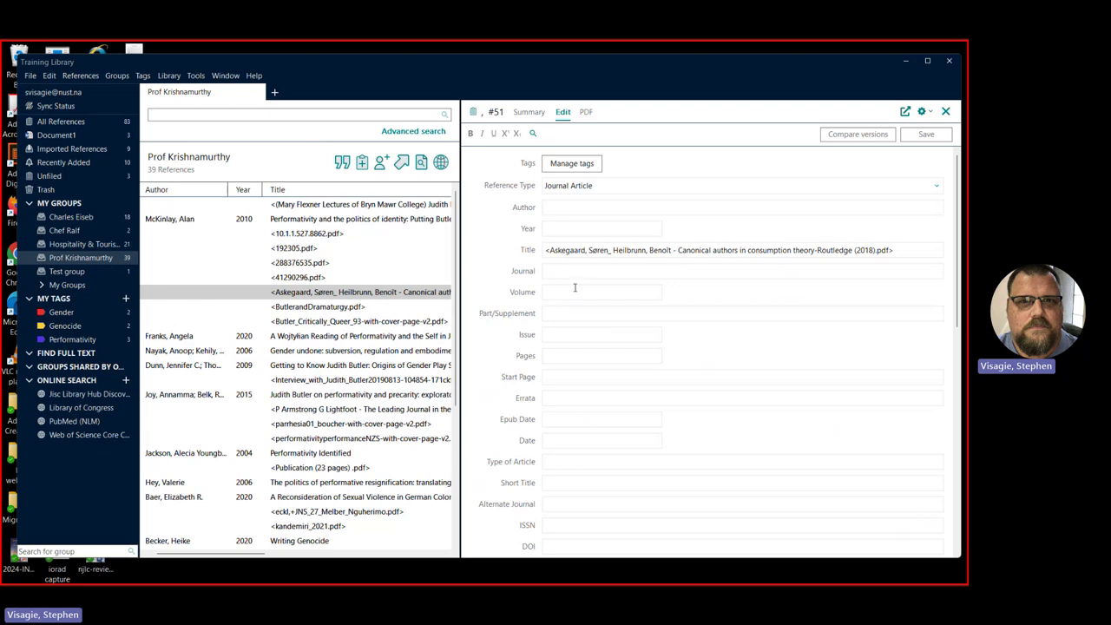
click(300, 267)
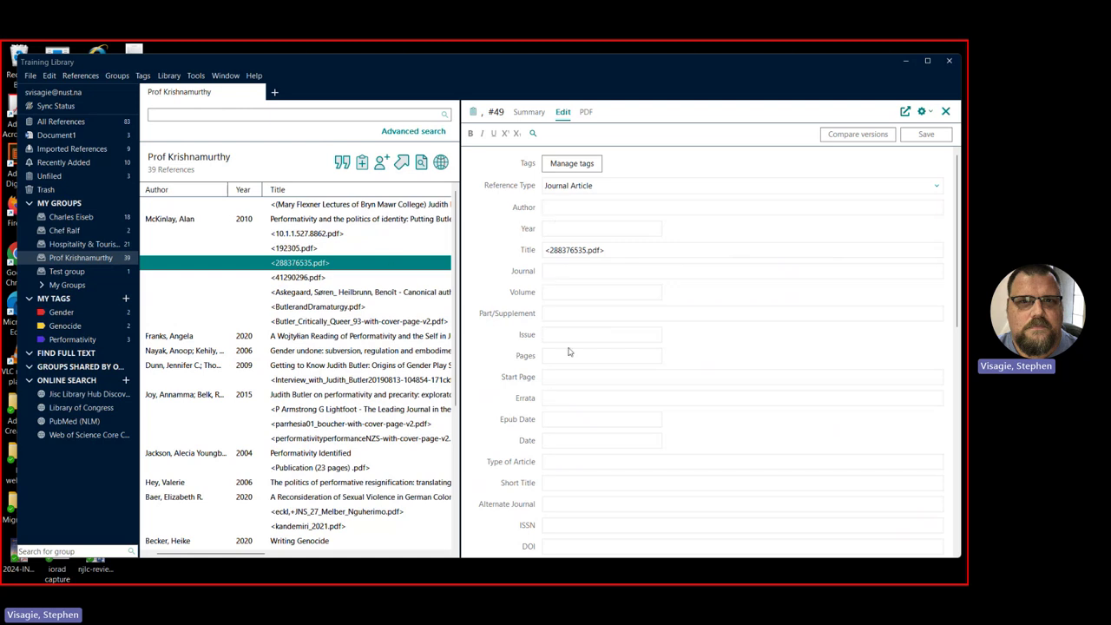
click(586, 113)
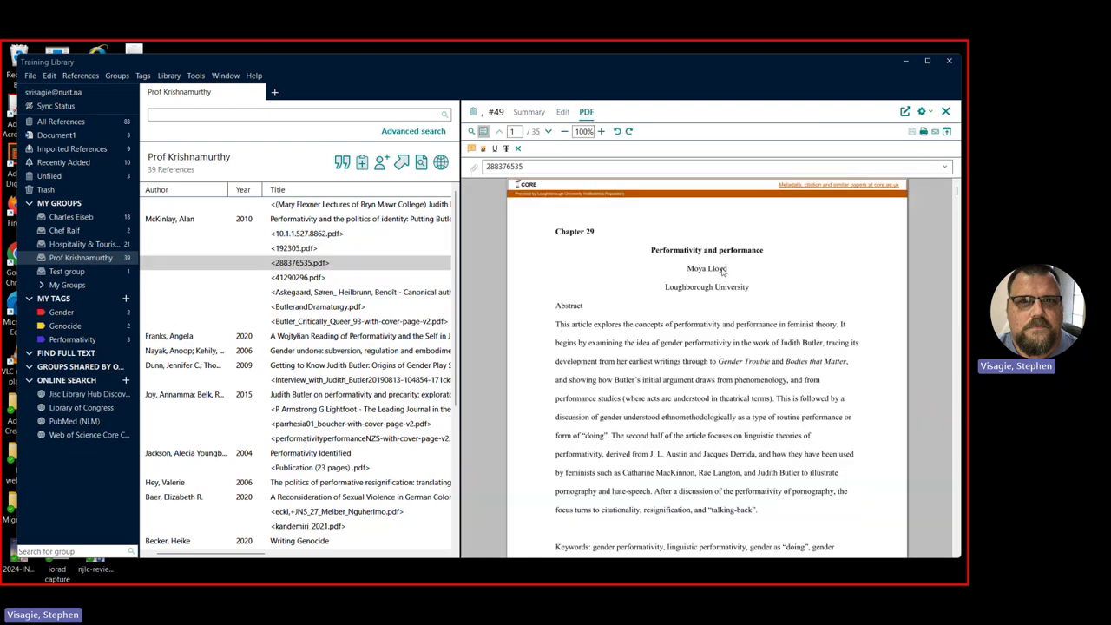
Try to copy the author's name from the attached PDF into the Author field of the "288376535.pdf" reference.
drag(728, 271, 690, 272)
right_click(690, 274)
click(707, 278)
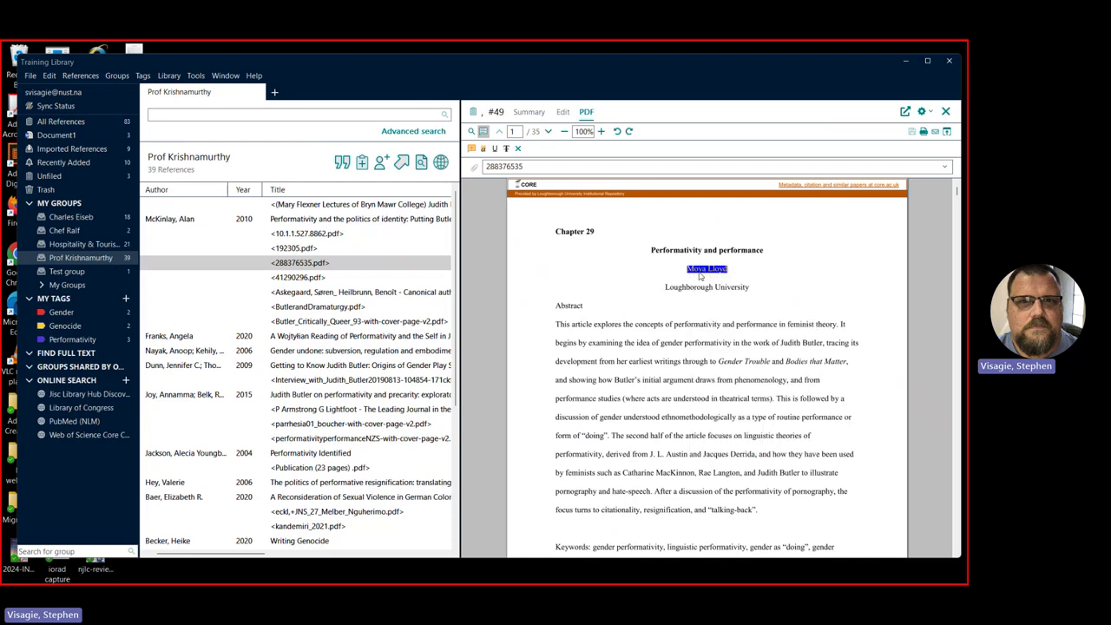
click(562, 113)
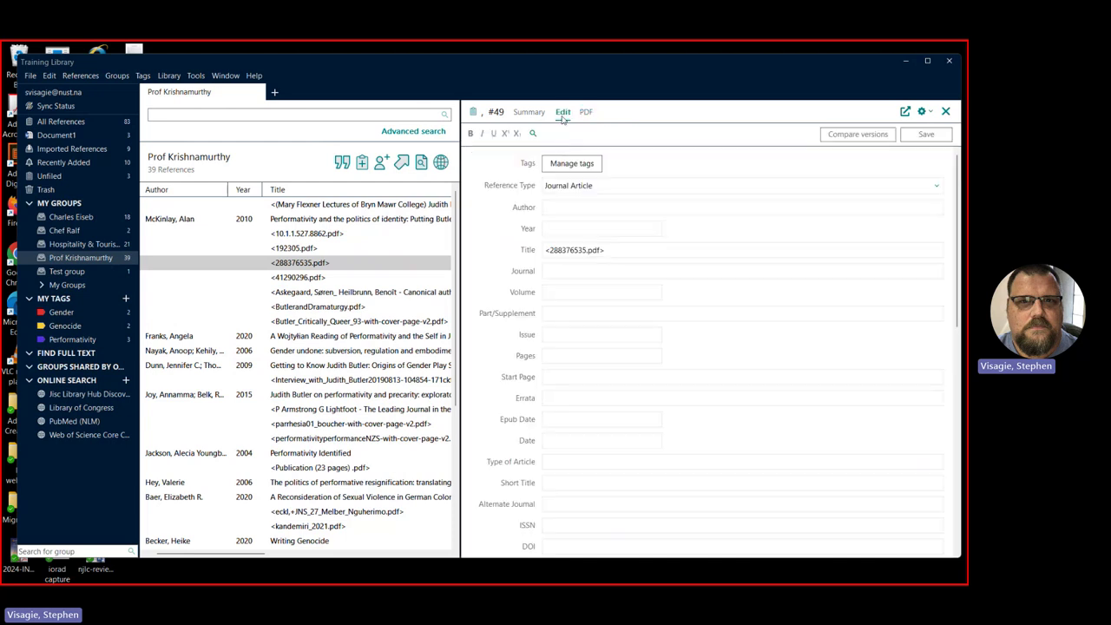
right_click(556, 209)
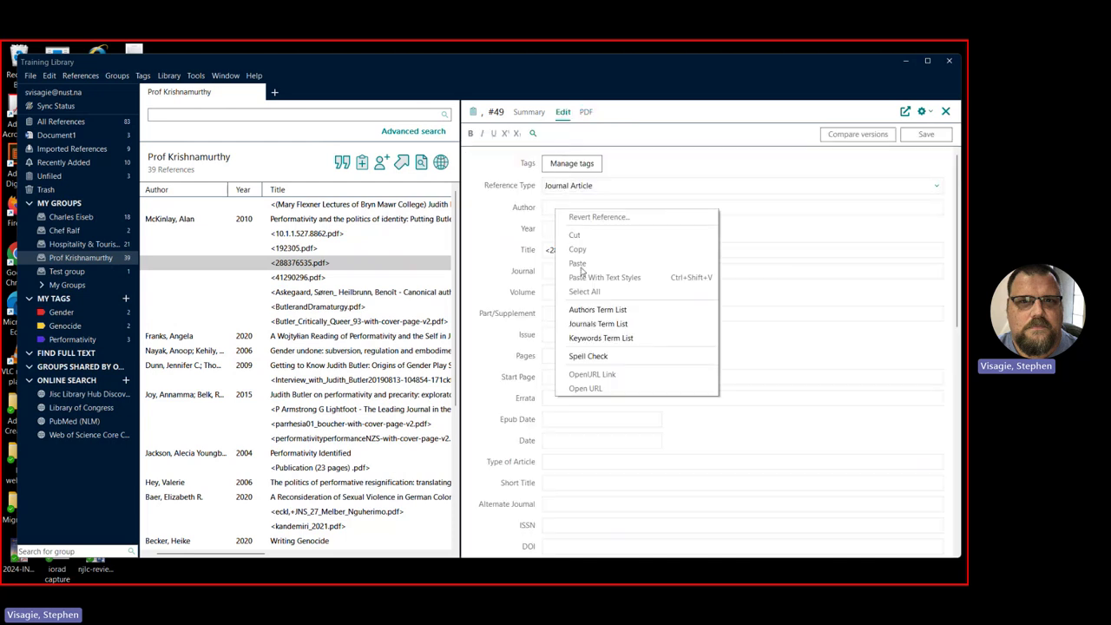
click(549, 210)
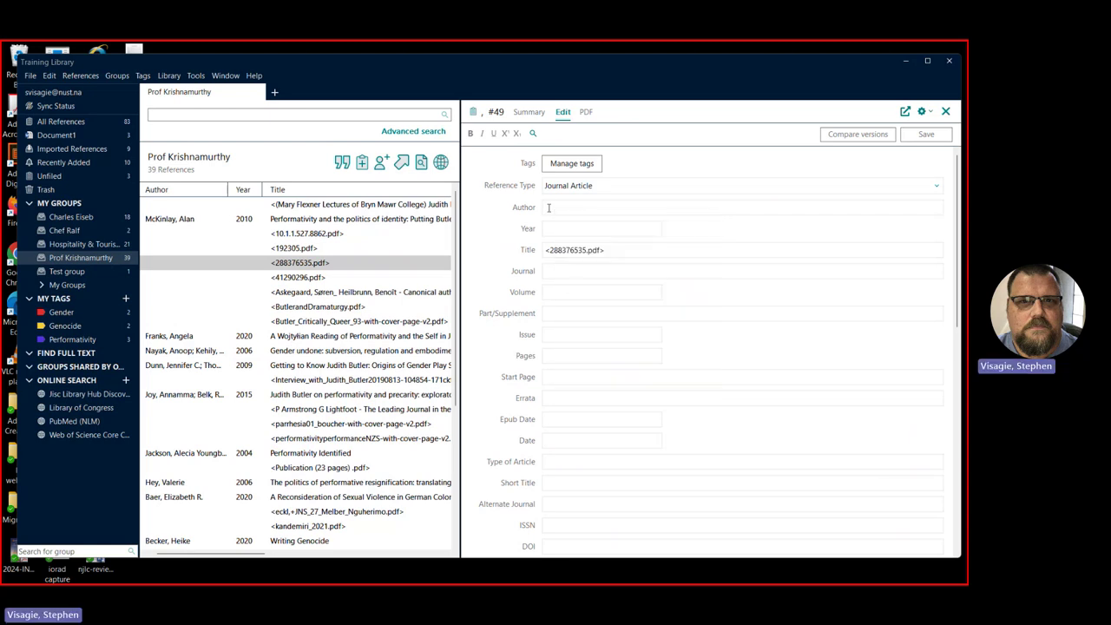
Enter the author's name from the PDF, surname first, in the Author field of the "288376535.pdf" reference.
click(587, 113)
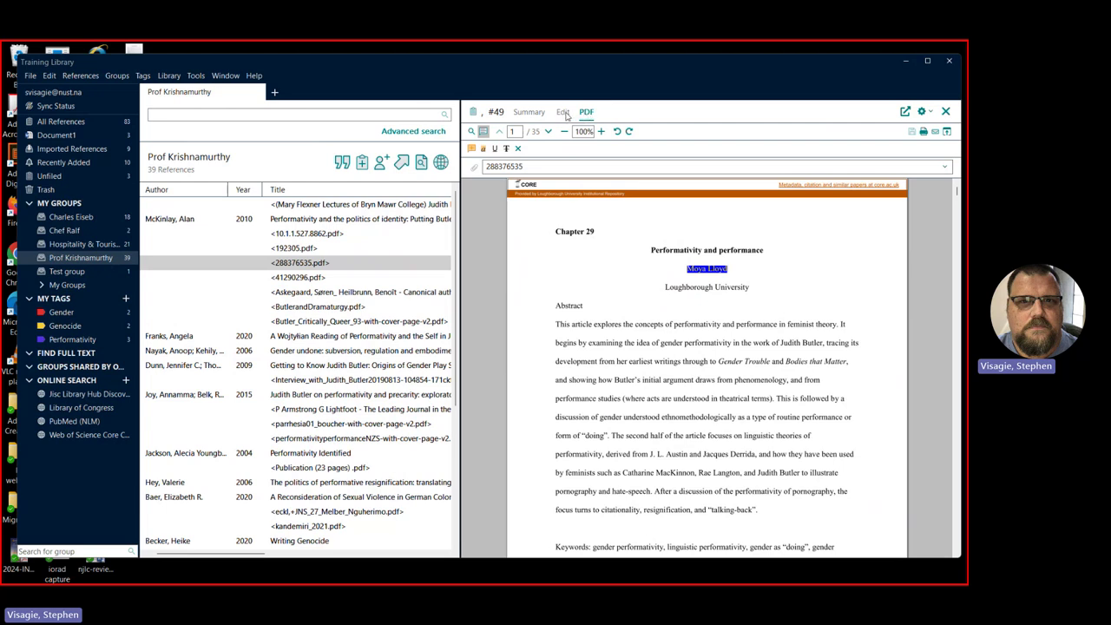
click(563, 112)
click(559, 206)
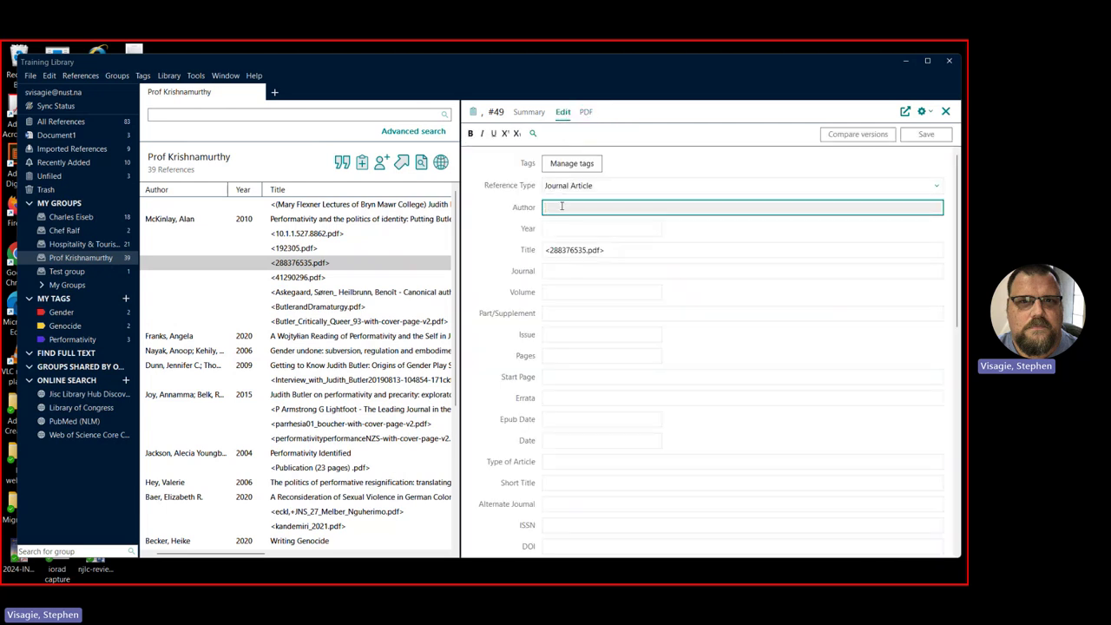
text(Lloyd, Mc)
text(ya)
key(Return)
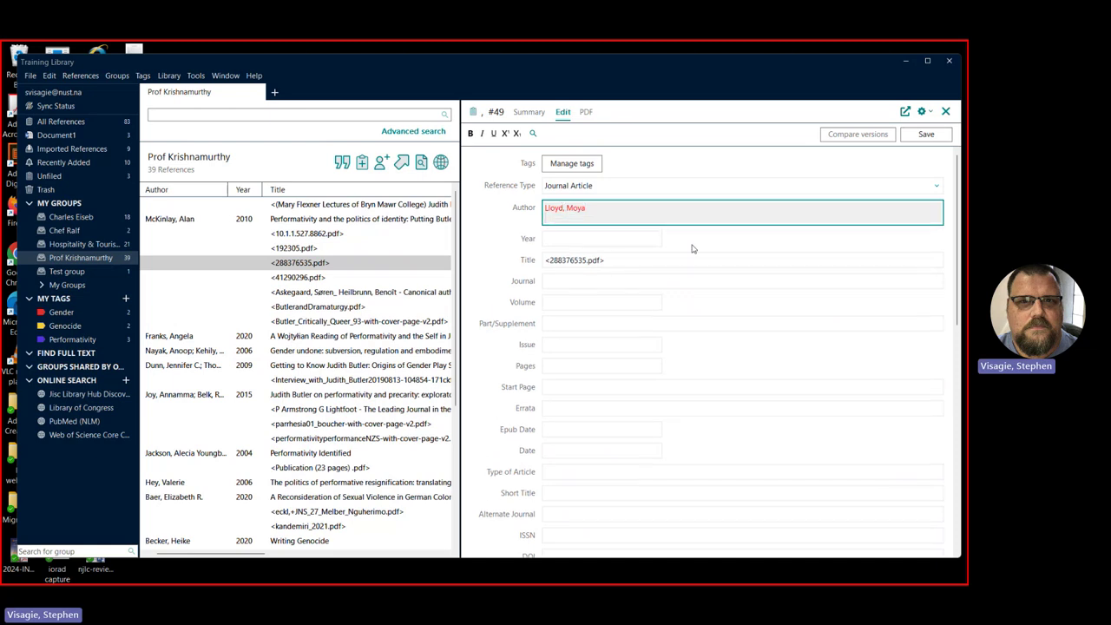
key(BackSpace)
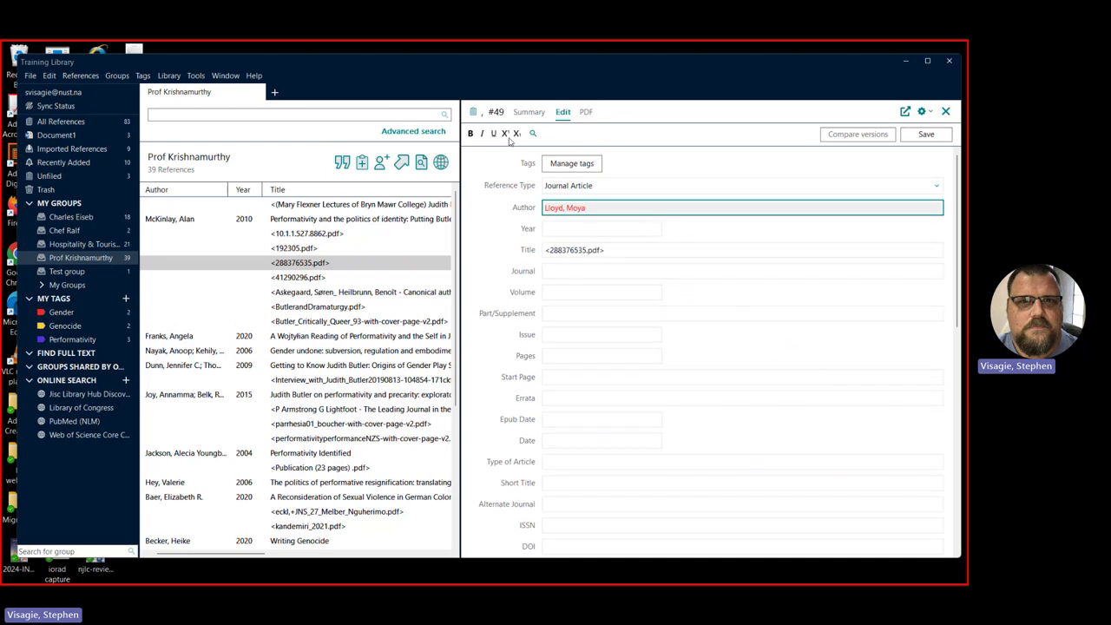
Replace the reference's file-name title with "Performativy and performance", consulting the attached PDF for the wording.
click(586, 112)
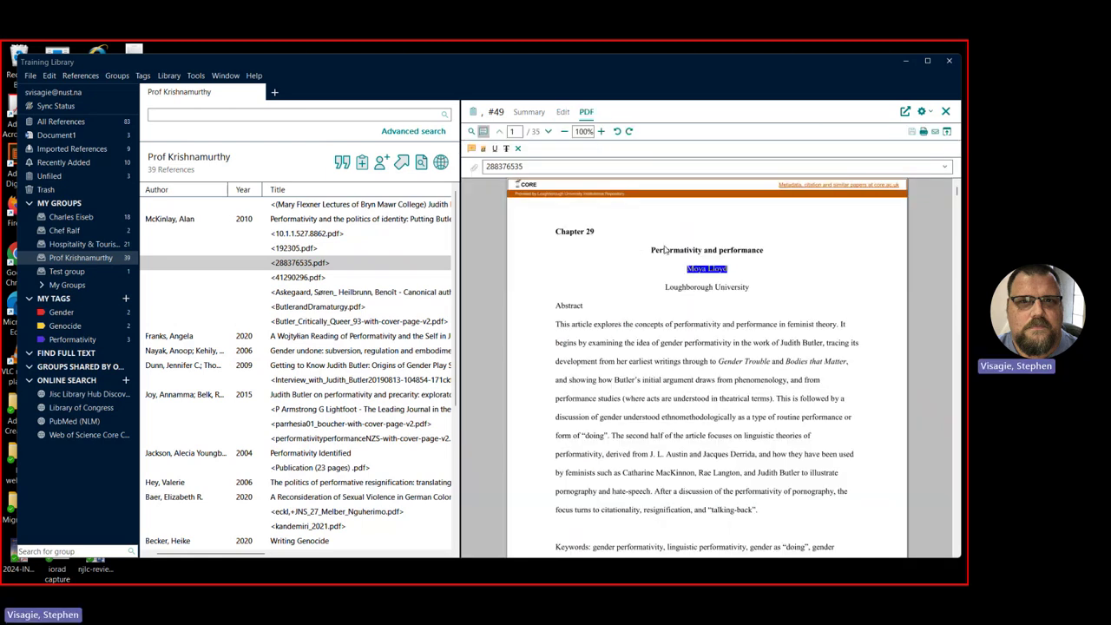
click(560, 113)
drag(612, 250, 512, 254)
text(Perf)
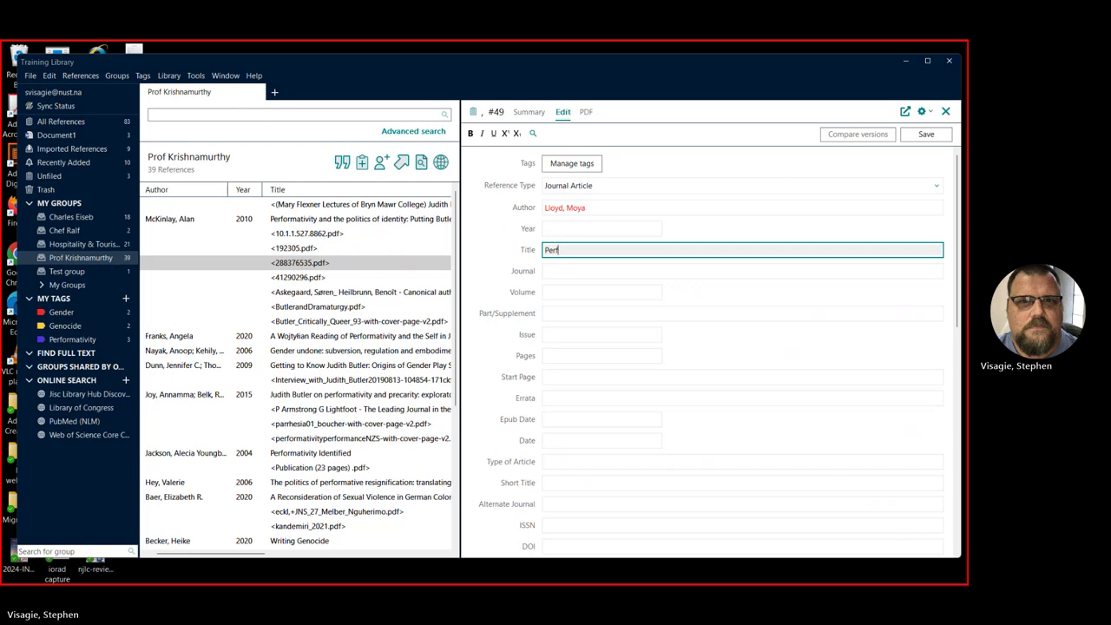
text(ormat)
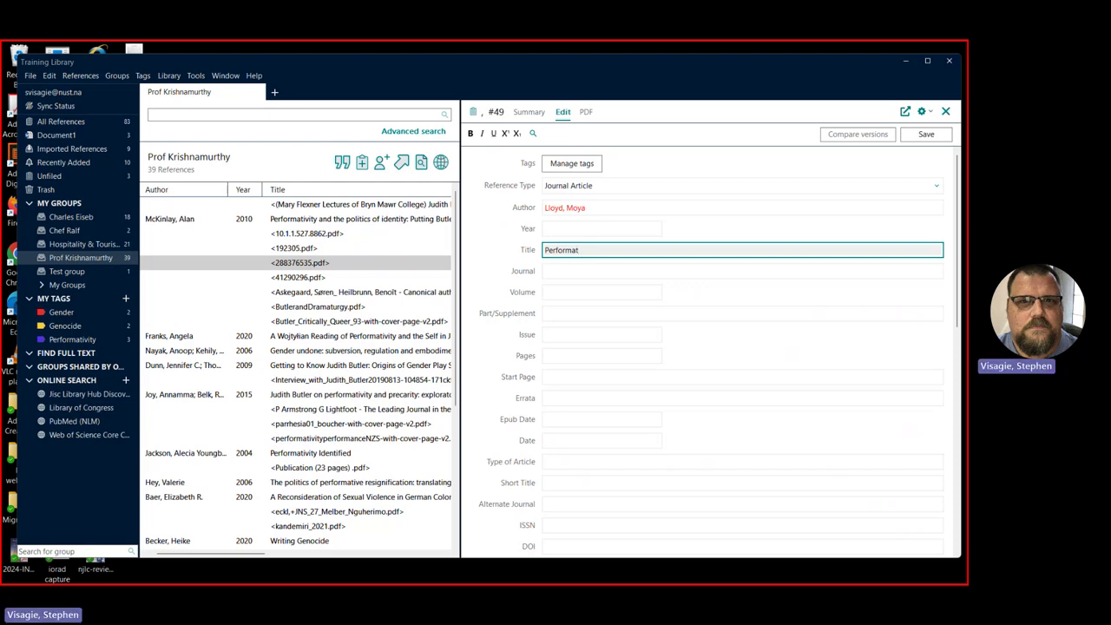
text(ivy and)
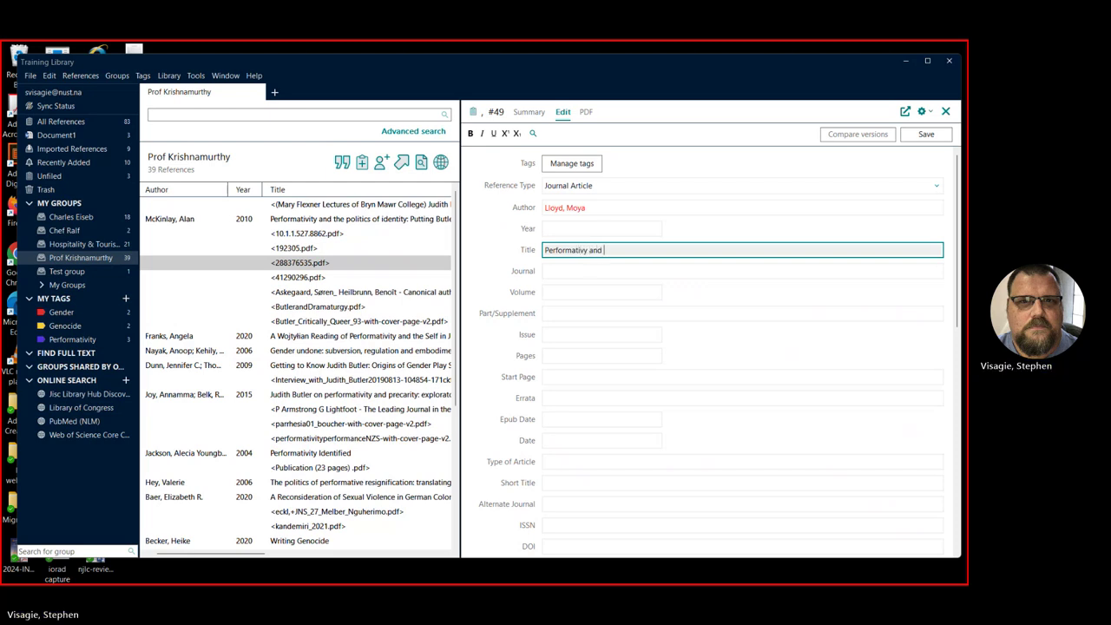
click(587, 111)
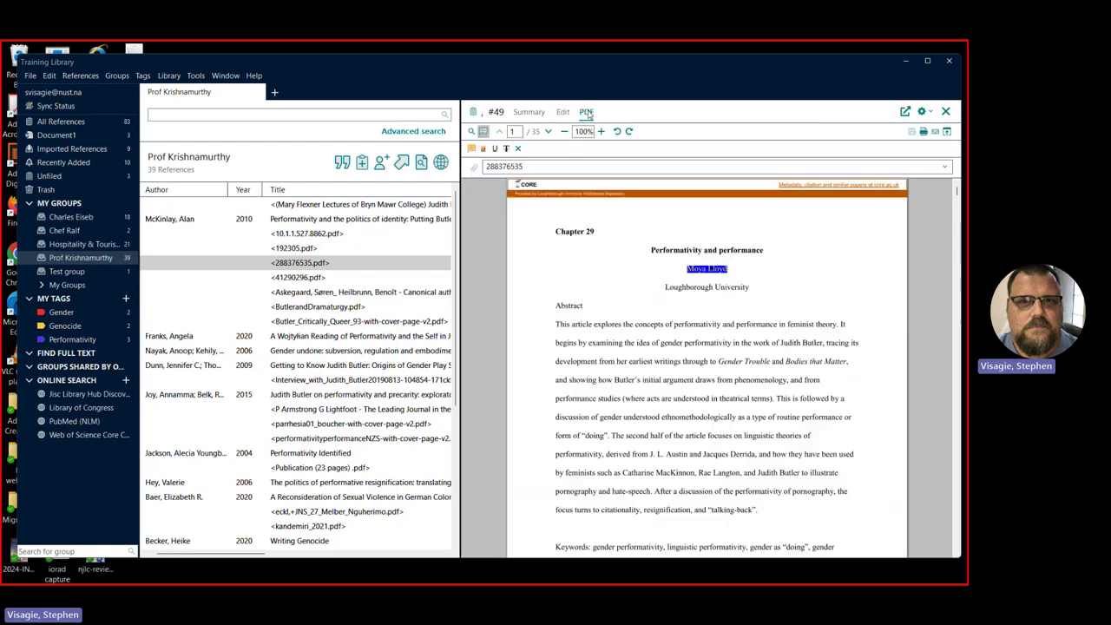
click(565, 113)
text(perfo)
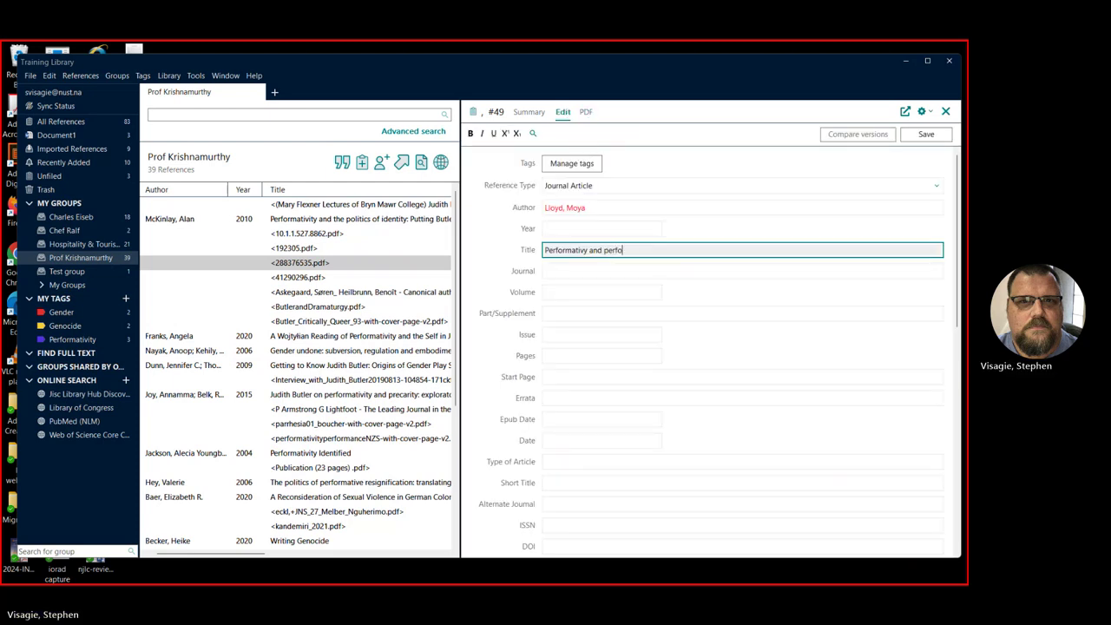
text(rmance)
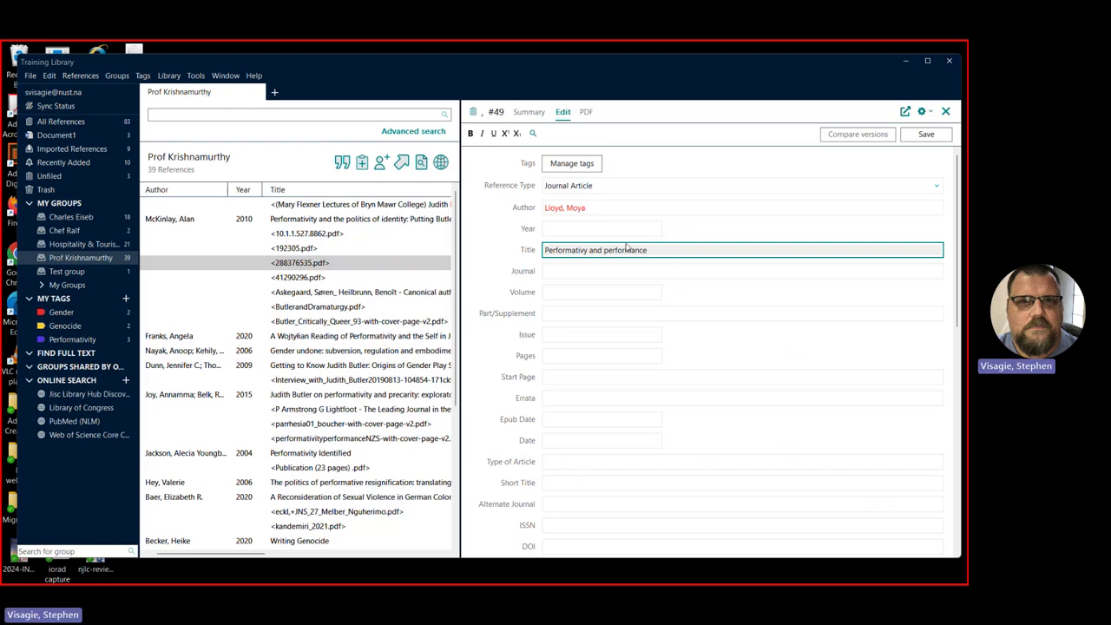
Look over the remaining fields of the edited reference, save it and close its details.
scroll(712, 312, down, 10)
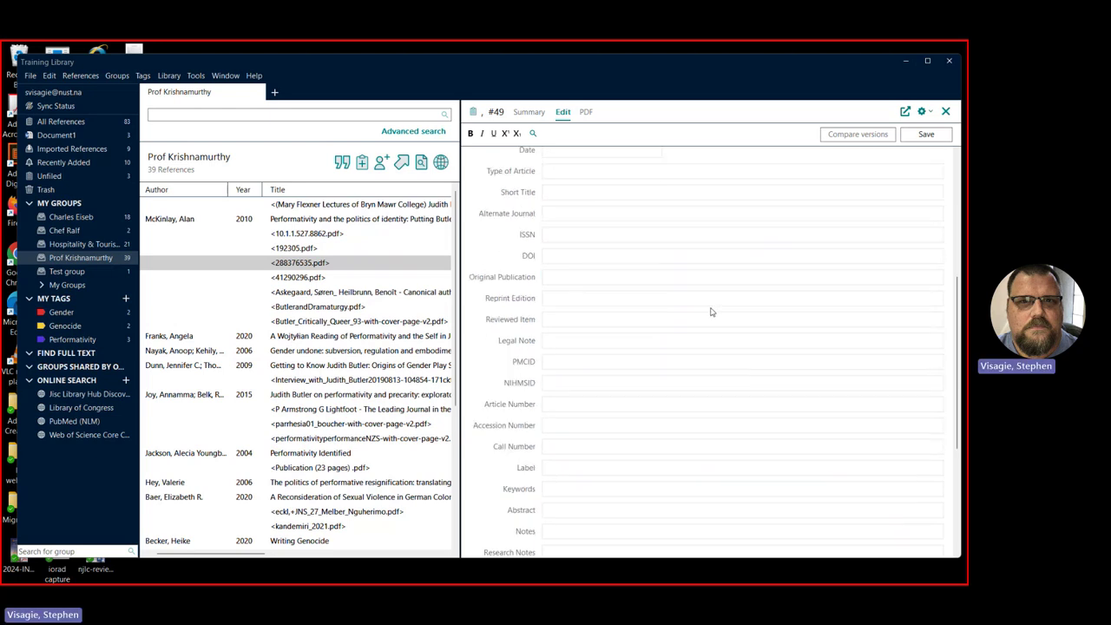
scroll(711, 309, up, 10)
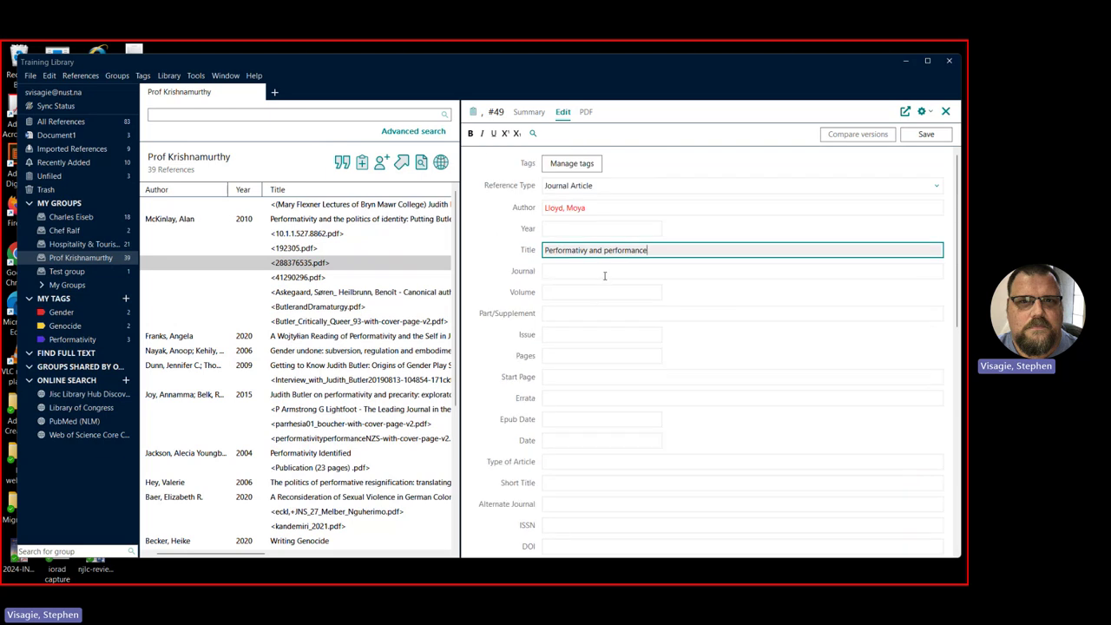
click(924, 137)
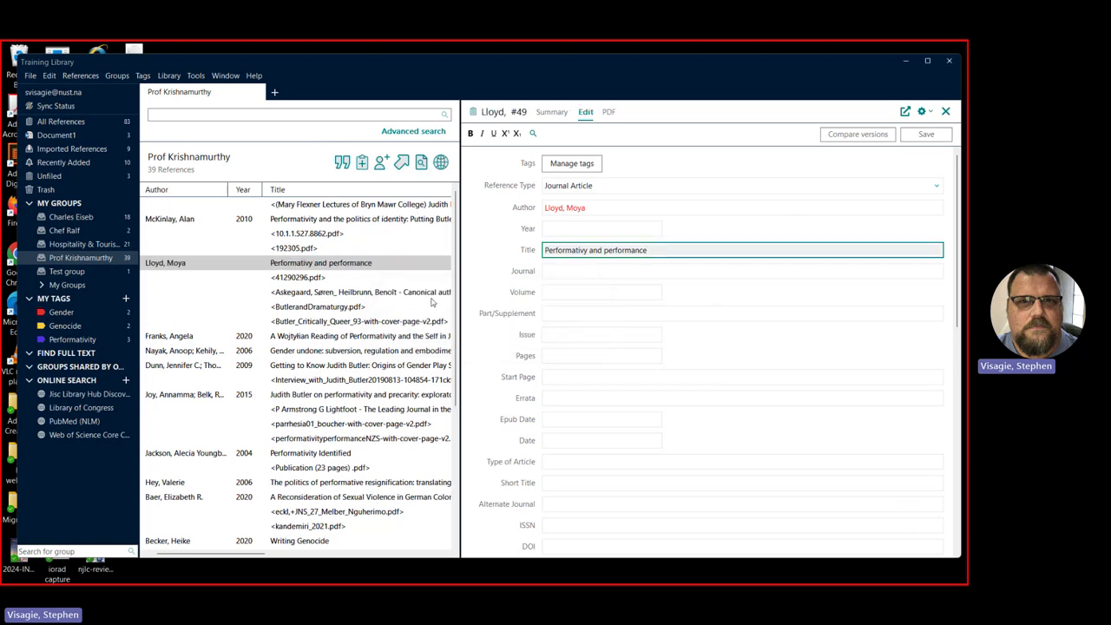
click(946, 113)
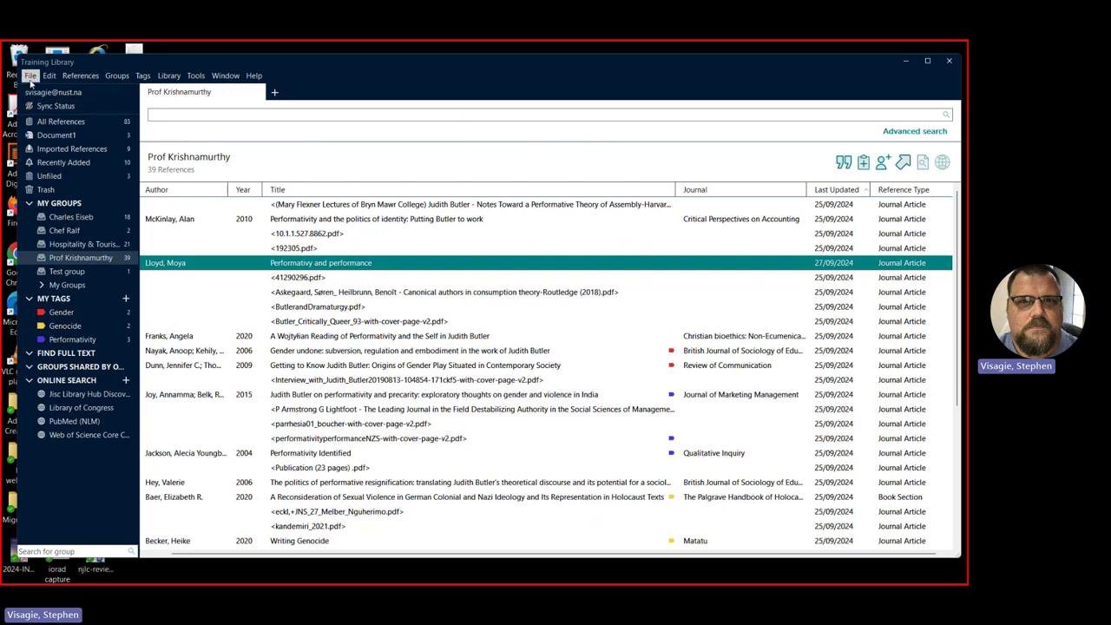
click(30, 76)
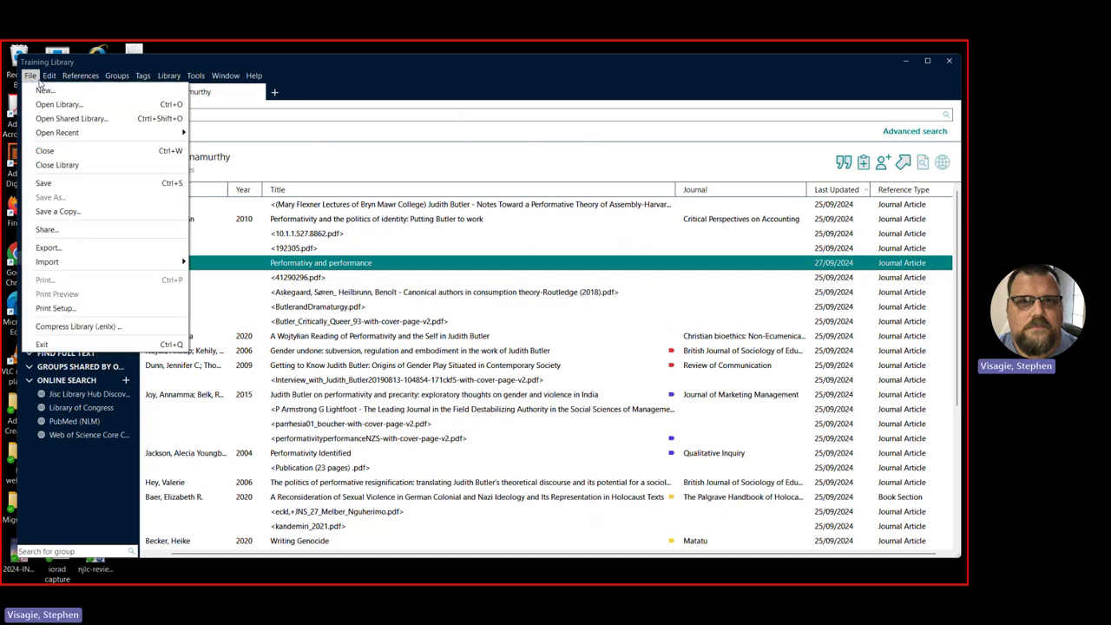
mouse_move(45, 82)
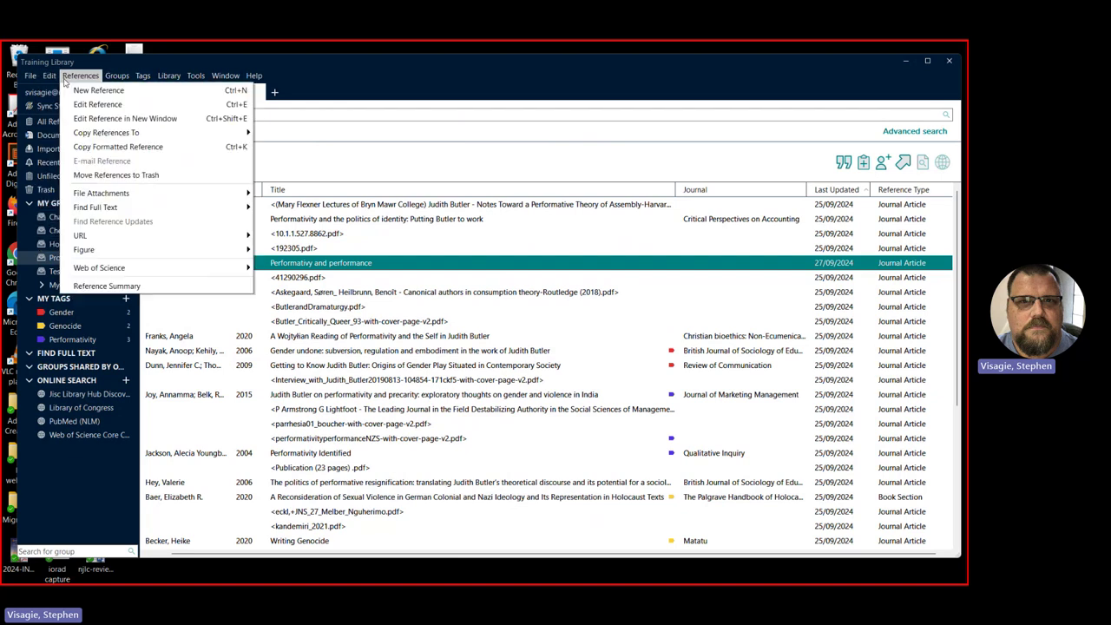
click(65, 78)
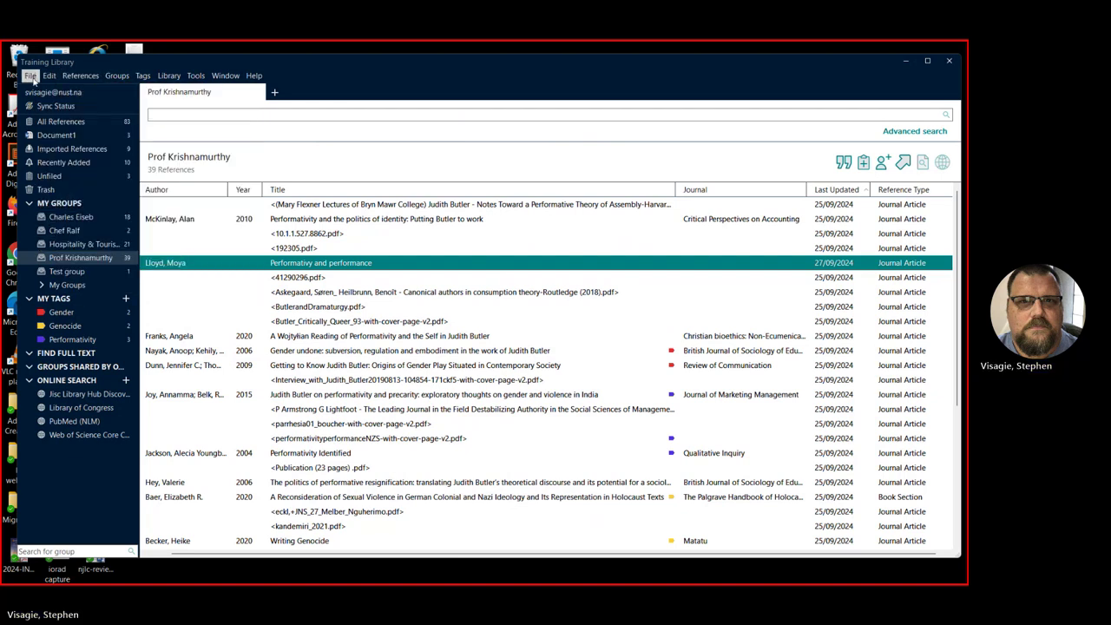
click(31, 76)
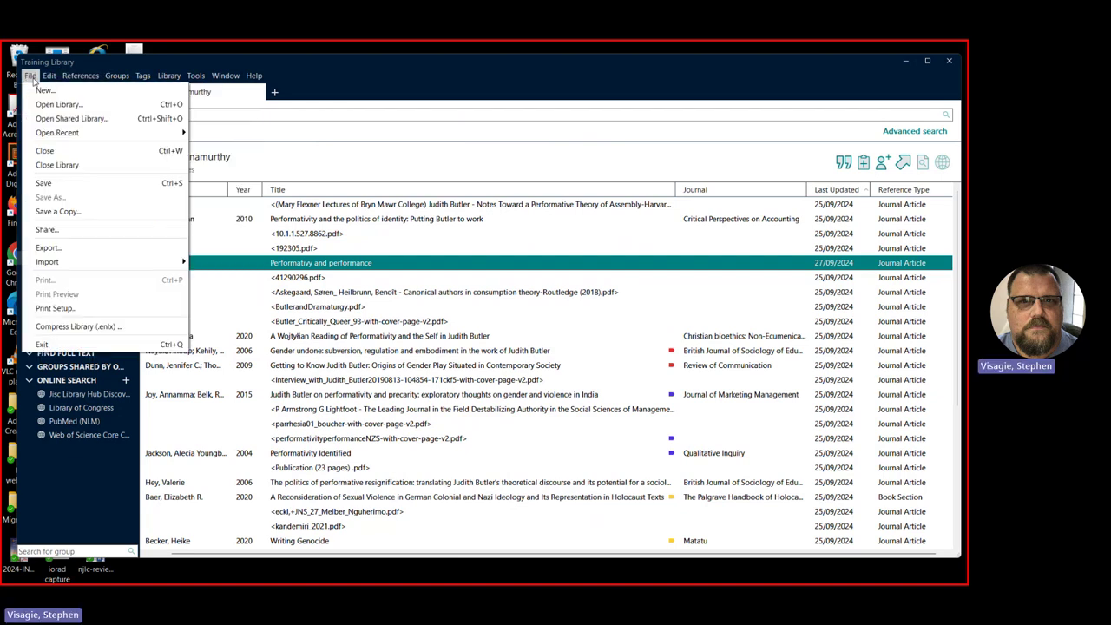
mouse_move(49, 82)
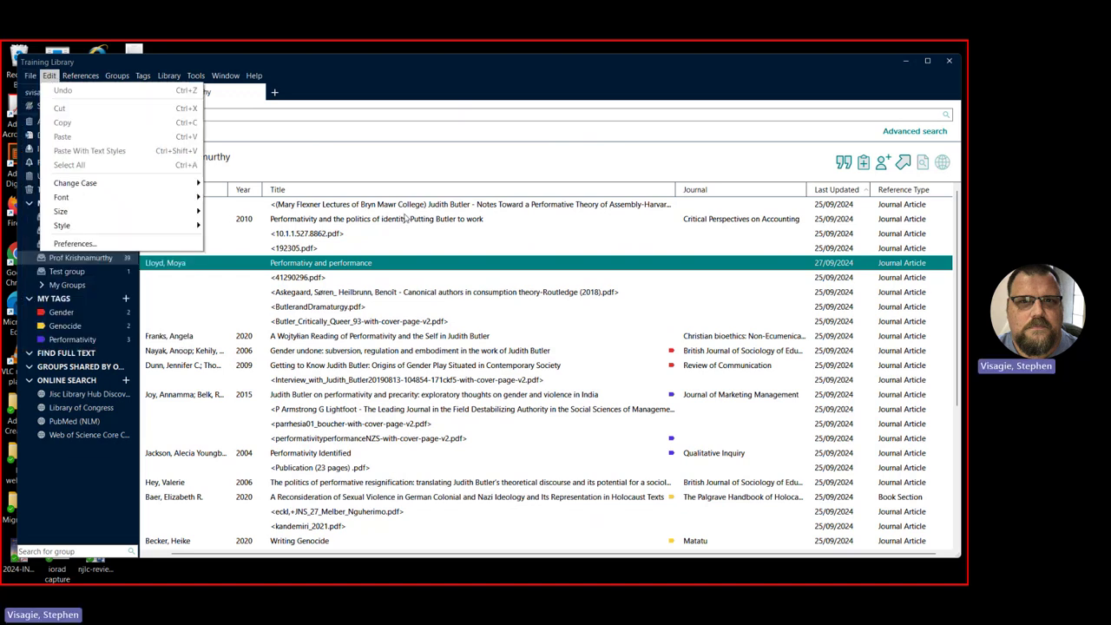
click(538, 295)
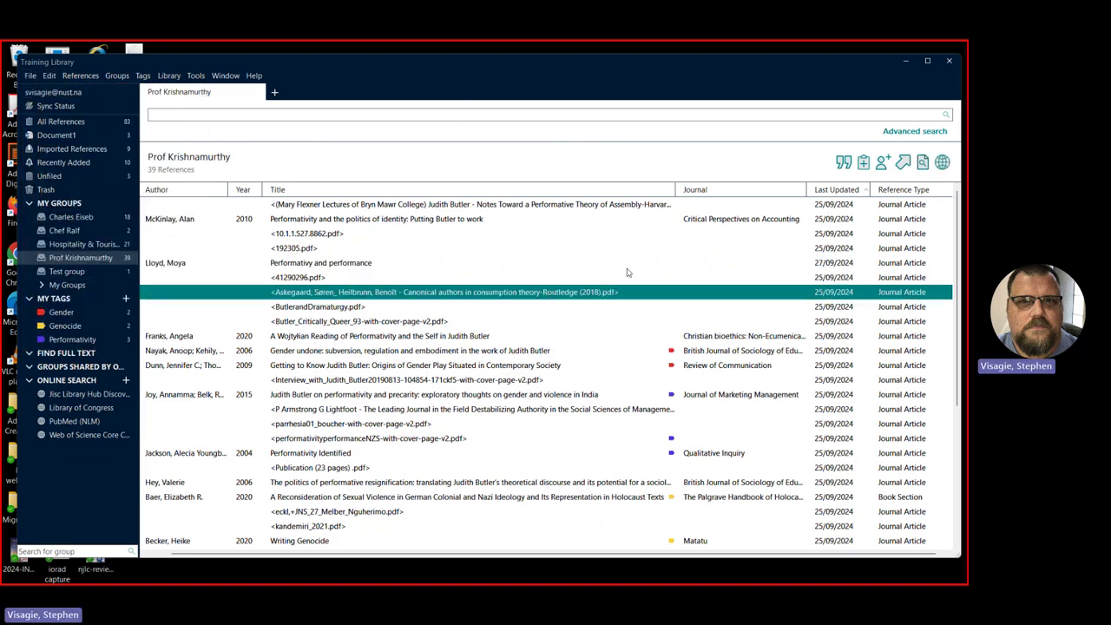
Create a new reference in the professor's group and set its reference type to Book.
click(864, 165)
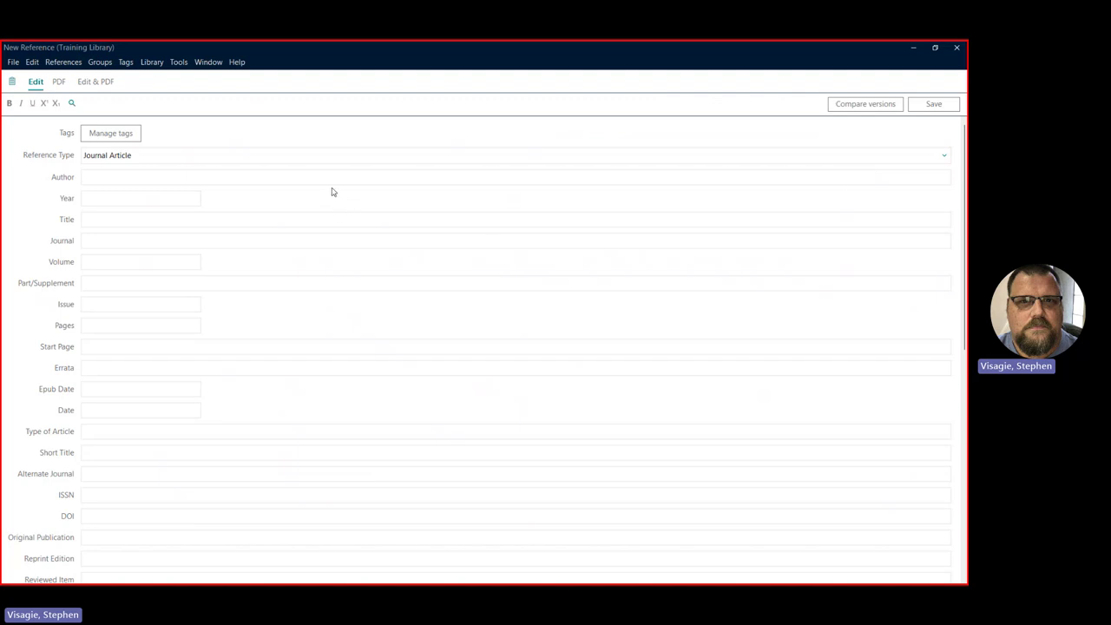
click(425, 164)
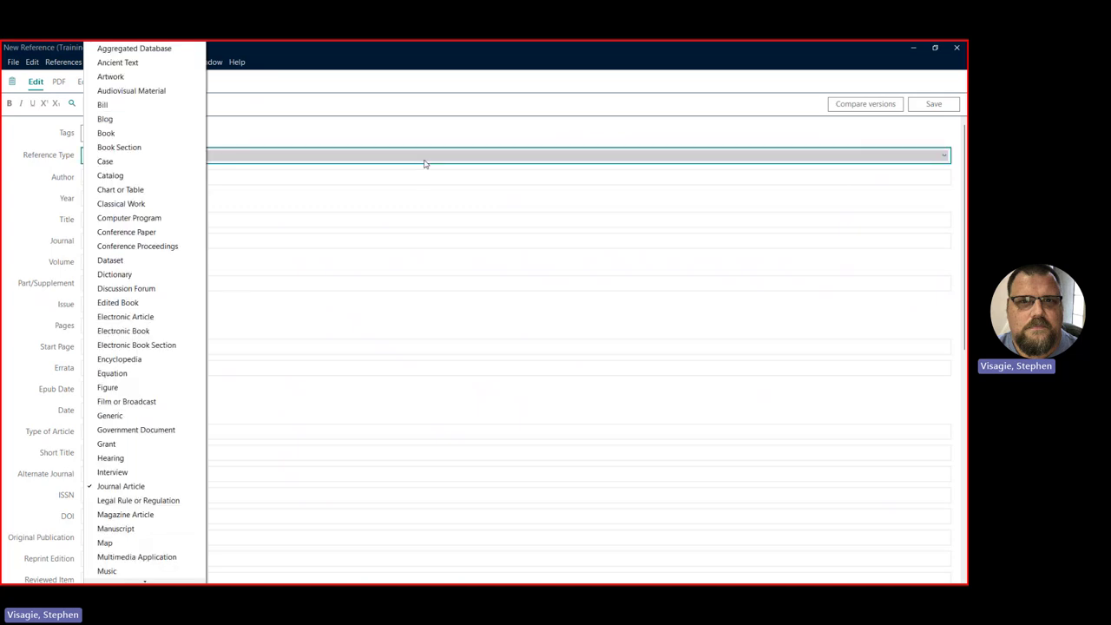
click(144, 134)
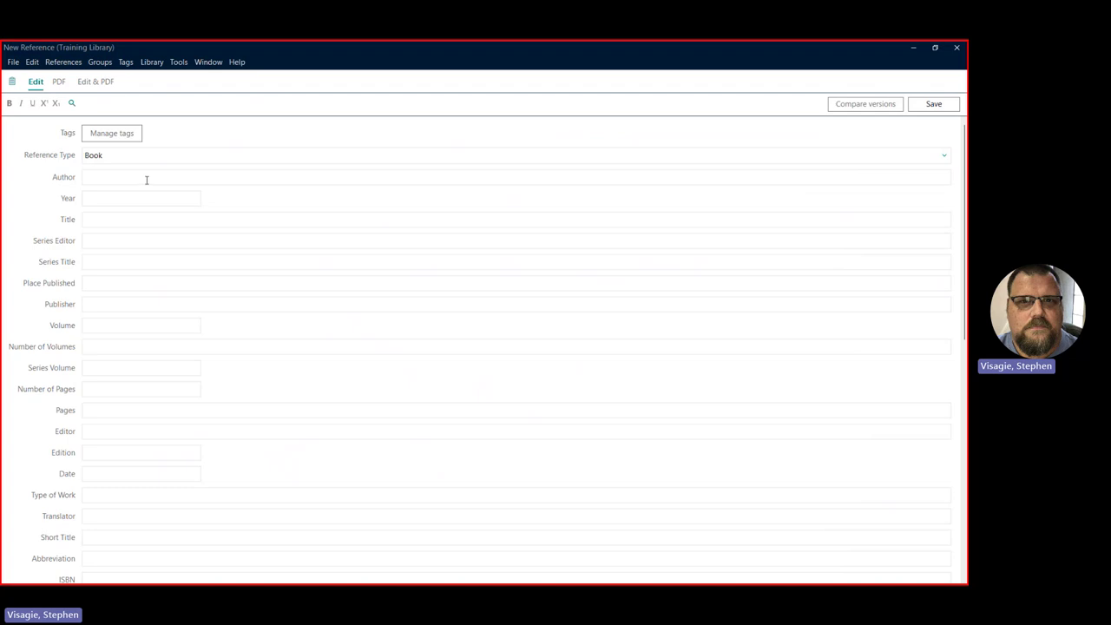
Fill in the book's author name, surname first, year 2024, title "EndNote for dummies" and publisher "Zebra Press".
click(147, 180)
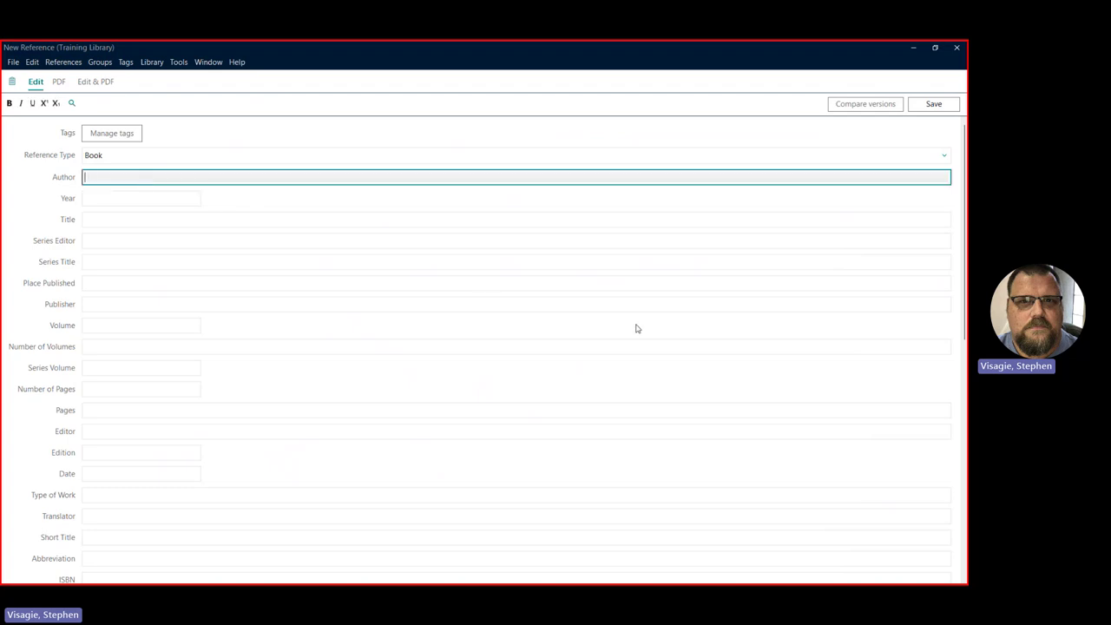
text(Smith, Bob)
click(182, 199)
text(2024)
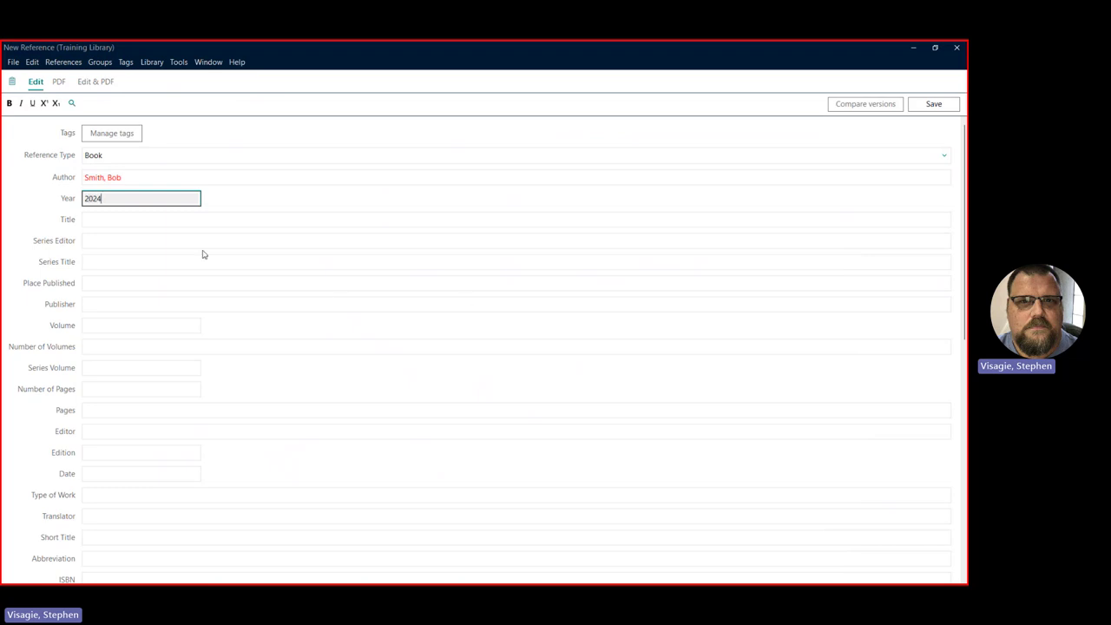
click(194, 220)
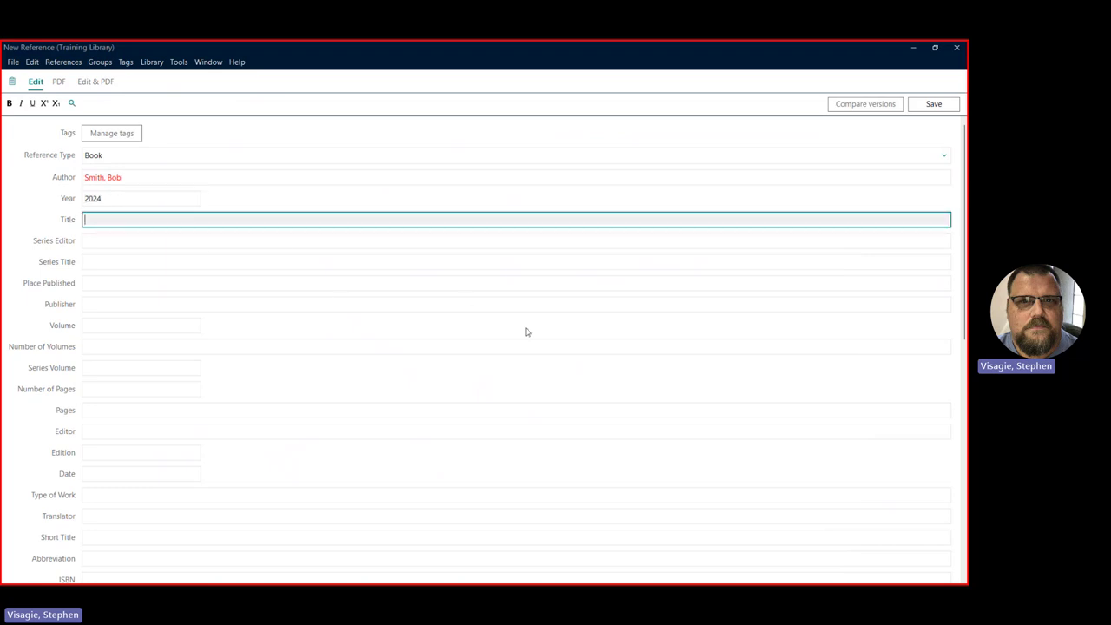
text(EndNote for dummies)
click(356, 300)
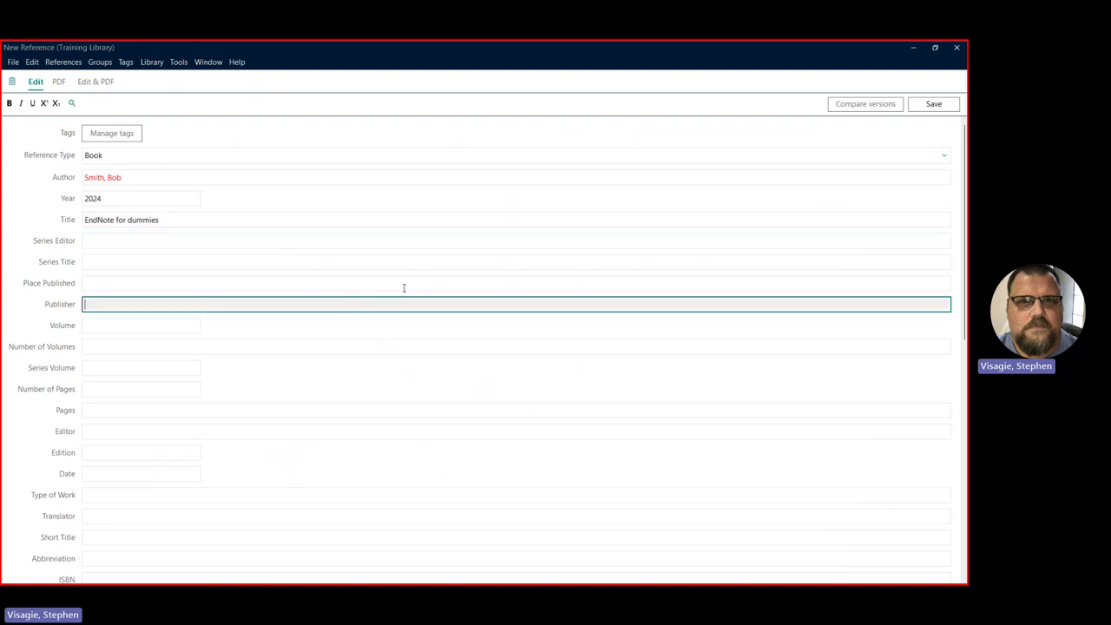
text(Zebra Press)
Save and close the new book reference, and reopen "EndNote for dummies" from the group's list.
click(934, 104)
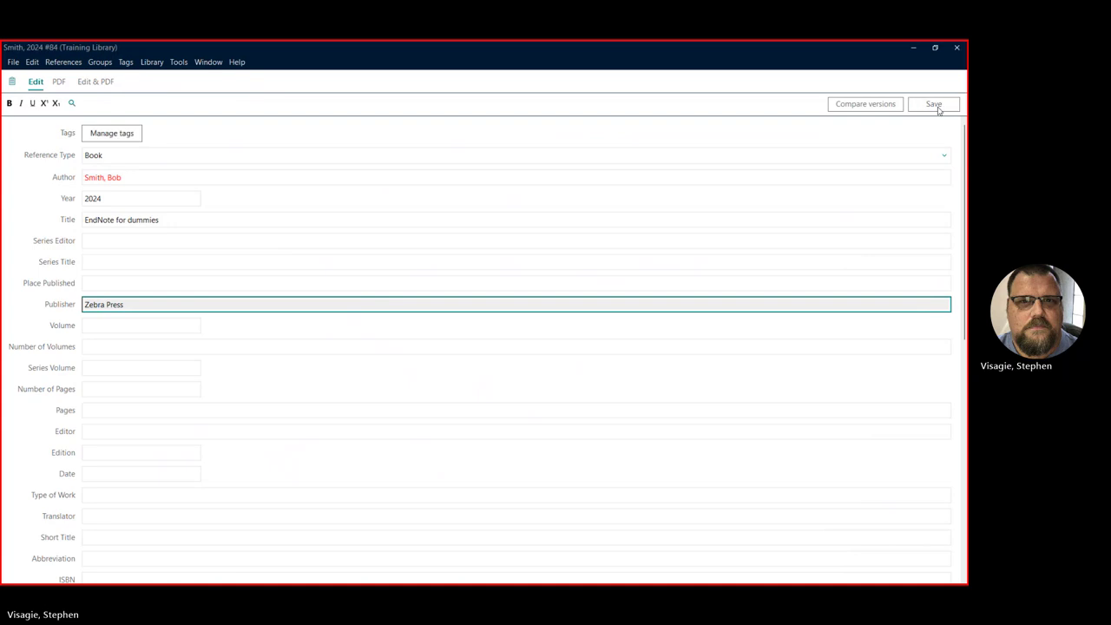
click(956, 52)
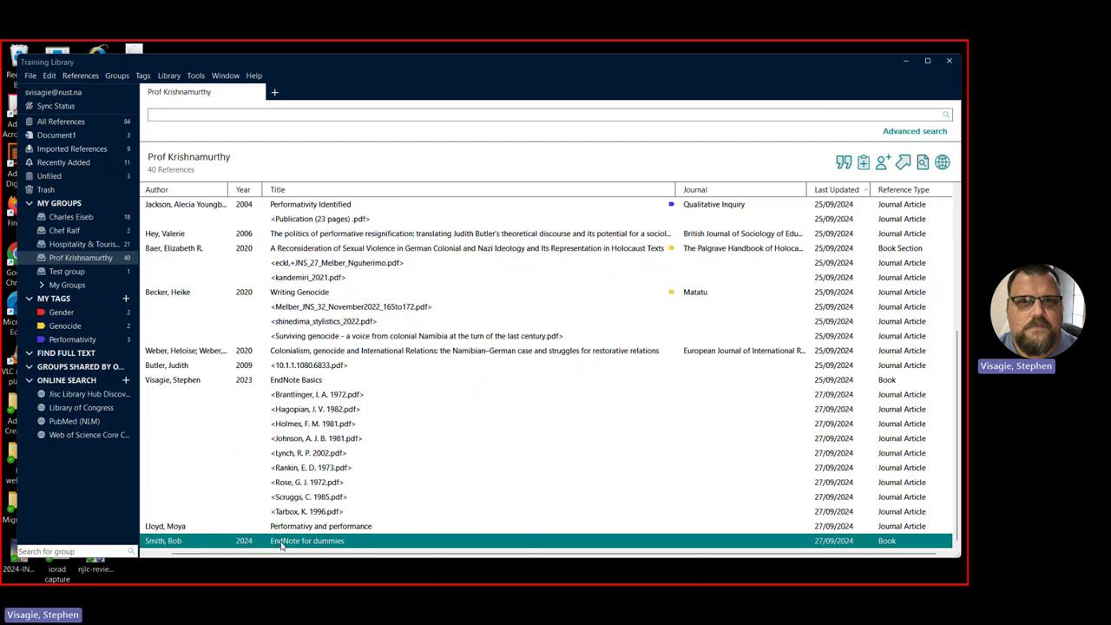
double_click(282, 541)
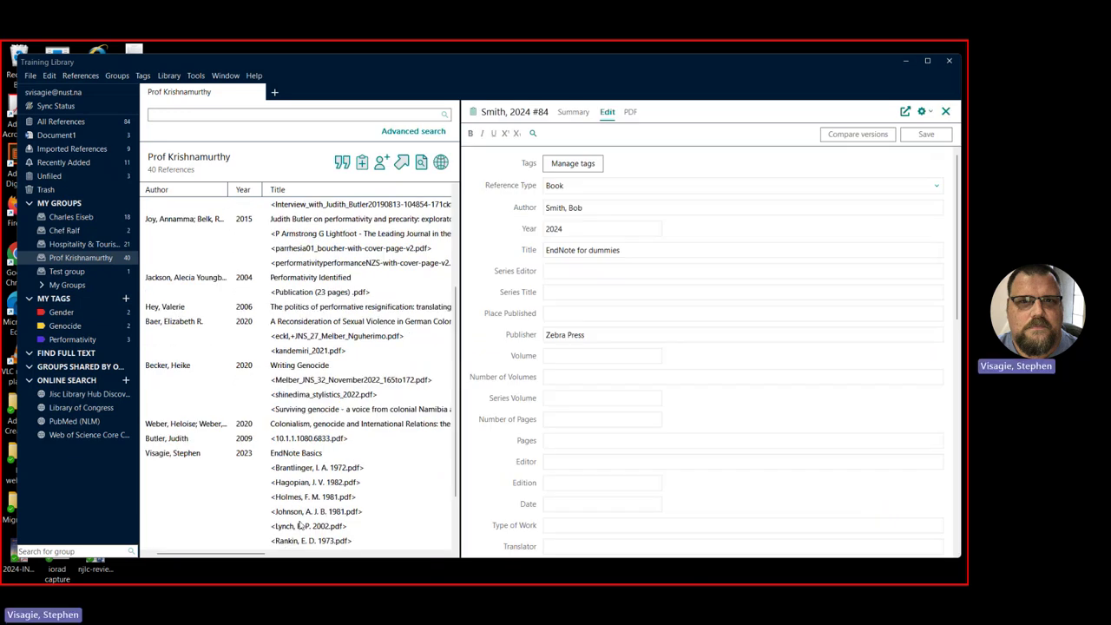
Check the book reference's PDF attachments, return to its editable fields, list all references under My Groups and close the details.
click(629, 114)
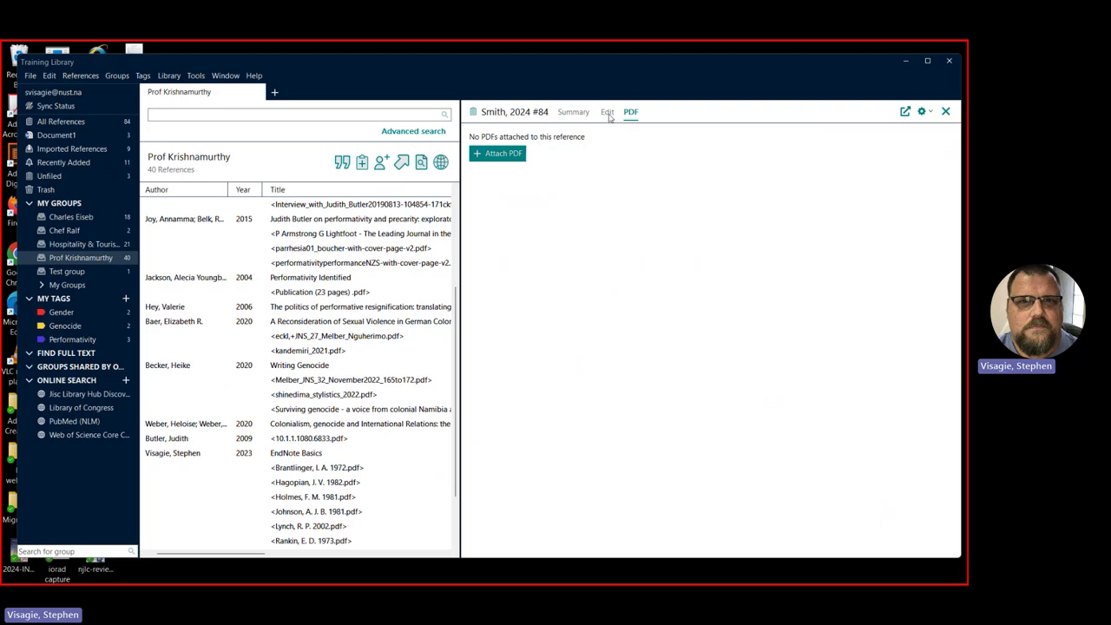
click(608, 113)
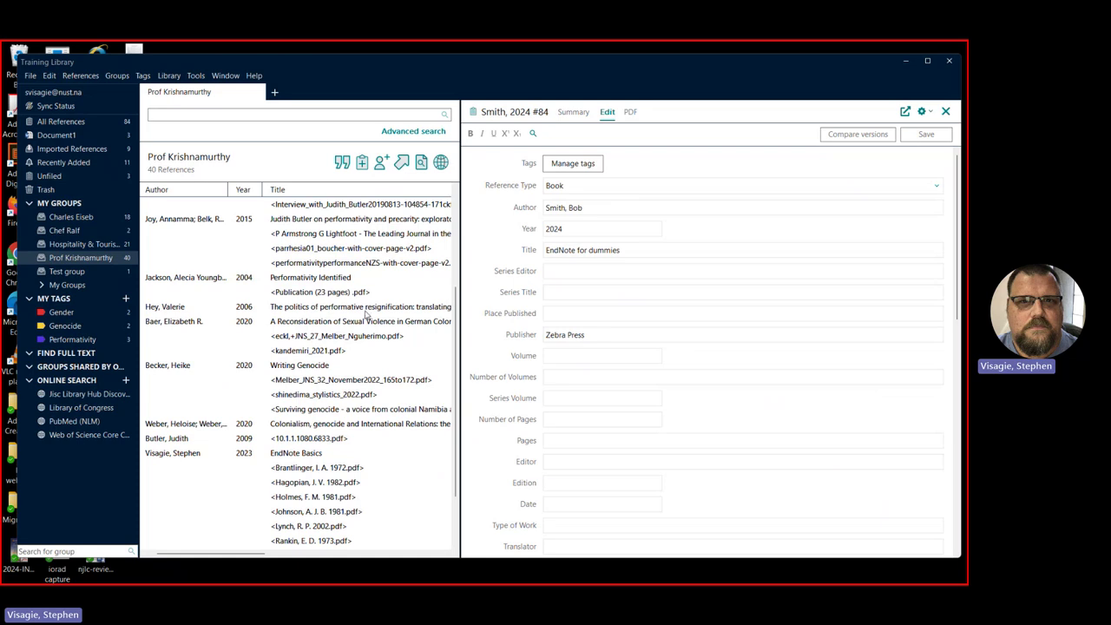
click(61, 205)
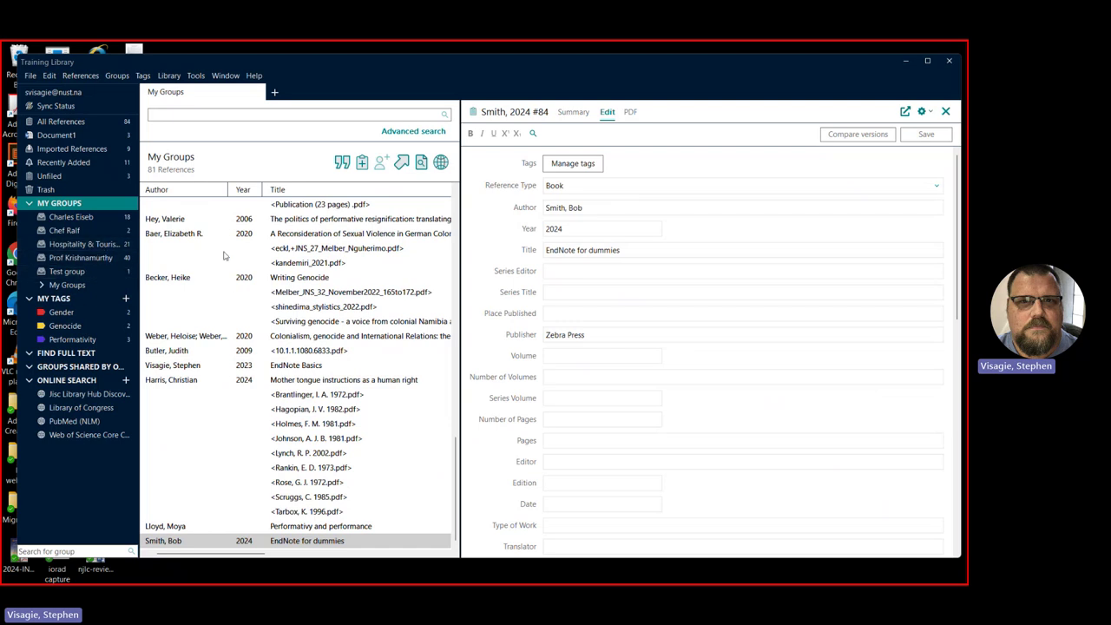
click(945, 111)
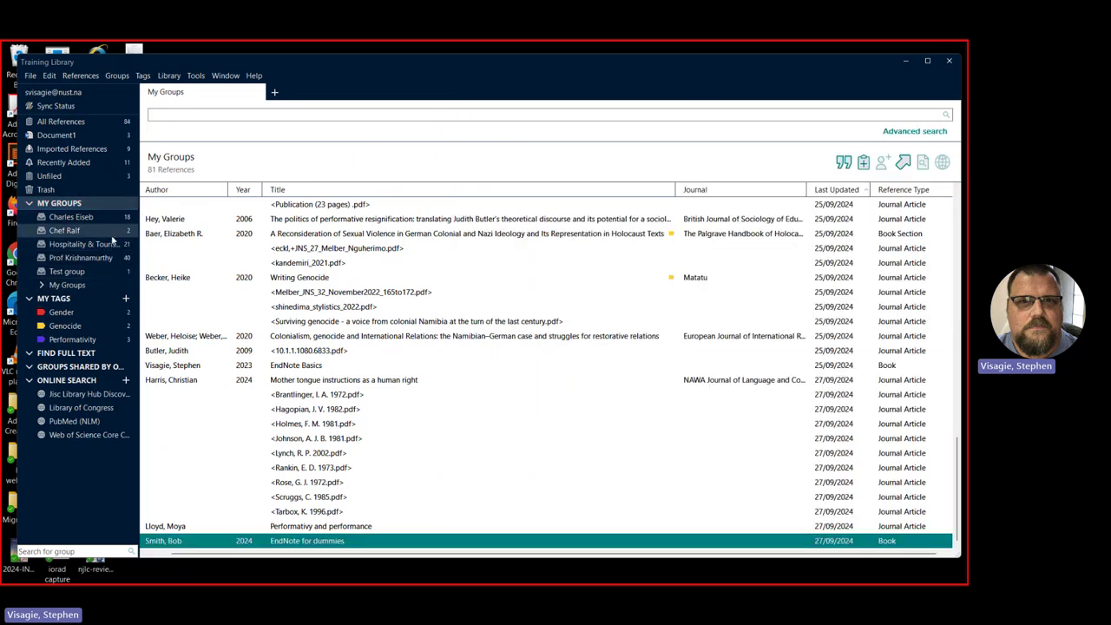
Switch to Firefox and open the EndNote Click home page through its browser extension.
click(907, 60)
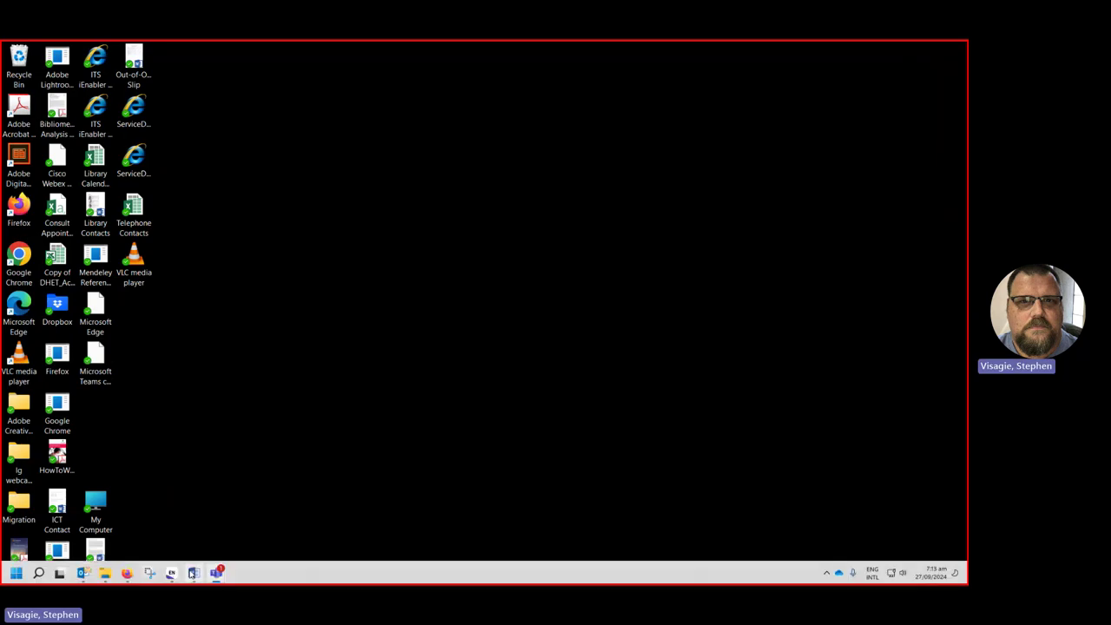
click(171, 575)
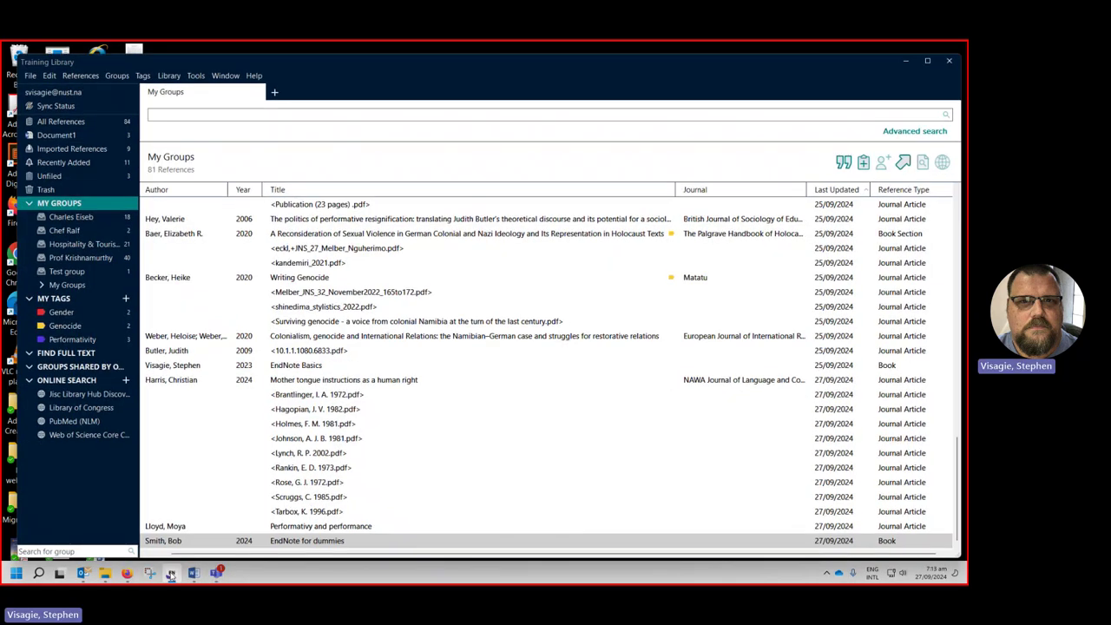
click(171, 574)
click(127, 574)
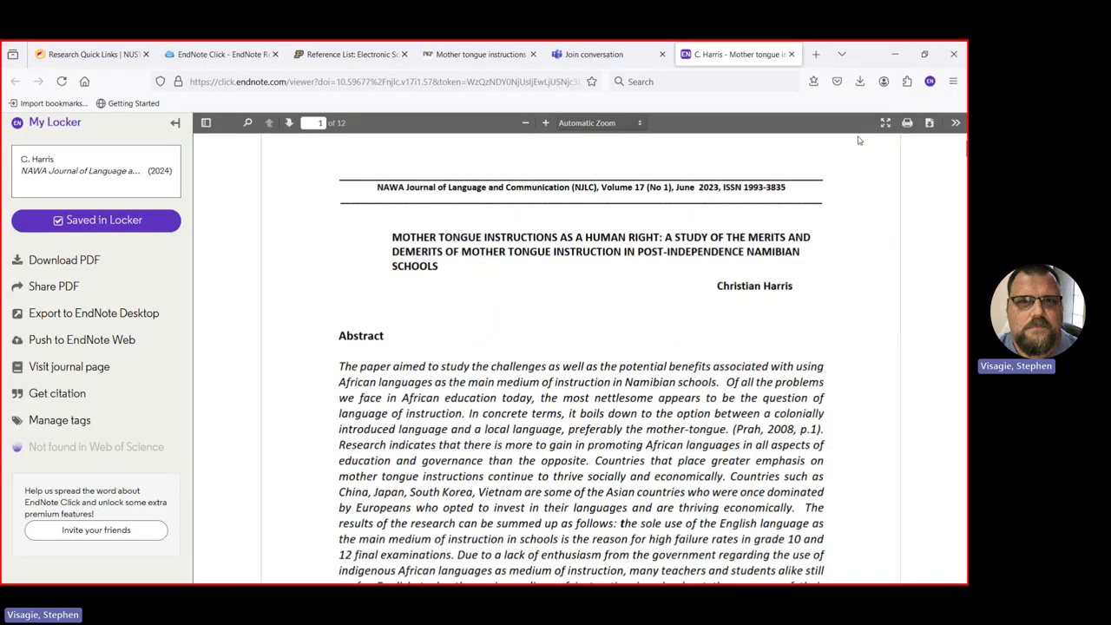
click(930, 82)
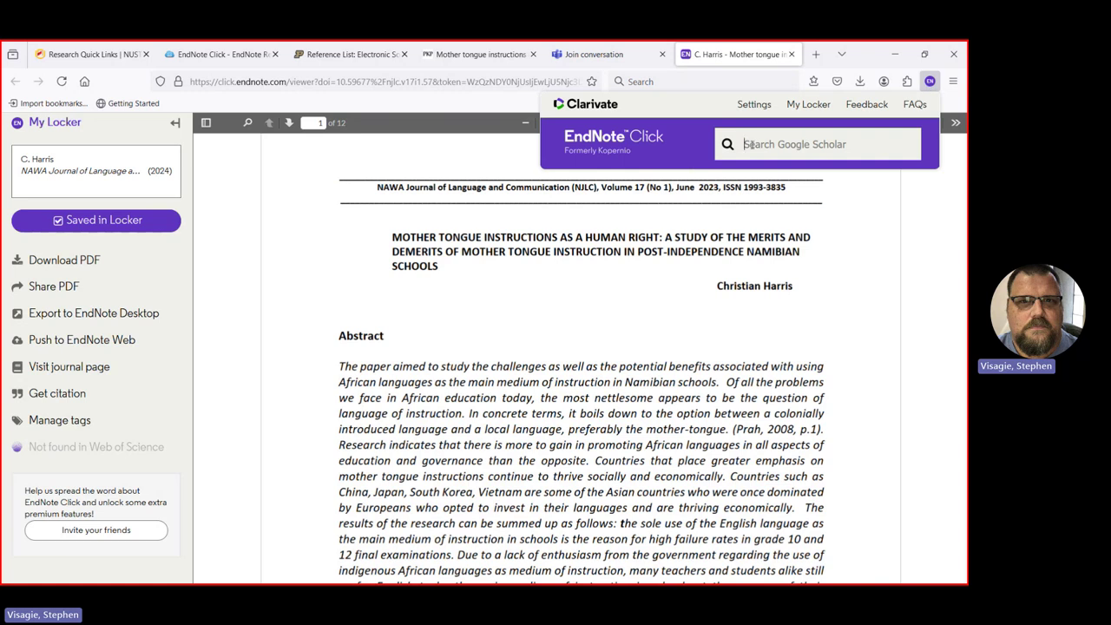
click(665, 154)
click(664, 155)
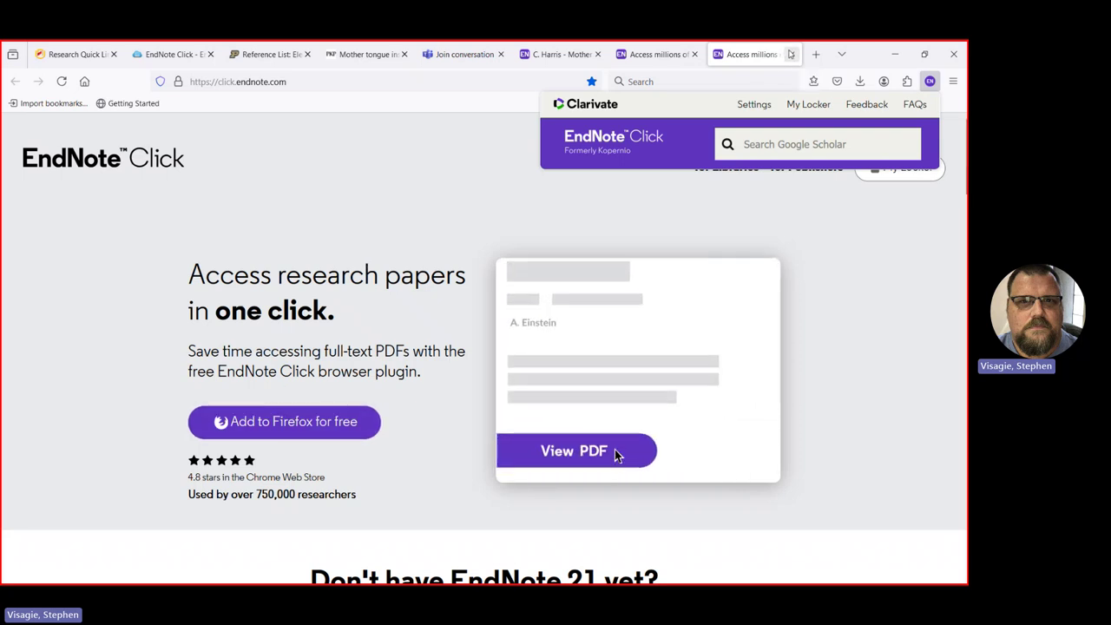
Close both EndNote Click home pages and the article's EndNote Click PDF viewer.
click(791, 54)
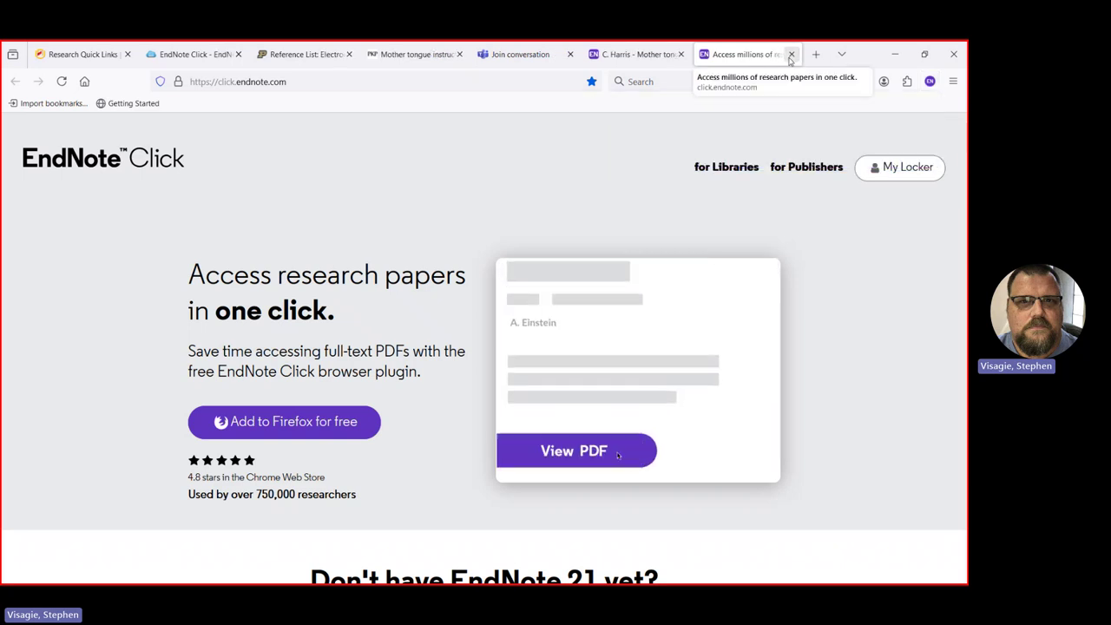
click(791, 55)
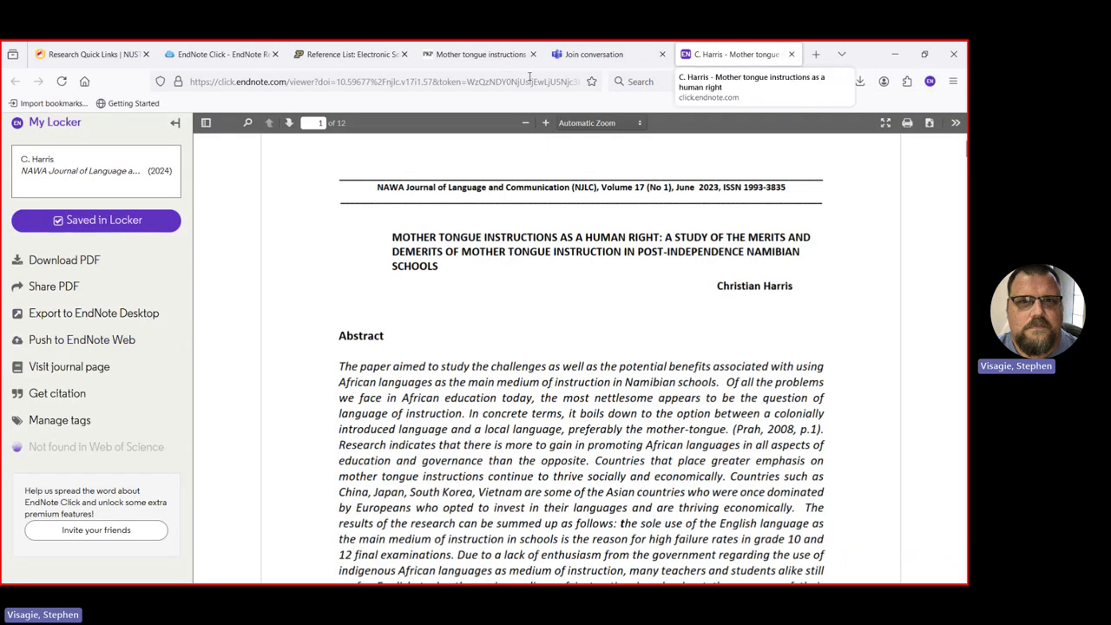
key(ctrl+w)
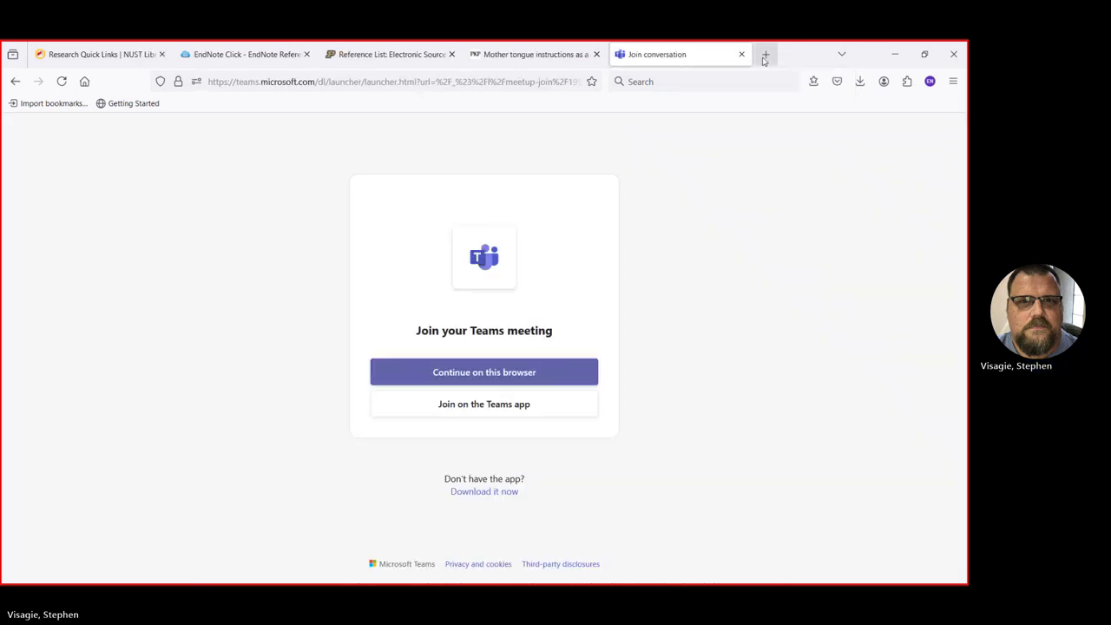
Open the full text of "Mother tongue instructions as a human right" on the journal site, examine its reference list and minimise Firefox.
click(913, 58)
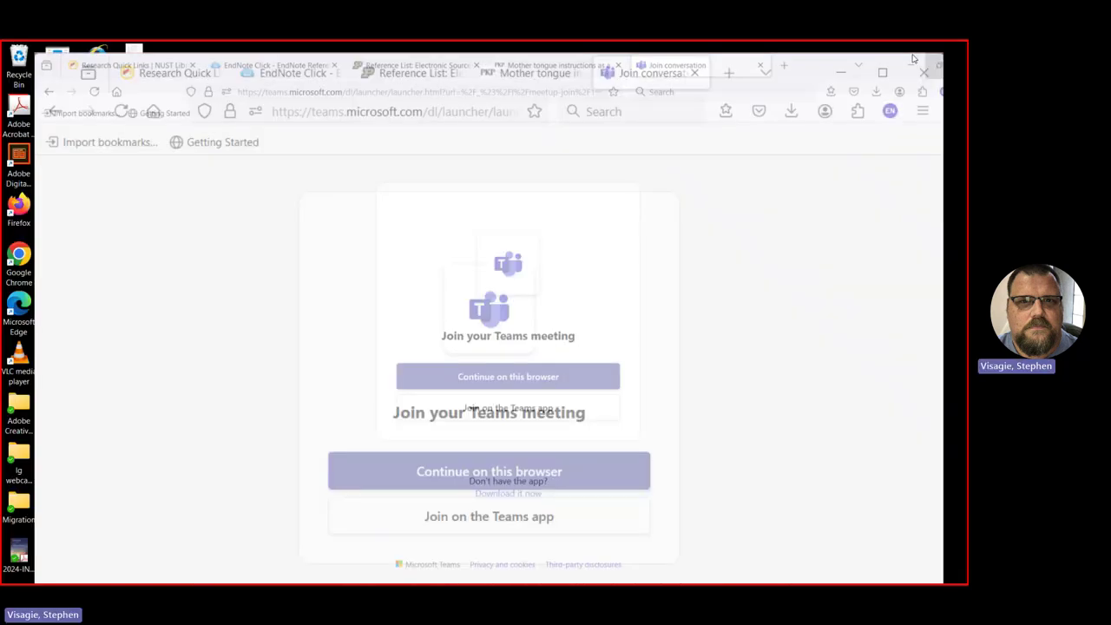
click(523, 126)
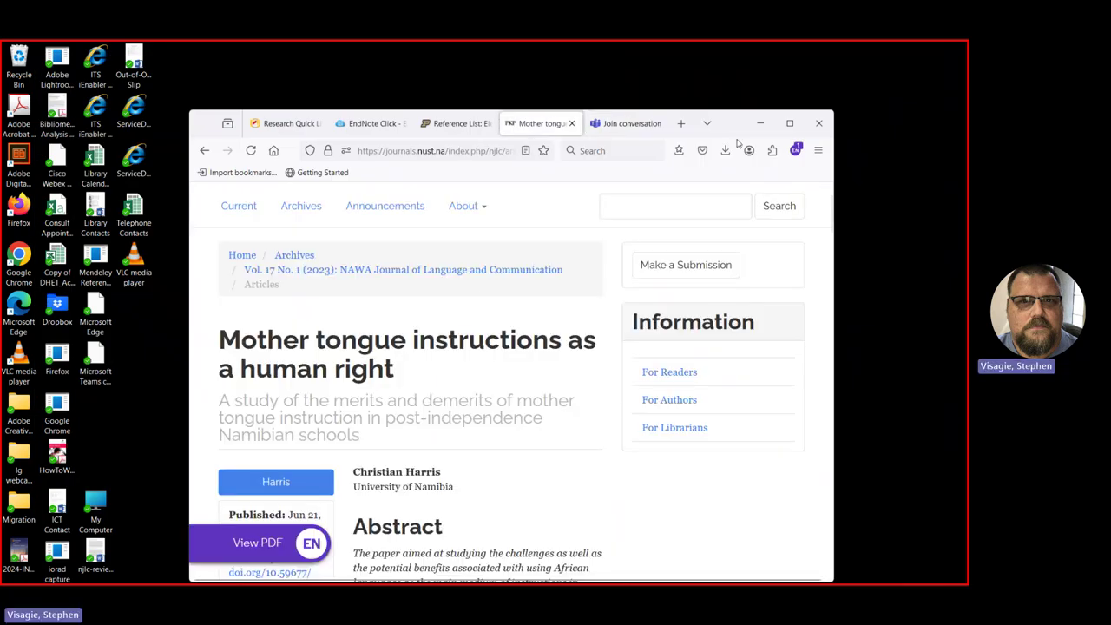
click(788, 122)
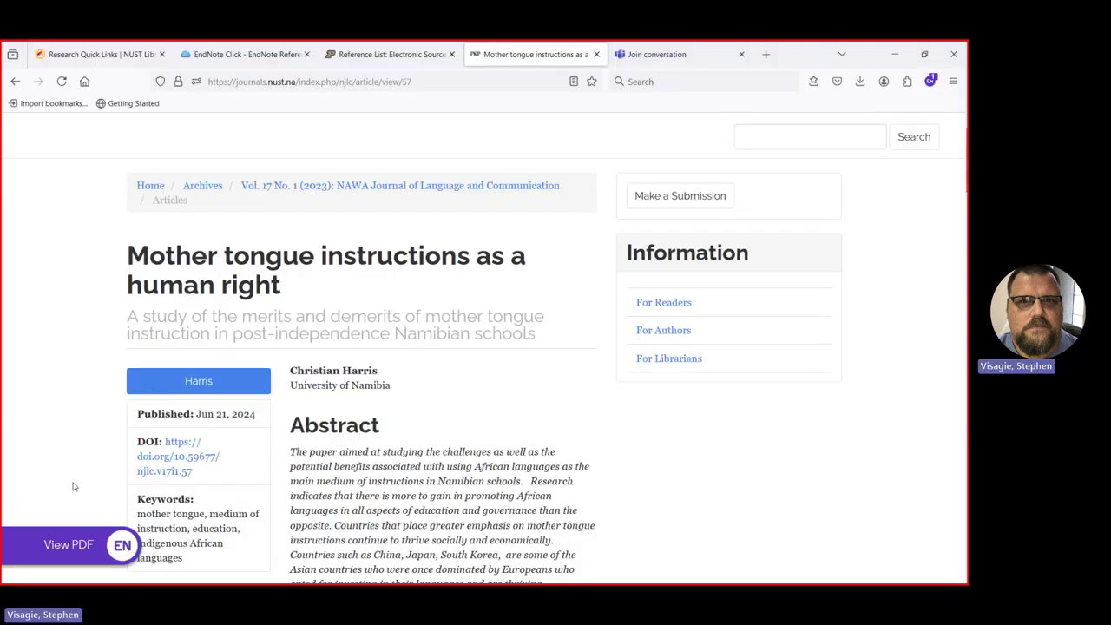
mouse_move(69, 545)
click(155, 392)
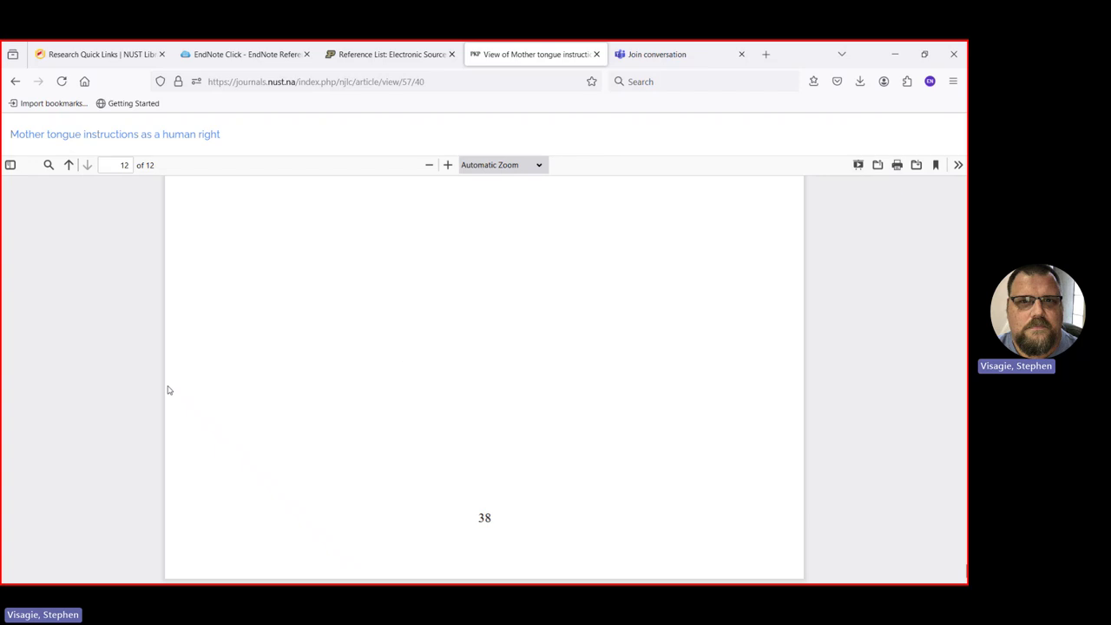
scroll(399, 365, up, 10)
scroll(401, 362, up, 5)
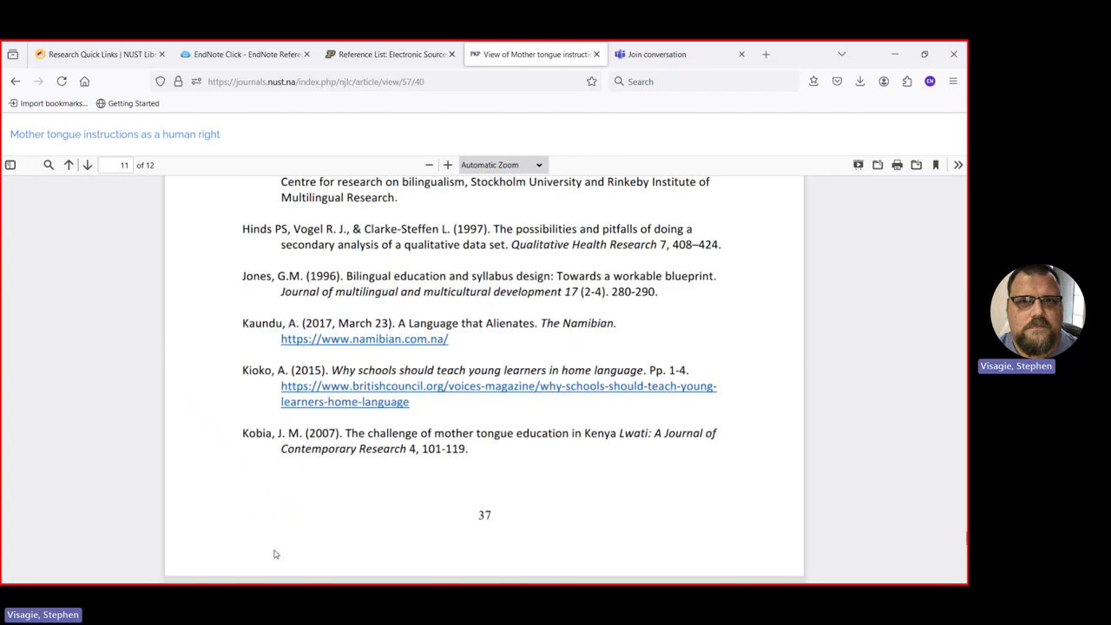
click(897, 56)
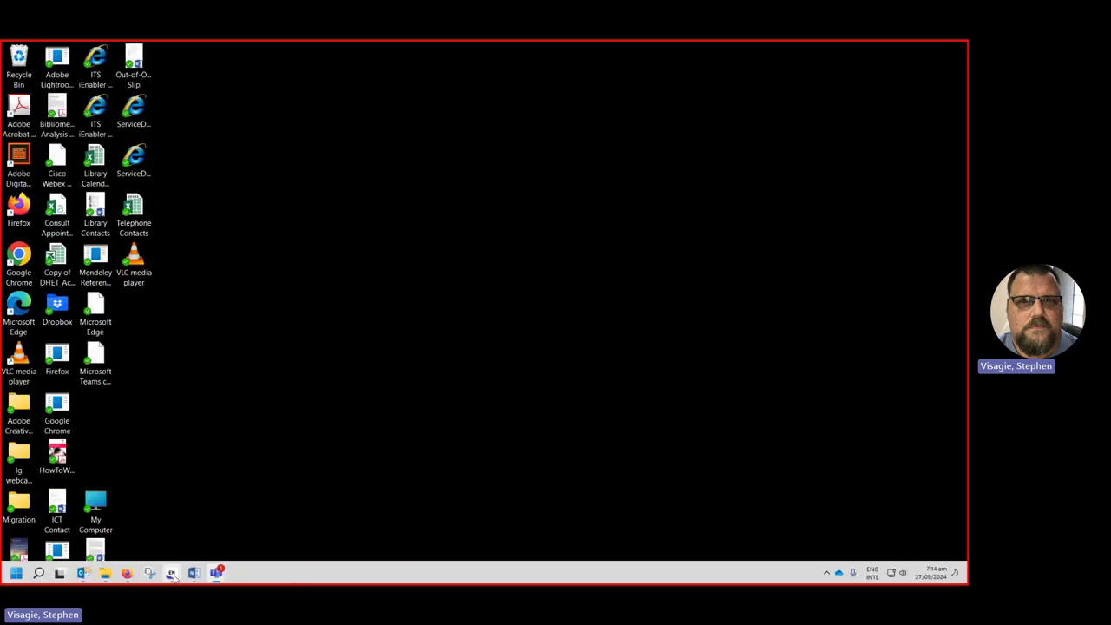
Switch to EndNote, view a blank new reference form and close it without filling it in.
click(171, 573)
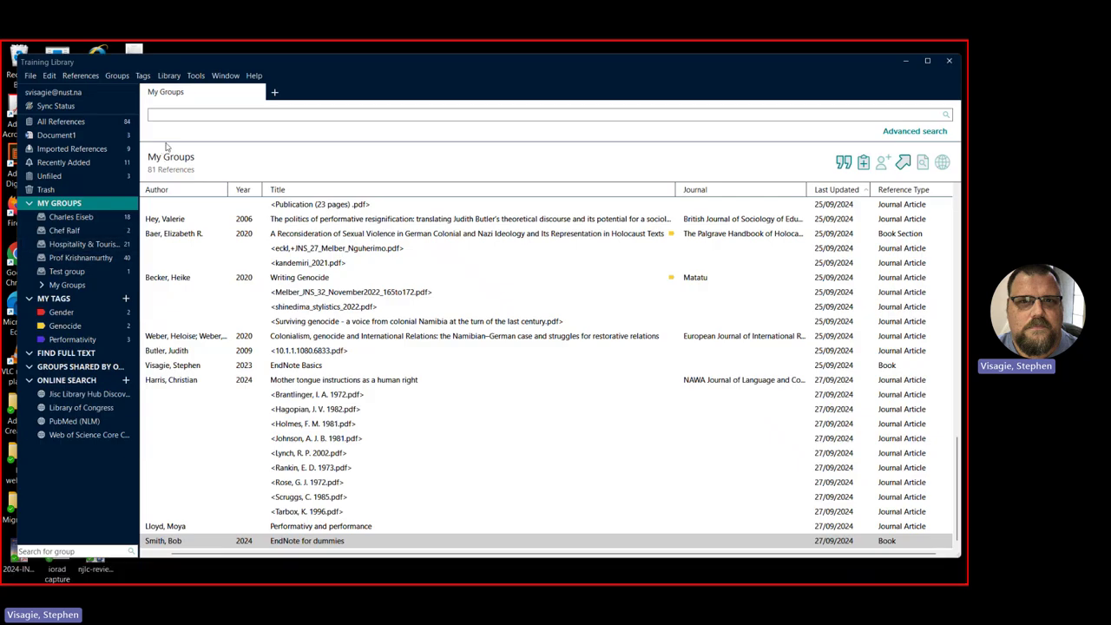
click(862, 165)
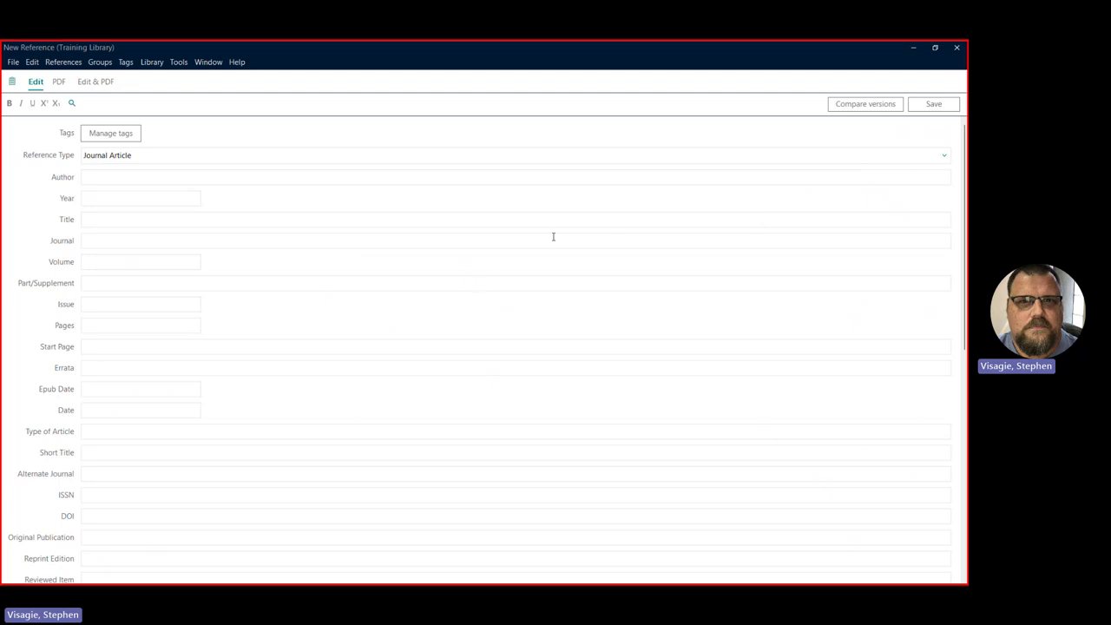
click(956, 47)
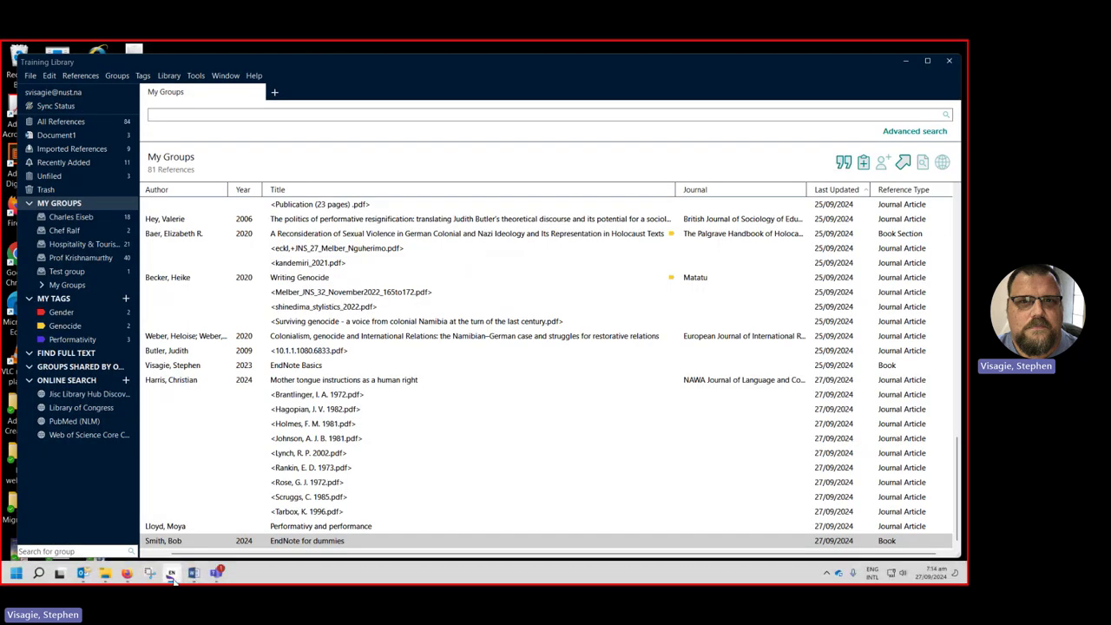
In Word, cite "The digital skills divide: evidence from the European tourism industry" two lines below the last citation.
click(191, 579)
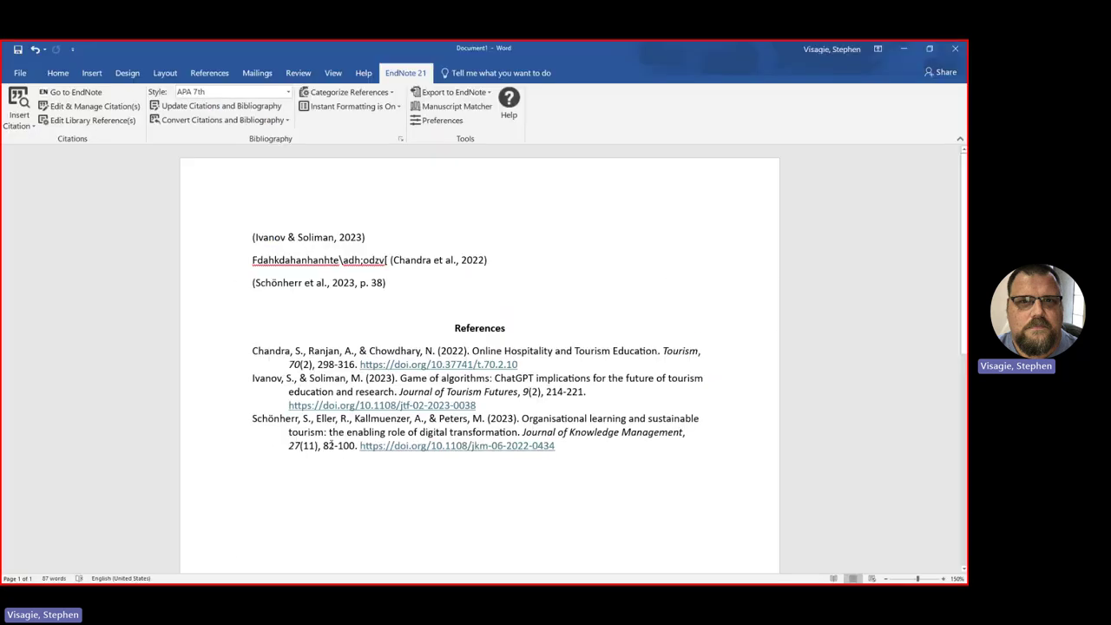
scroll(395, 351, down, 2)
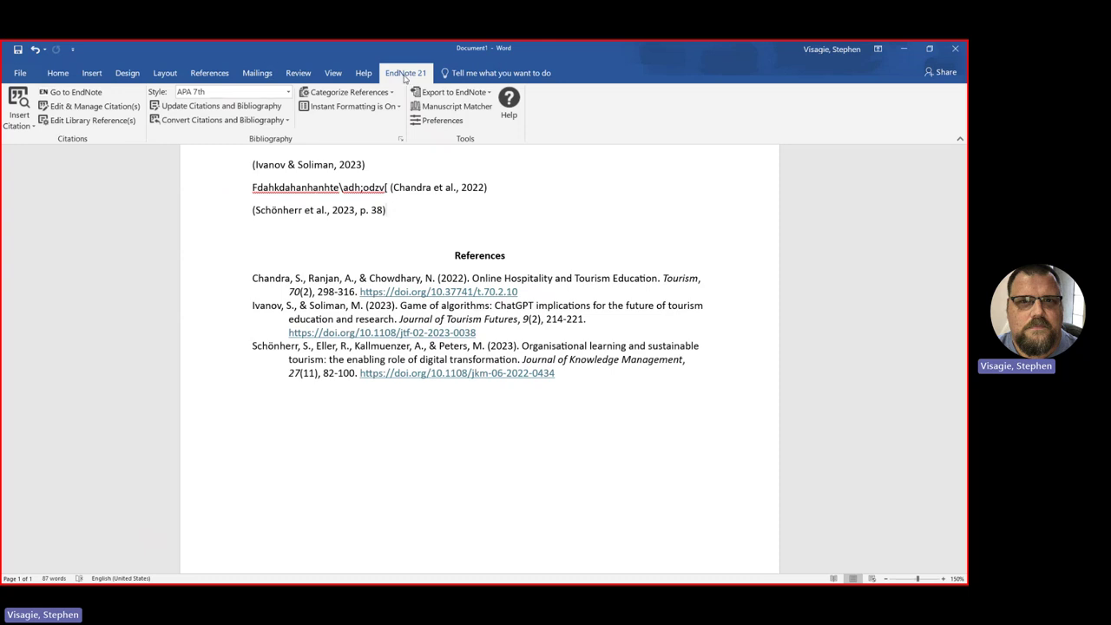
click(423, 208)
key(Return)
key(Return)
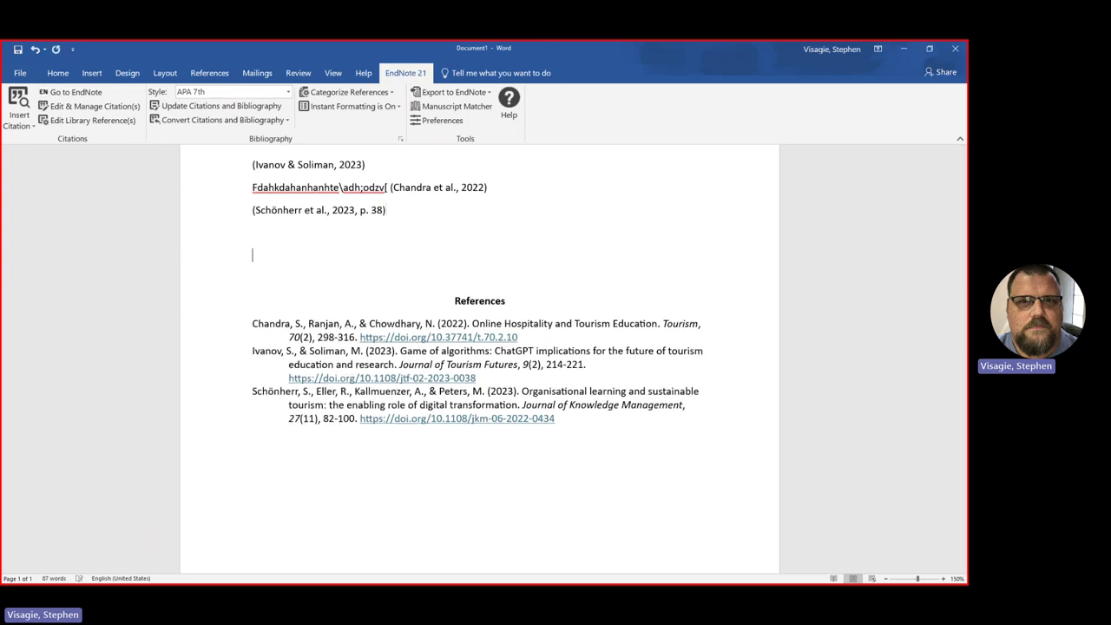
click(20, 123)
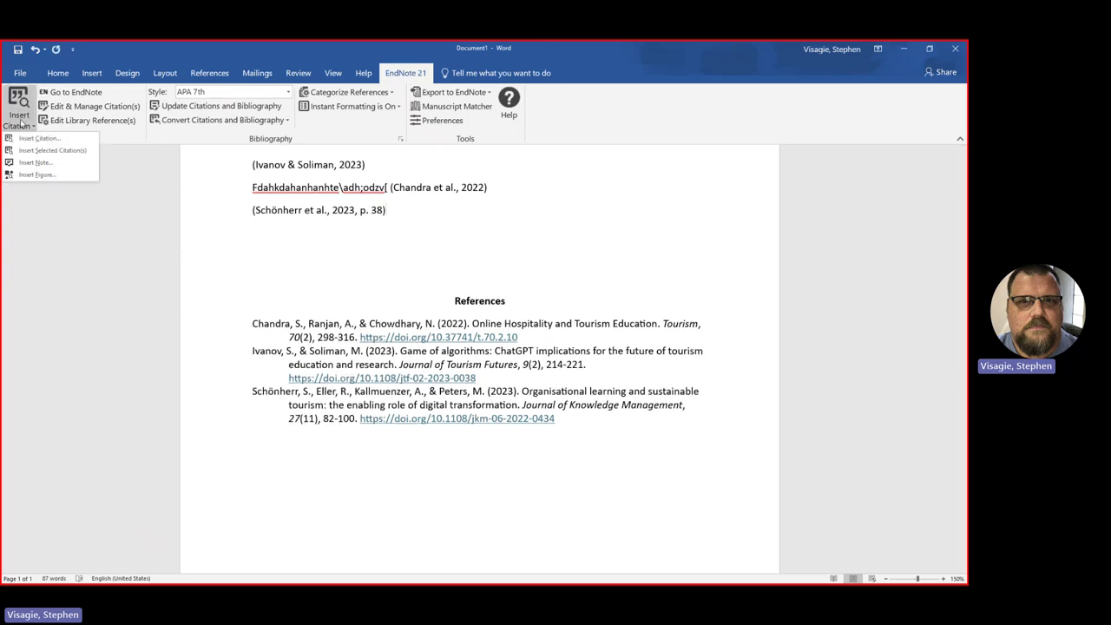
click(43, 138)
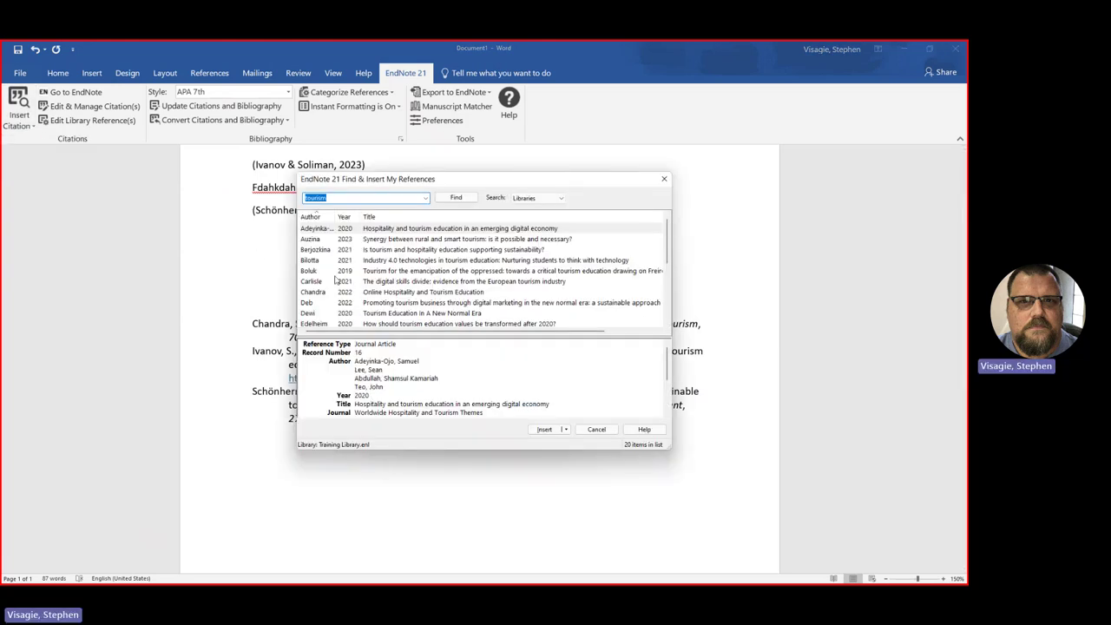
click(379, 283)
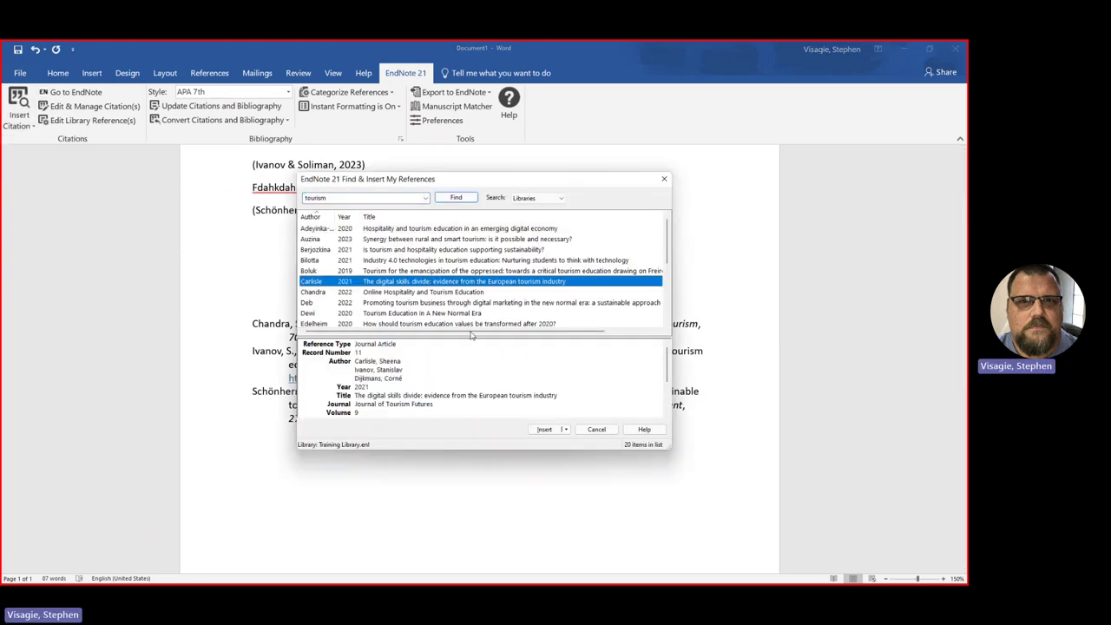
click(543, 430)
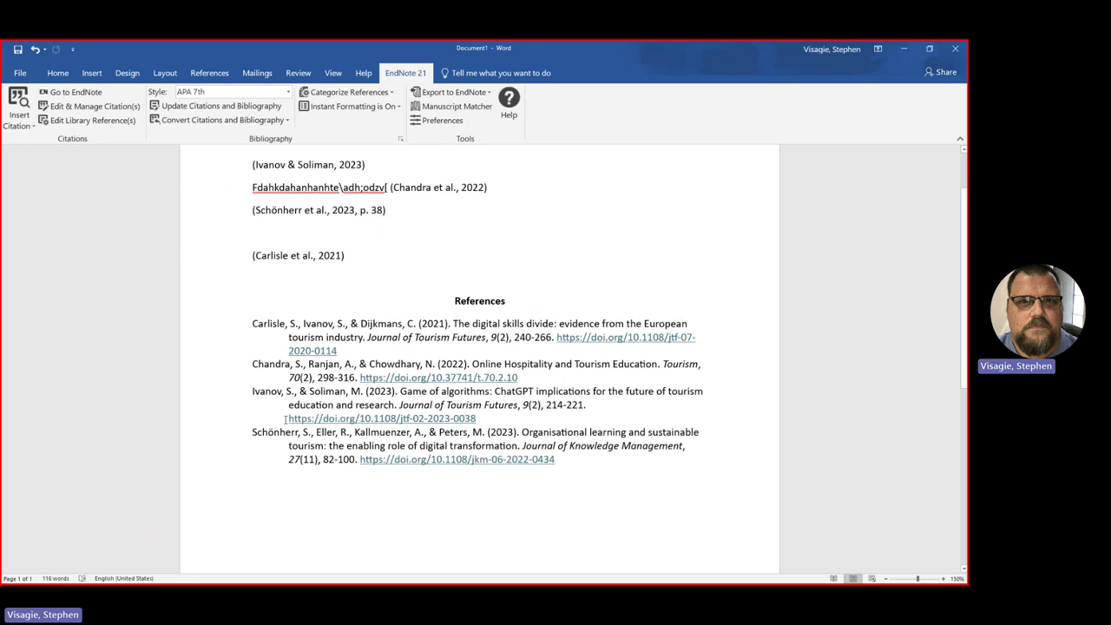
Examine the reference list below the citations in Word, and minimise the Word and EndNote windows.
click(252, 323)
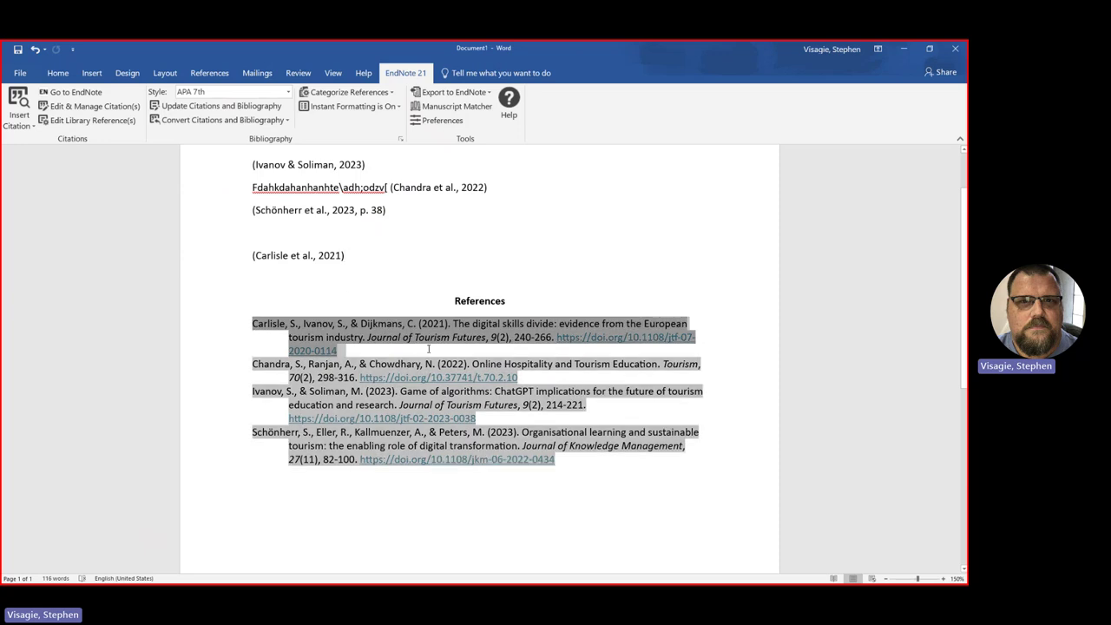
click(428, 552)
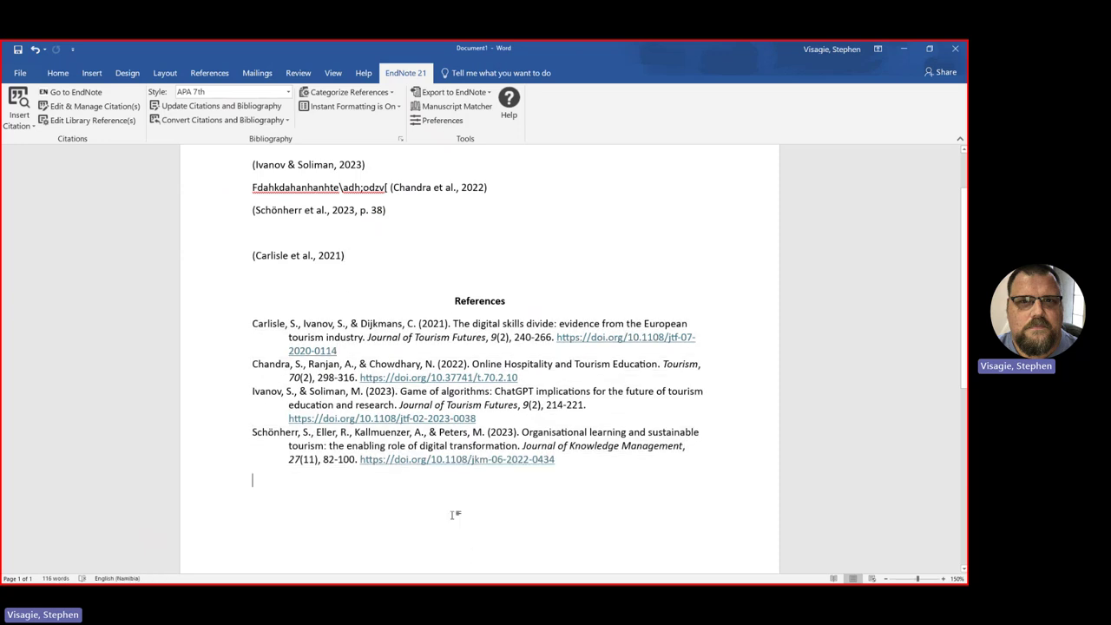
click(903, 55)
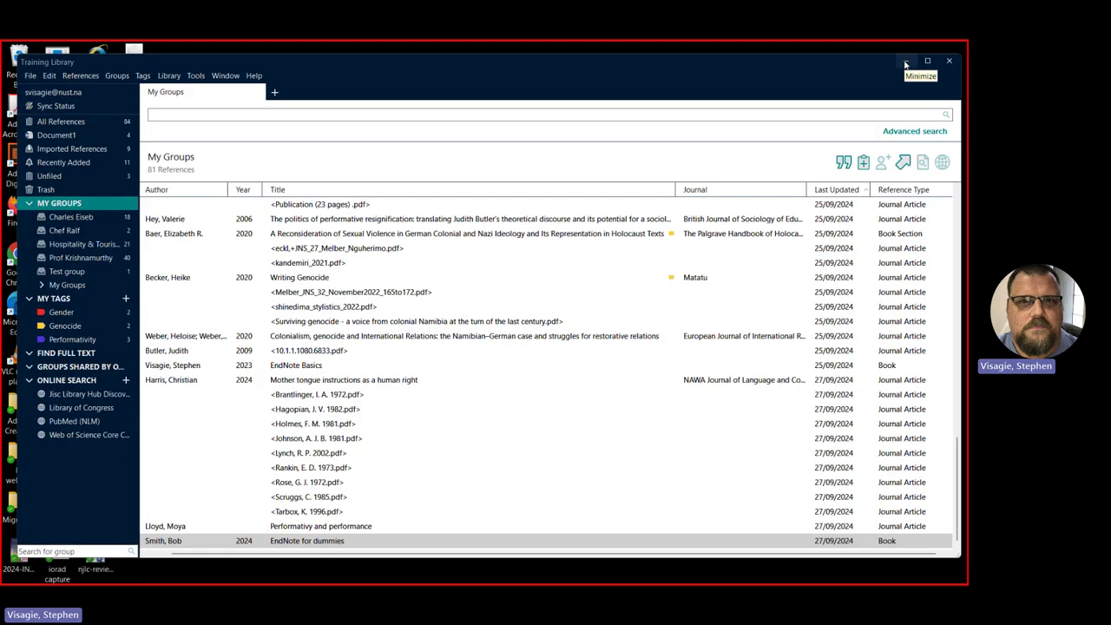
click(905, 63)
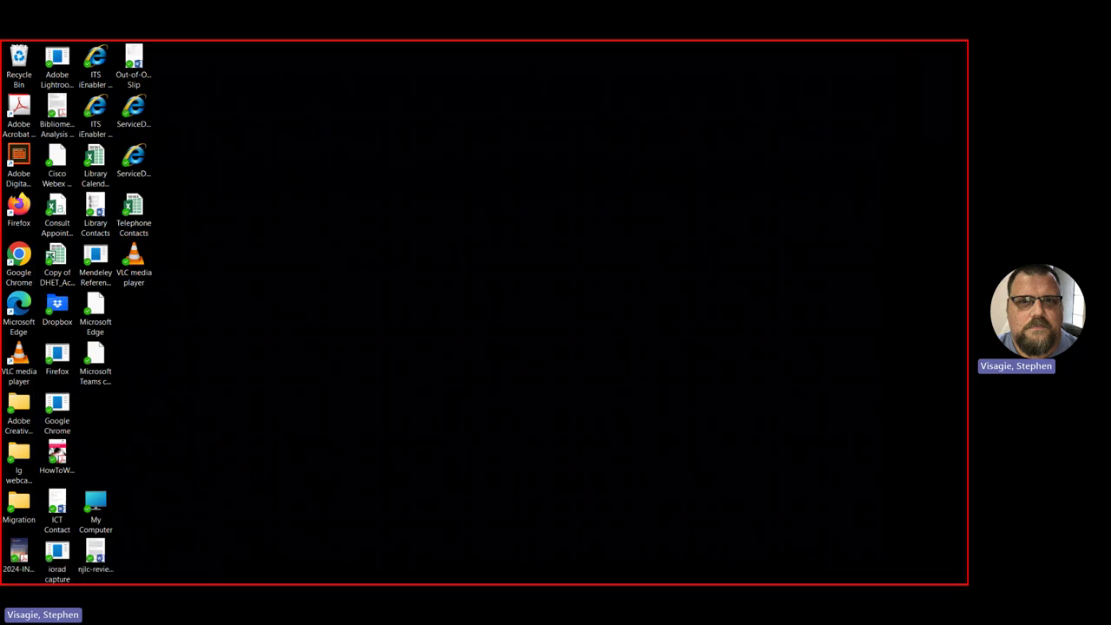